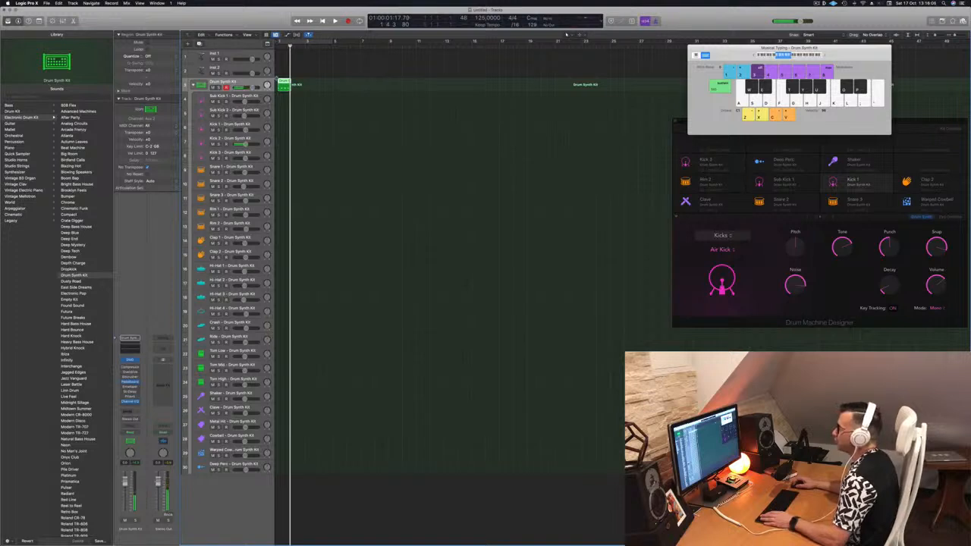
# Open the piano roll for the drum region and quantize all of its notes
pyautogui.press('p')
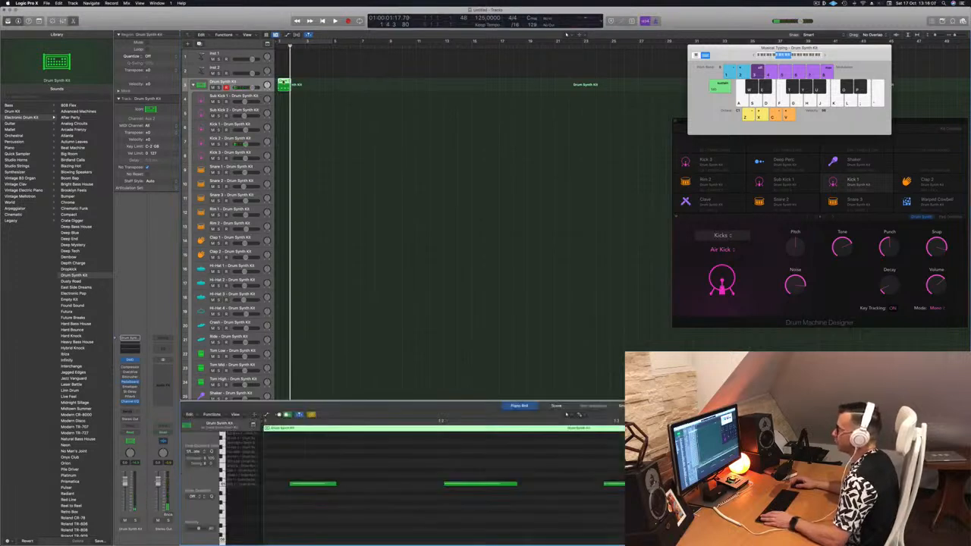
pyautogui.press('super+a')
pyautogui.press('q')
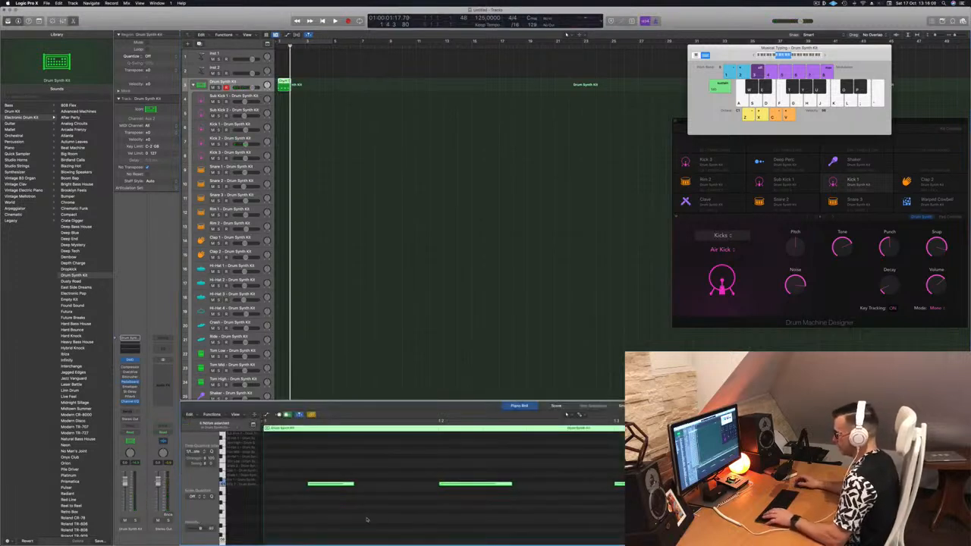
# Loop the drum region across several bars, select it, and play from the start
pyautogui.click(381, 512)
pyautogui.hscroll(-1, 392, 499)
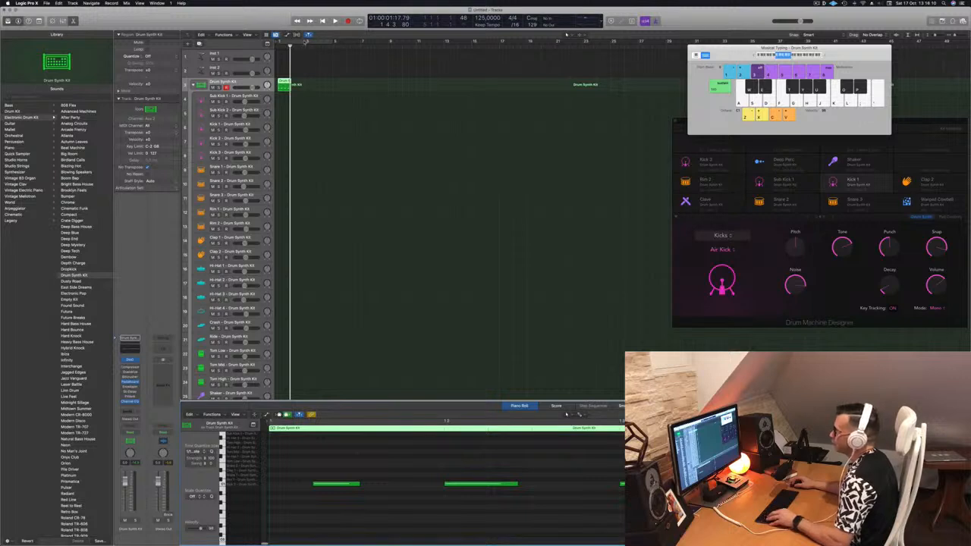
pyautogui.moveTo(284, 82); pyautogui.dragTo(309, 82)
pyautogui.keyDown('shift'); pyautogui.click(281, 81); pyautogui.keyUp('shift')
pyautogui.press('super+a')
pyautogui.press('Return')
pyautogui.press('space')
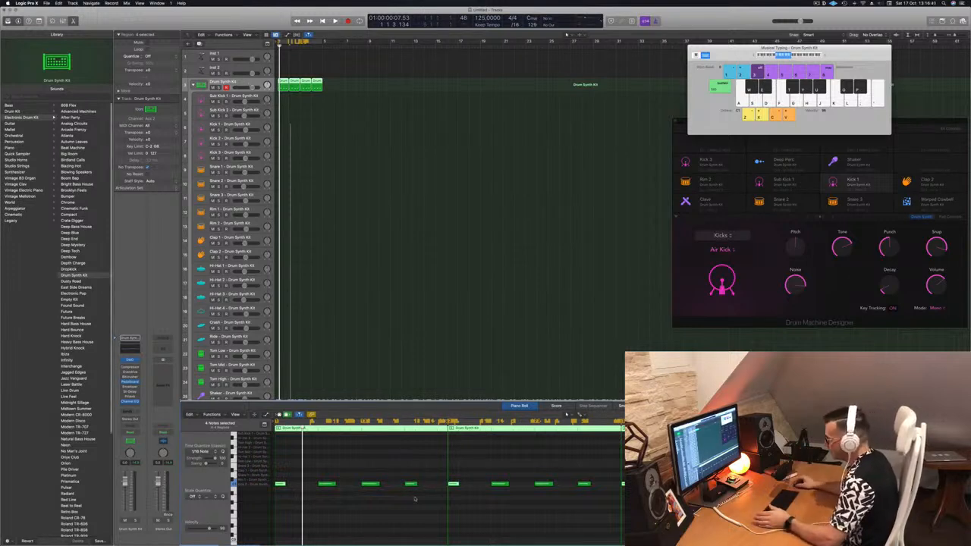
# Move the looped drum regions down onto the Kick 2 track and play them back
pyautogui.click(379, 469)
pyautogui.moveTo(317, 465); pyautogui.dragTo(438, 499)
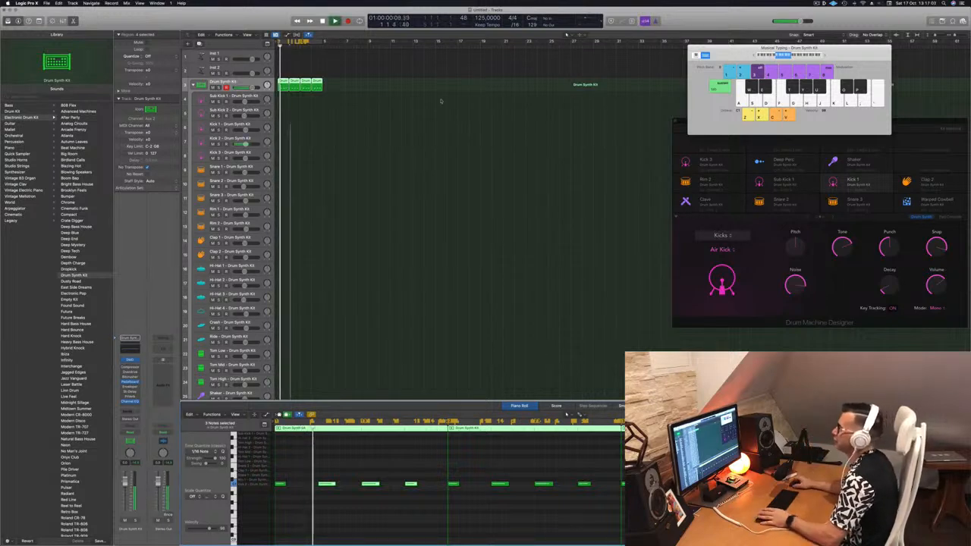
pyautogui.moveTo(282, 82); pyautogui.dragTo(283, 141)
pyautogui.press('Return')
pyautogui.press('space')
# Transpose all notes in the Kick 2 region up three semitones and play the pattern
pyautogui.click(306, 472)
pyautogui.press('super+a')
pyautogui.hotkey('alt', 'Up')
pyautogui.hotkey('alt', 'Up')
pyautogui.hotkey('alt', 'Up')
pyautogui.hotkey('alt', 'Up')
pyautogui.hotkey('alt', 'Up')
pyautogui.hotkey('alt', 'Up')
pyautogui.hotkey('alt', 'Up')
pyautogui.hotkey('alt', 'Up')
pyautogui.hotkey('alt', 'Up')
pyautogui.hotkey('alt', 'Up')
pyautogui.hotkey('alt', 'Up')
pyautogui.hotkey('alt', 'Up')
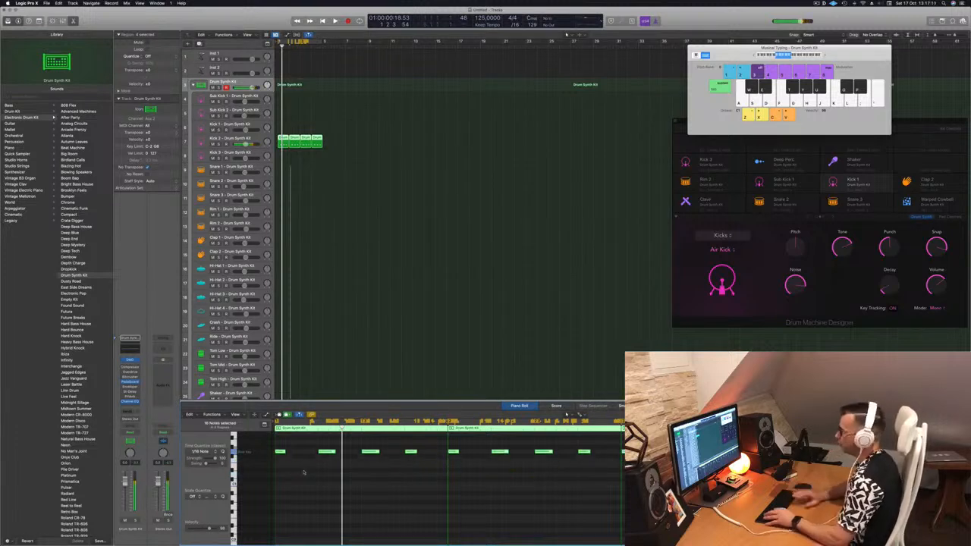
pyautogui.press('space')
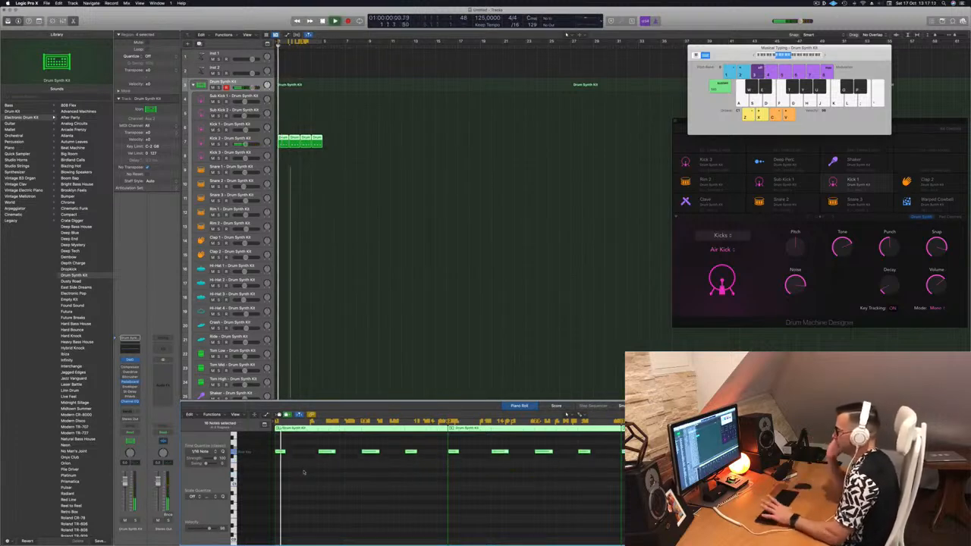
# Select the Kick 2 track and open its Drum Synth plug-in window
pyautogui.click(254, 140)
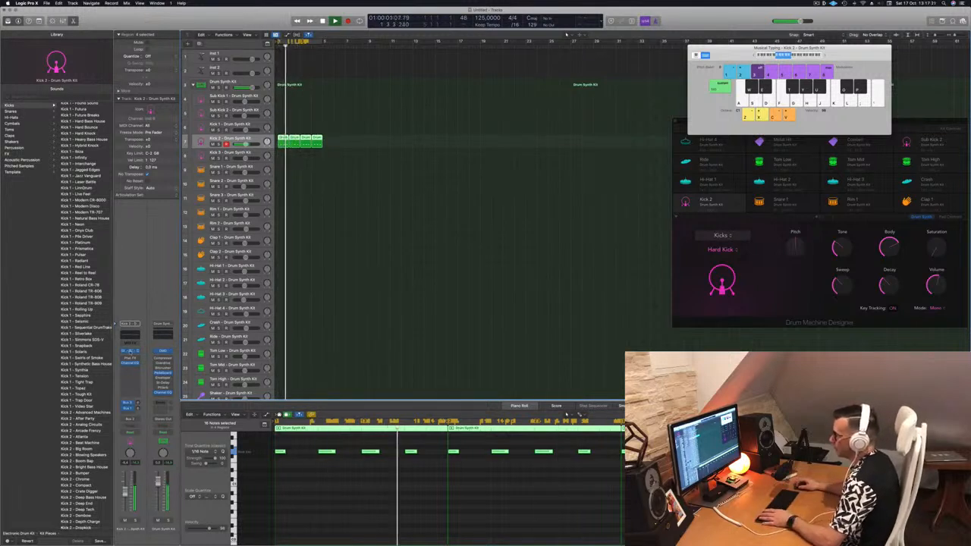
pyautogui.click(129, 351)
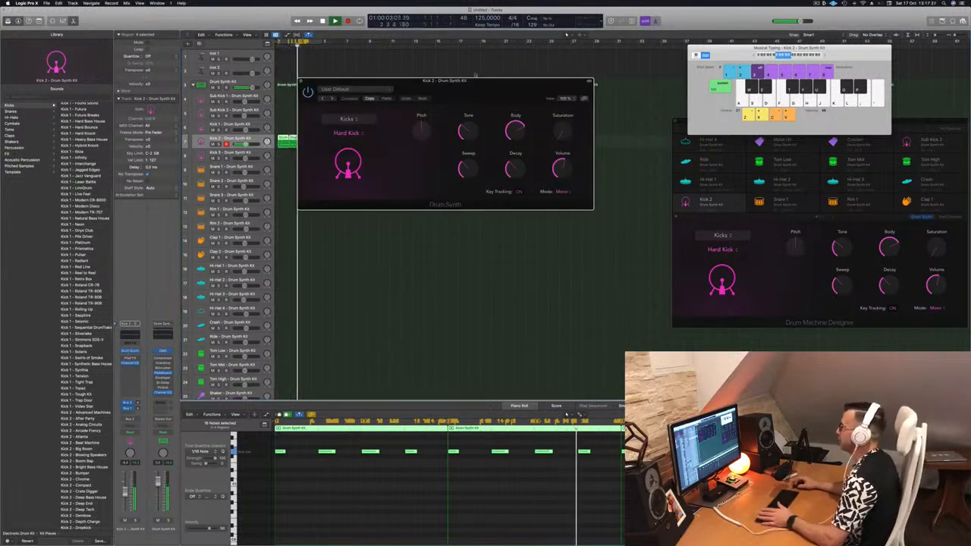
pyautogui.moveTo(490, 85); pyautogui.dragTo(551, 152)
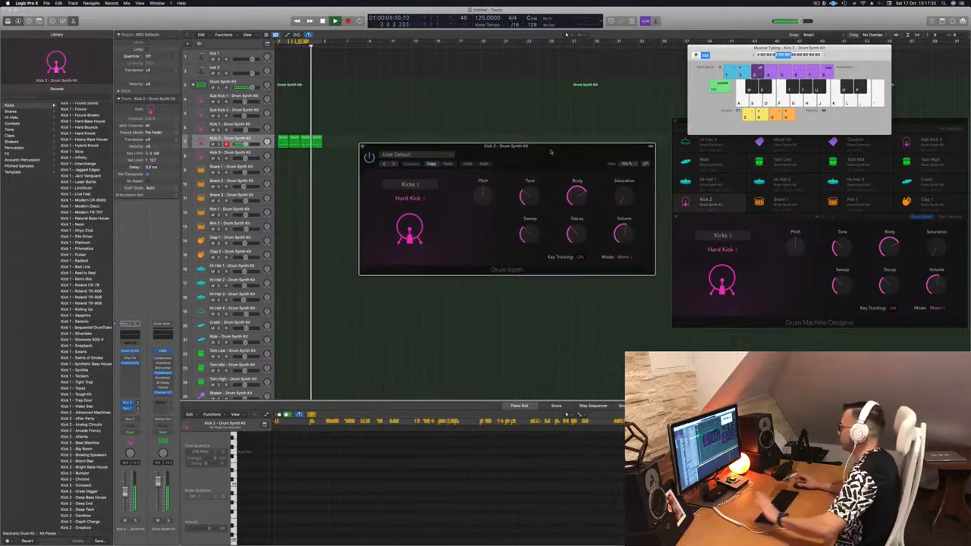
pyautogui.moveTo(551, 151); pyautogui.dragTo(545, 154)
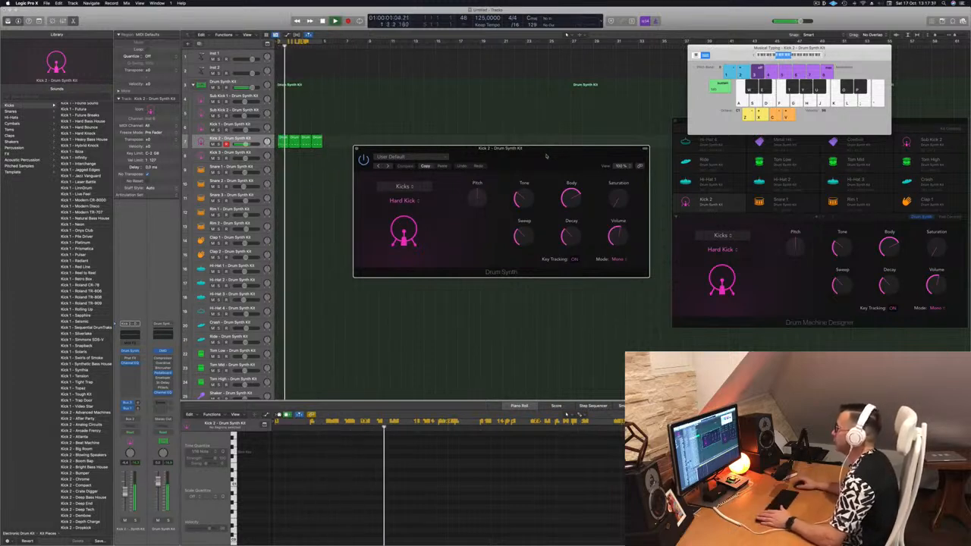
# Tweak the Hard Kick's Pitch, Tone and Sweep knobs in Drum Synth
pyautogui.moveTo(476, 195); pyautogui.dragTo(477, 210)
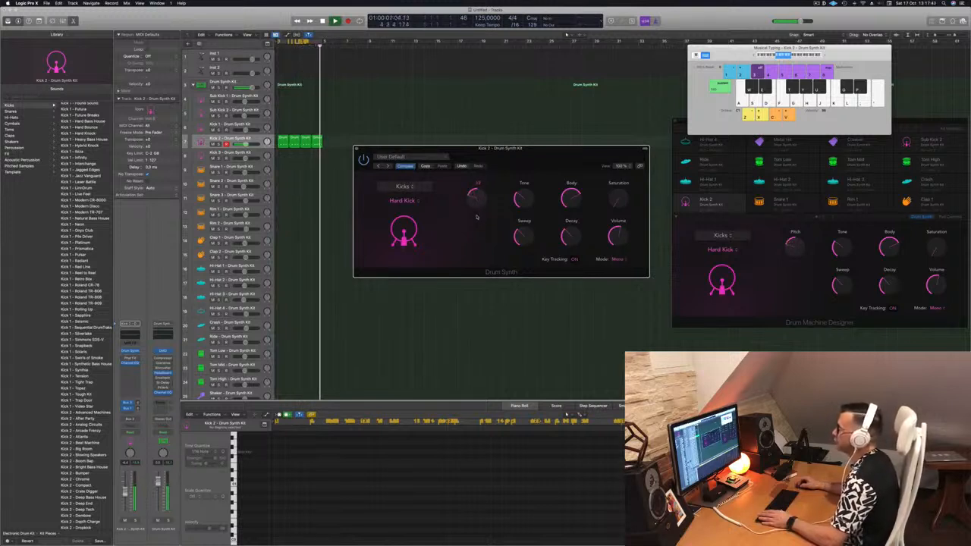
pyautogui.moveTo(477, 202); pyautogui.dragTo(484, 182)
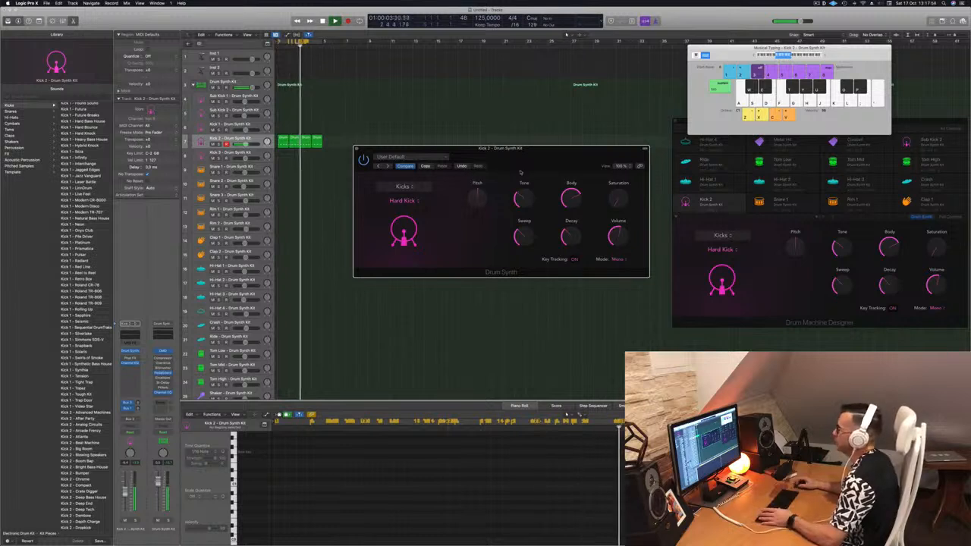
pyautogui.moveTo(523, 194); pyautogui.dragTo(525, 166)
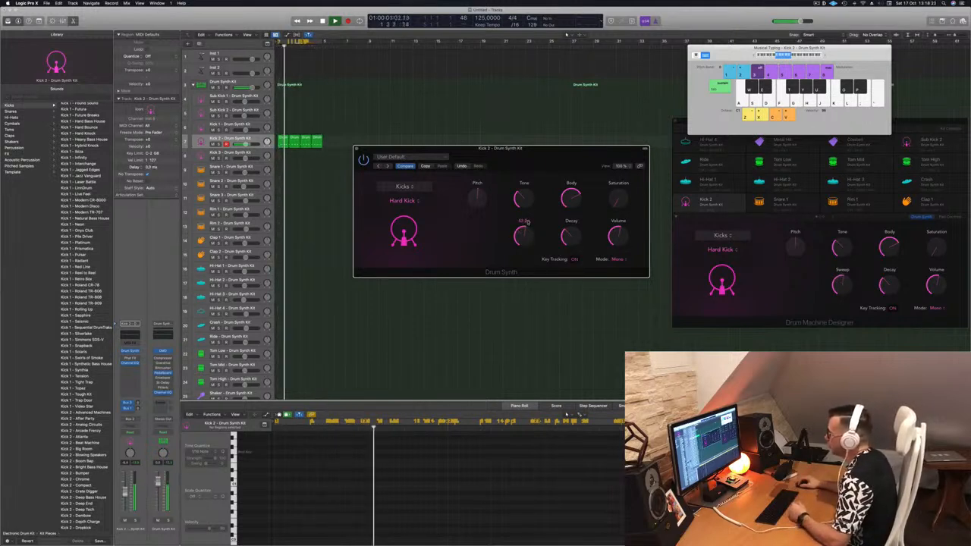
pyautogui.moveTo(529, 224); pyautogui.dragTo(529, 271)
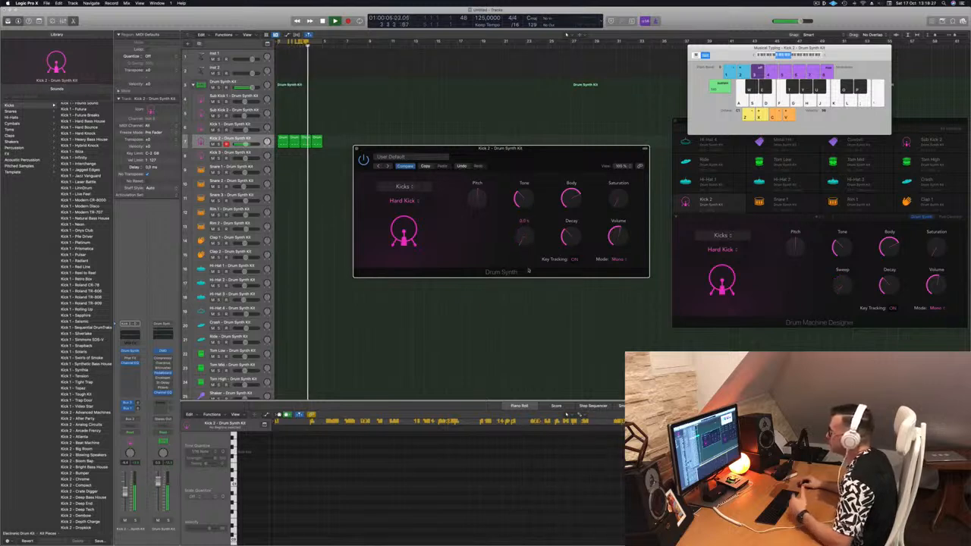
pyautogui.moveTo(529, 271); pyautogui.dragTo(529, 250)
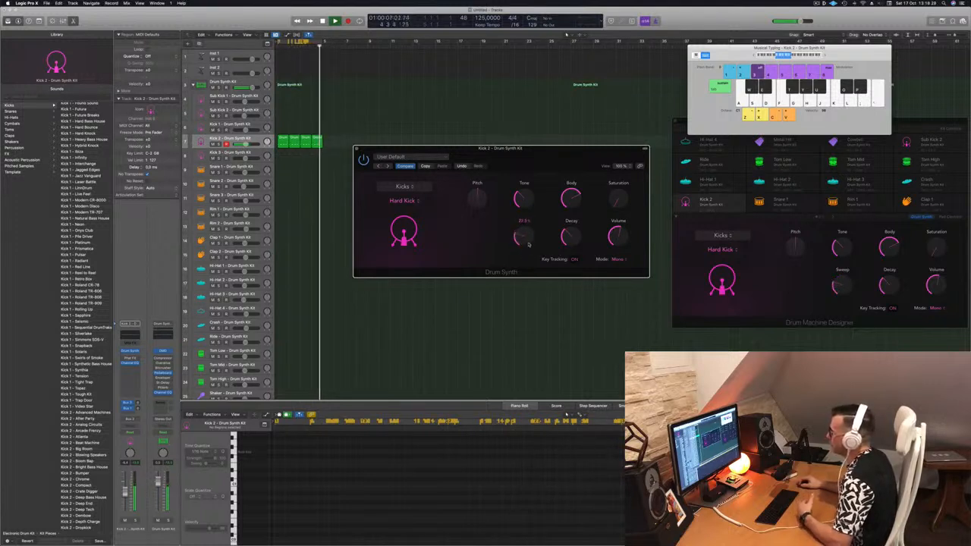
# Lower the kick's Body, raise its Saturation to about 20.3, and close the Drum Synth window
pyautogui.moveTo(570, 199); pyautogui.dragTo(581, 267)
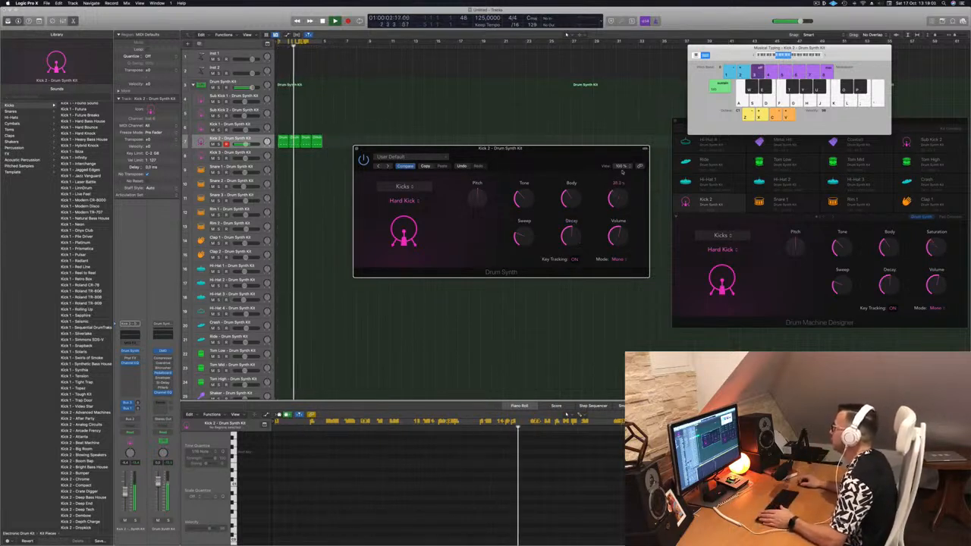
pyautogui.moveTo(617, 199); pyautogui.dragTo(621, 184)
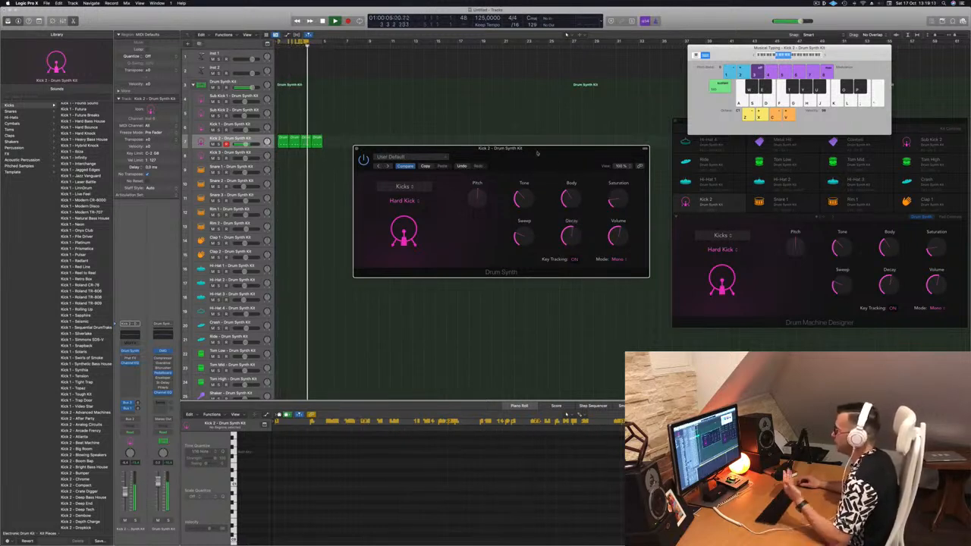
pyautogui.moveTo(533, 151); pyautogui.dragTo(536, 151)
pyautogui.click(359, 149)
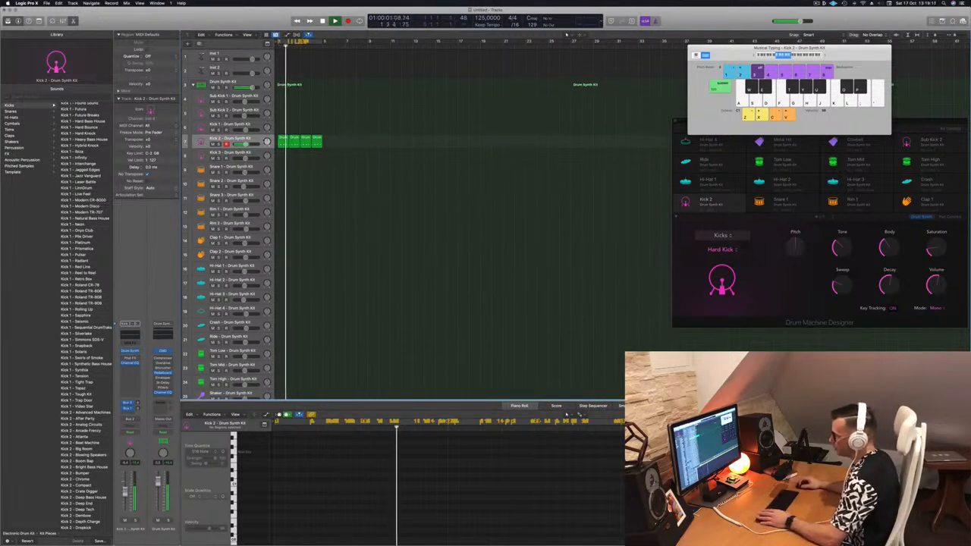
# Copy the first Kick 2 region onto the Snare 1 track
pyautogui.press('super+a')
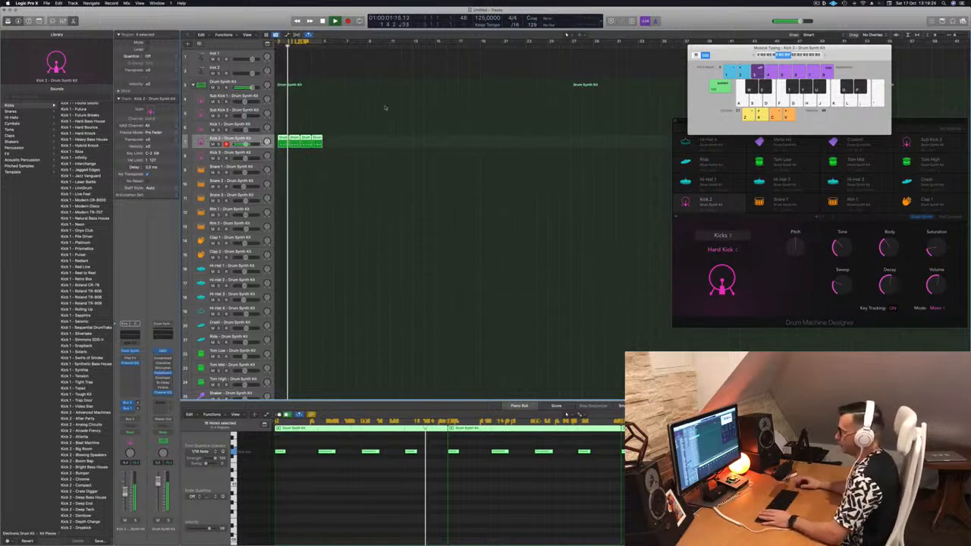
pyautogui.click(332, 167)
pyautogui.click(283, 138)
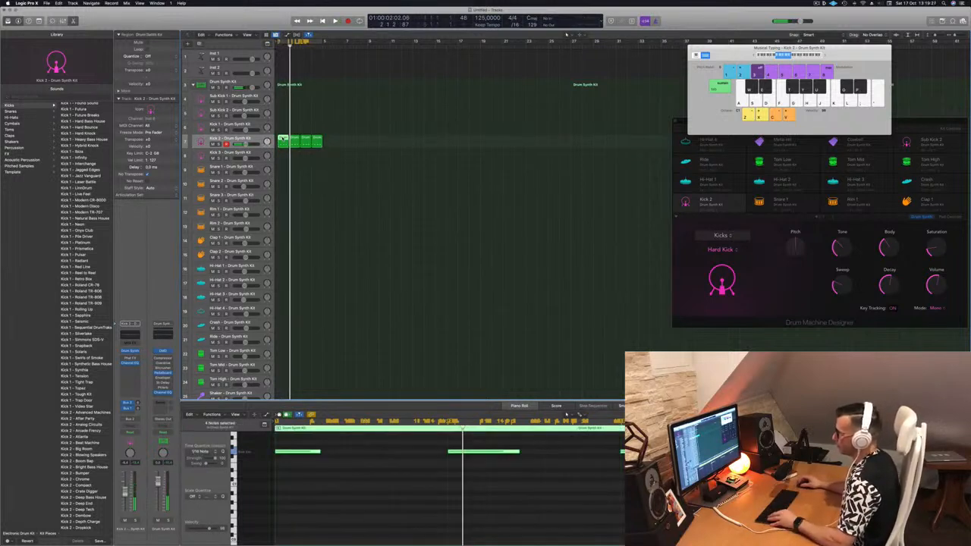
pyautogui.moveTo(283, 139); pyautogui.dragTo(283, 170)
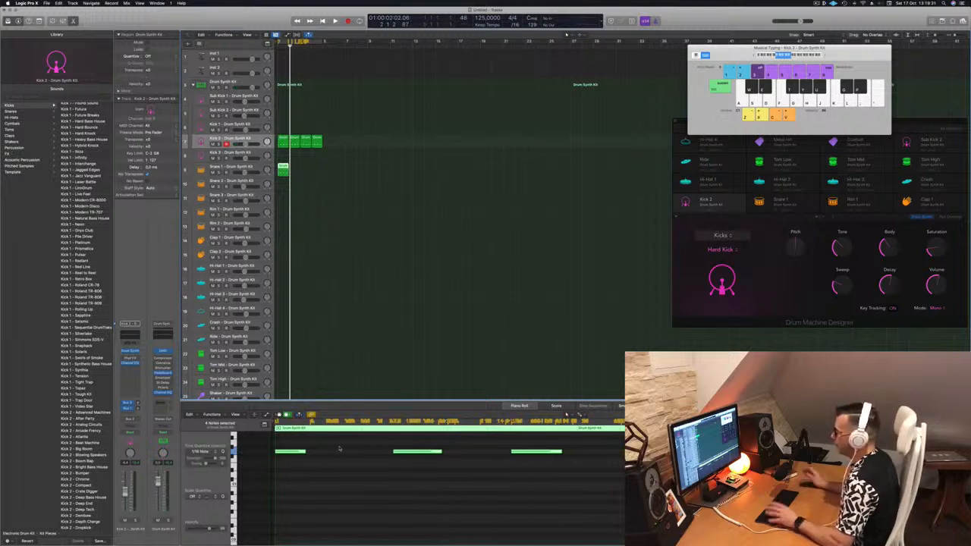
# Keep only the middle note in the snare region, loop the region across the bars, and play
pyautogui.moveTo(339, 449); pyautogui.dragTo(291, 465)
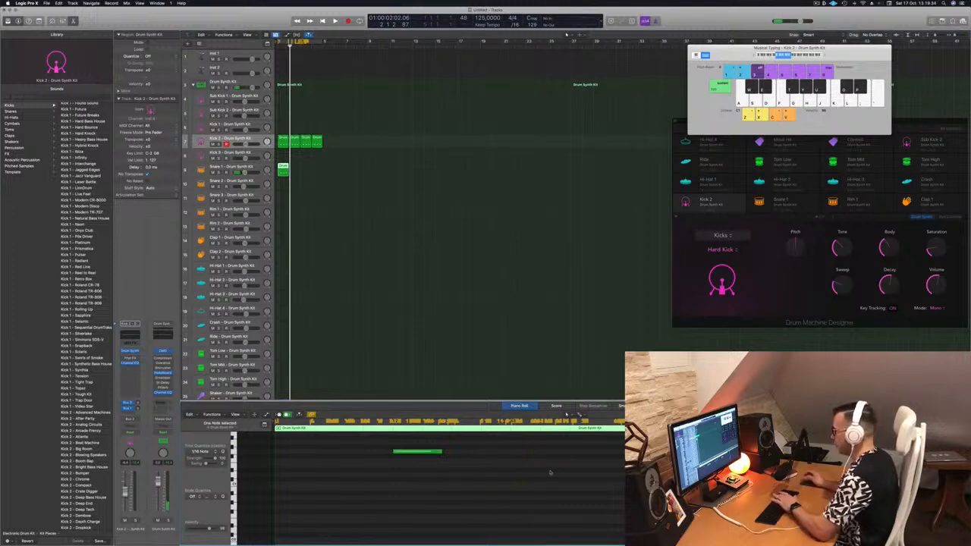
pyautogui.press('space')
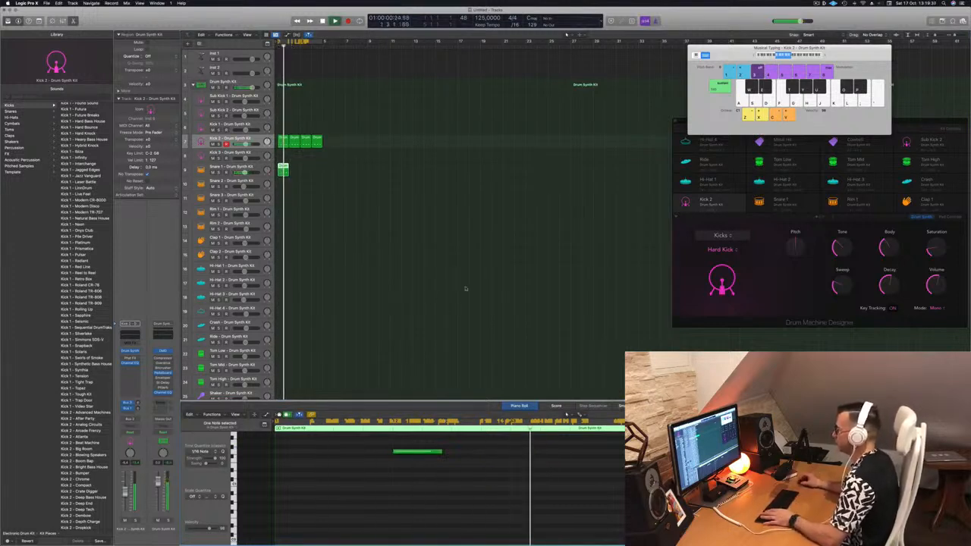
pyautogui.moveTo(281, 166); pyautogui.dragTo(306, 170)
pyautogui.press('space')
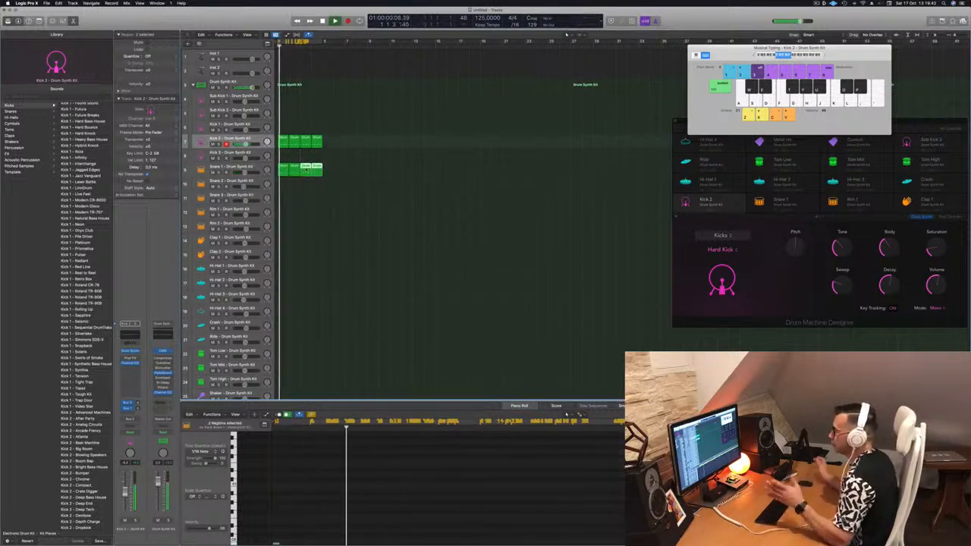
# Select the Snare 1 track and its region, and open its Drum Synth plug-in window
pyautogui.click(250, 166)
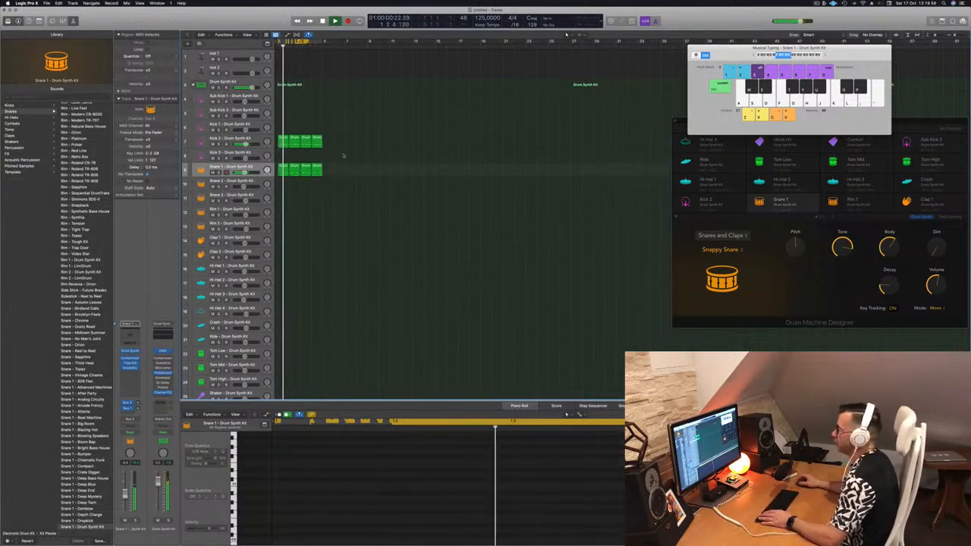
pyautogui.press('space')
pyautogui.click(282, 168)
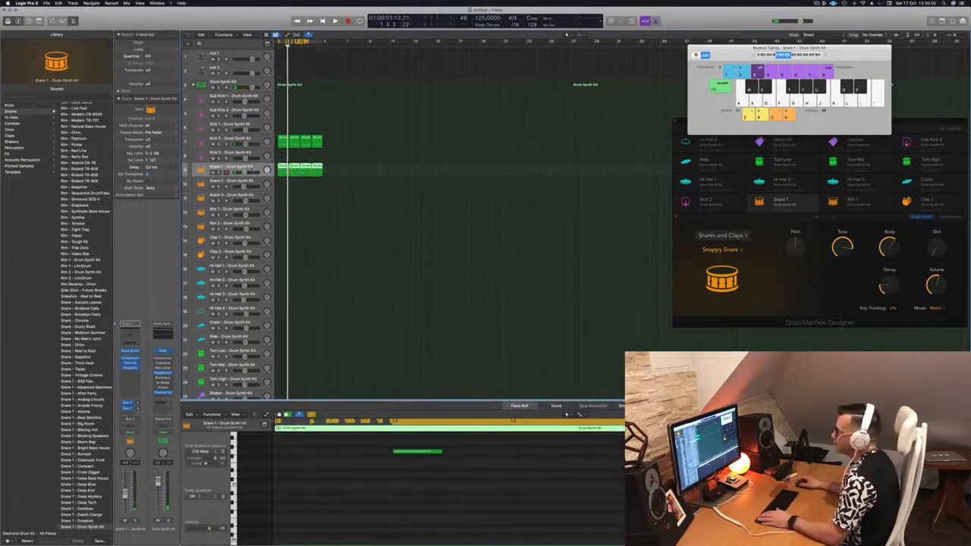
pyautogui.press('space')
pyautogui.click(129, 351)
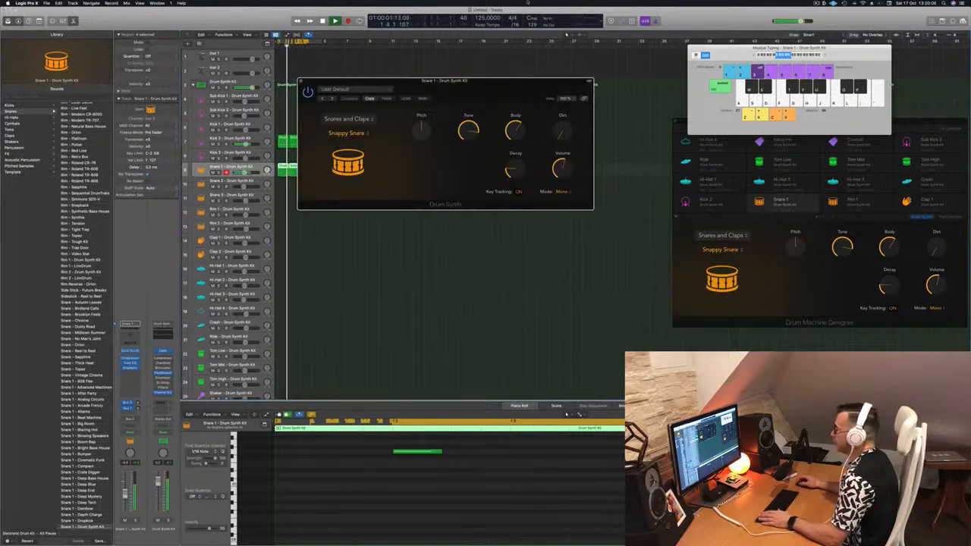
pyautogui.moveTo(494, 82); pyautogui.dragTo(517, 88)
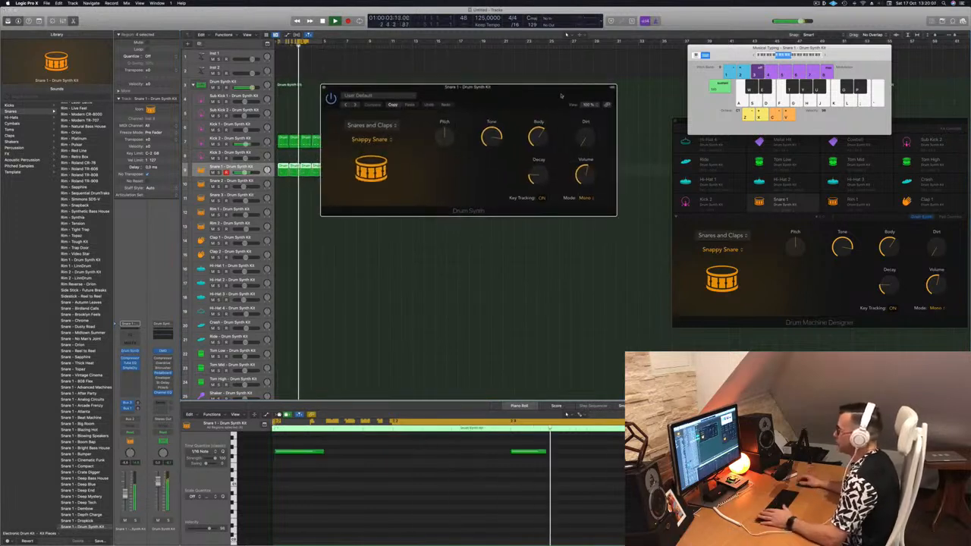
# Adjust the Snappy Snare's Decay, Tone and Pitch knobs, then close the plug-in window
pyautogui.moveTo(541, 176); pyautogui.dragTo(587, 106)
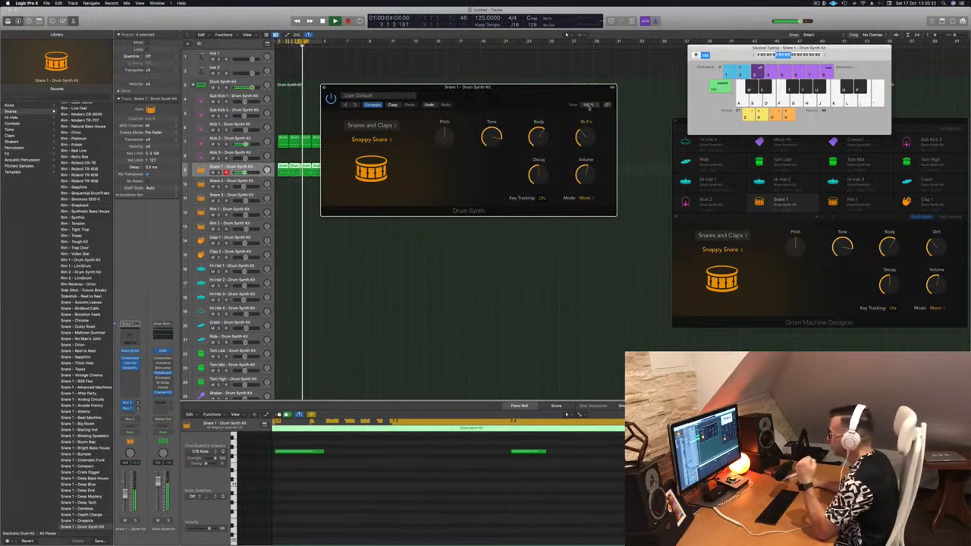
pyautogui.moveTo(492, 135); pyautogui.dragTo(512, 163)
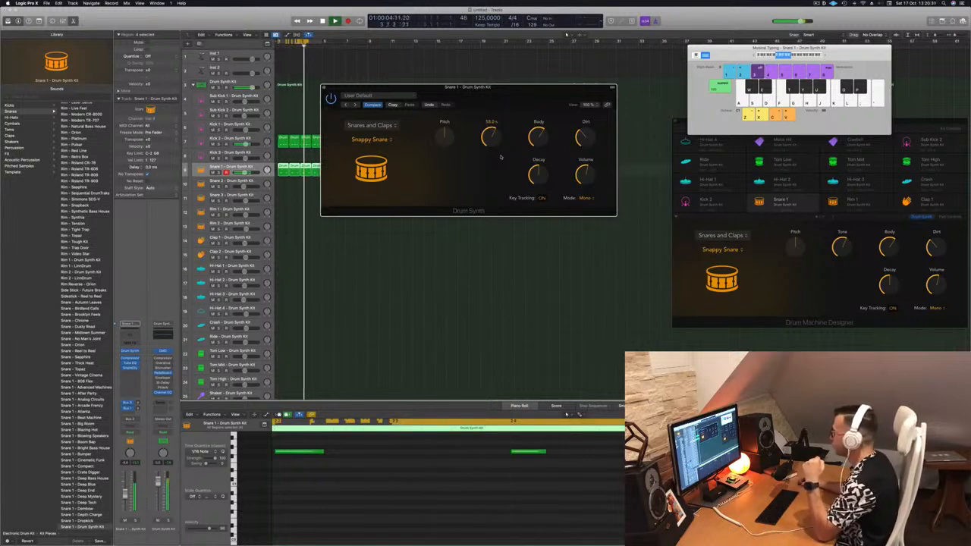
pyautogui.moveTo(444, 135)
pyautogui.mouseDown()
pyautogui.moveTo(449, 152)
pyautogui.moveTo(452, 133)
pyautogui.mouseUp()
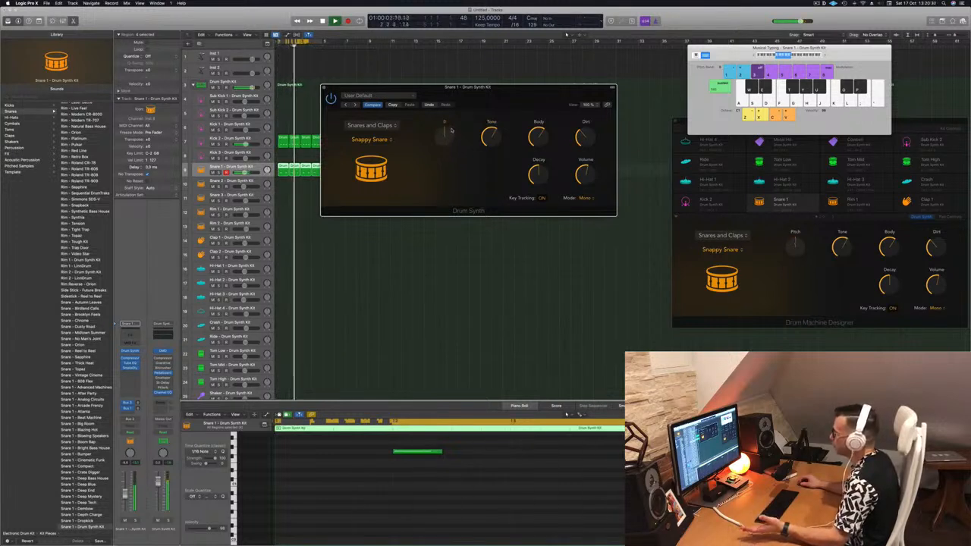
pyautogui.moveTo(474, 101); pyautogui.dragTo(526, 134)
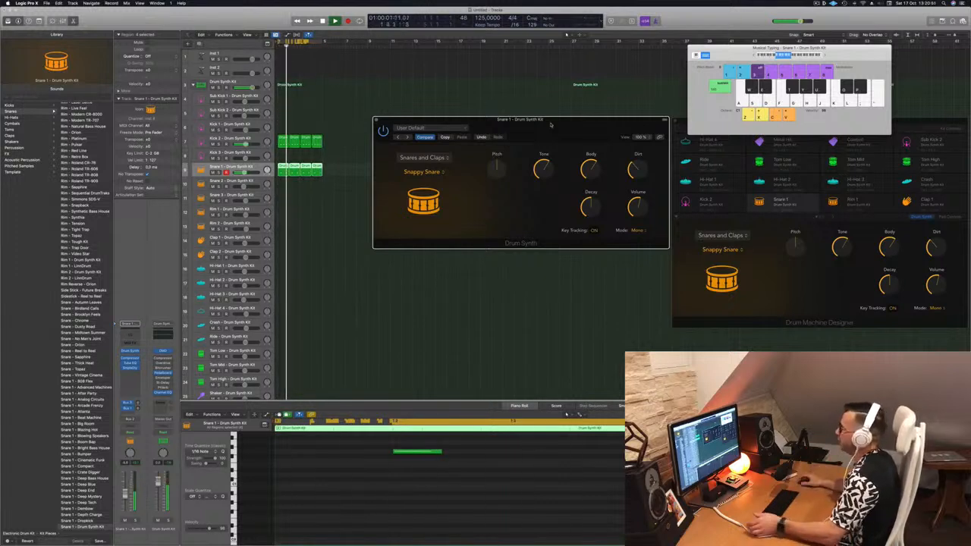
pyautogui.click(376, 120)
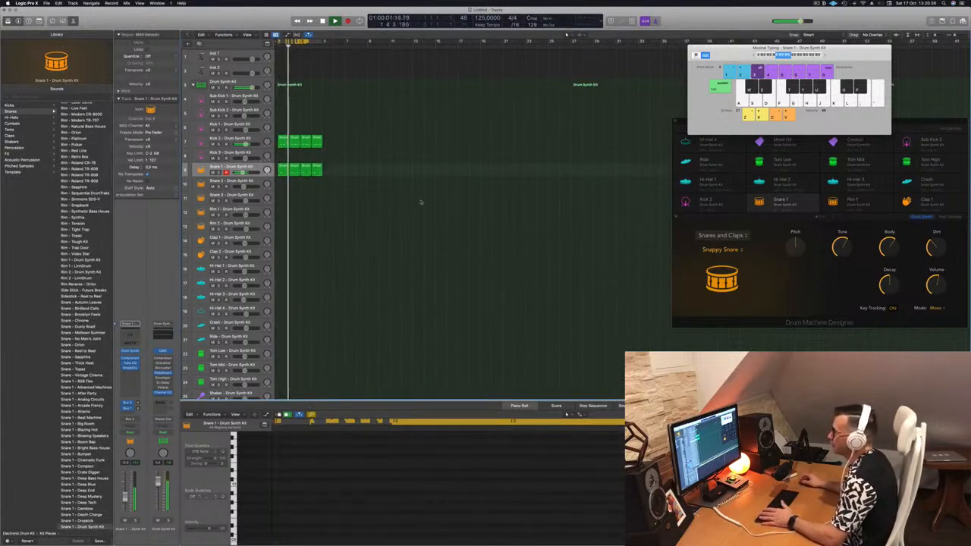
# Move the new region down onto the Clap 2 track
pyautogui.press('Down')
pyautogui.press('Down')
pyautogui.press('Down')
pyautogui.press('Down')
pyautogui.press('Down')
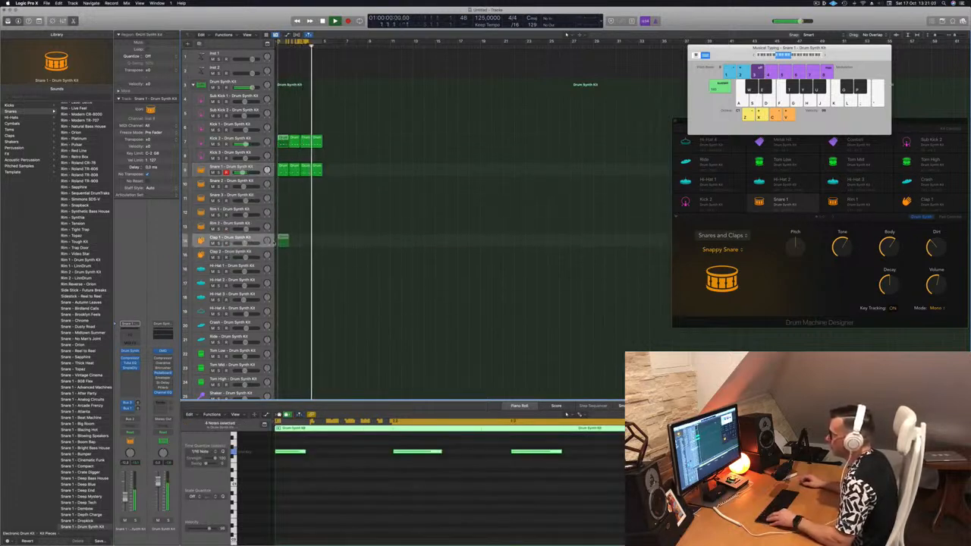
pyautogui.press('Up')
pyautogui.press('Up')
pyautogui.press('Up')
pyautogui.press('Up')
pyautogui.press('Up')
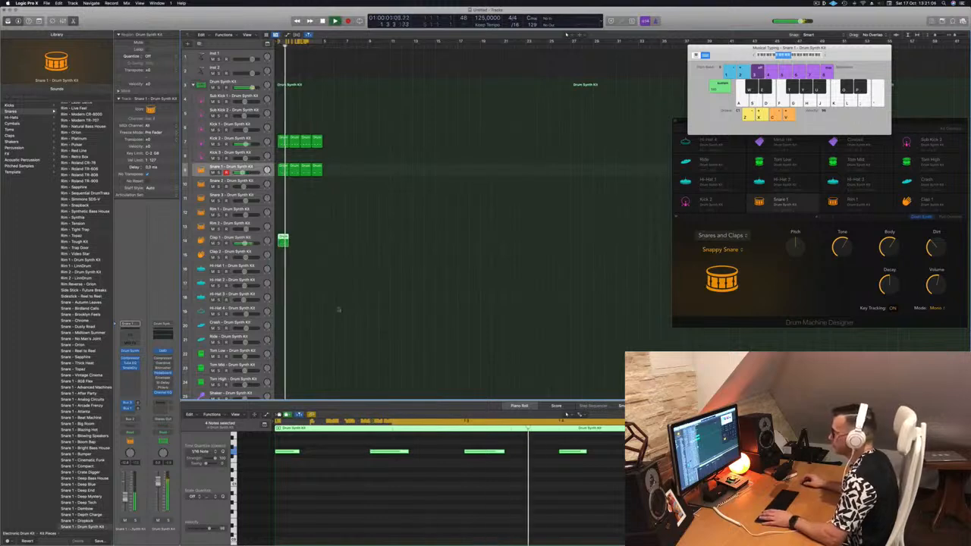
pyautogui.press('Down')
pyautogui.press('Down')
pyautogui.press('Down')
pyautogui.press('Down')
pyautogui.press('Down')
pyautogui.press('Down')
pyautogui.press('Up')
pyautogui.press('Up')
pyautogui.press('Up')
pyautogui.press('Up')
pyautogui.press('Up')
pyautogui.press('Up')
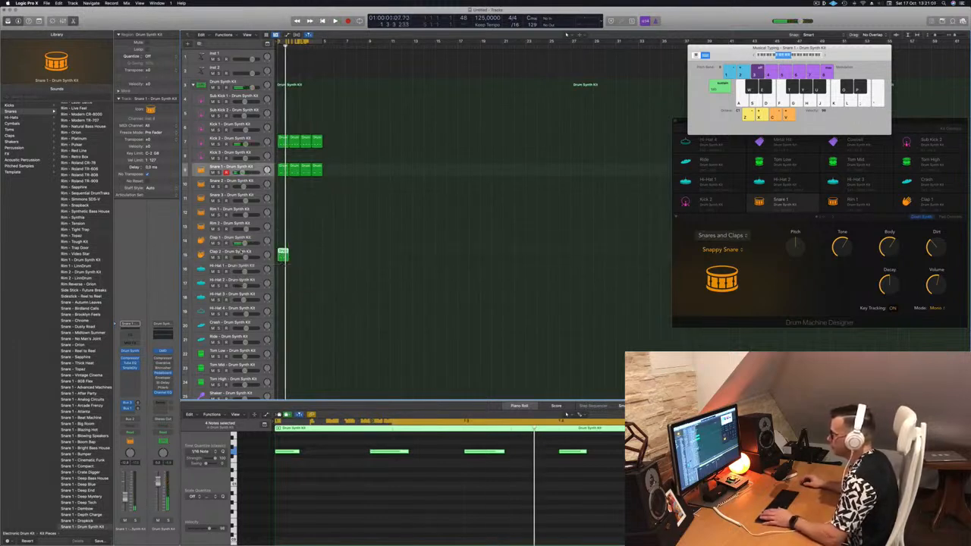
# Loop the Clap 2 region across the bars, select the Clap 2 track and play the beat
pyautogui.scroll(2, 333, 502)
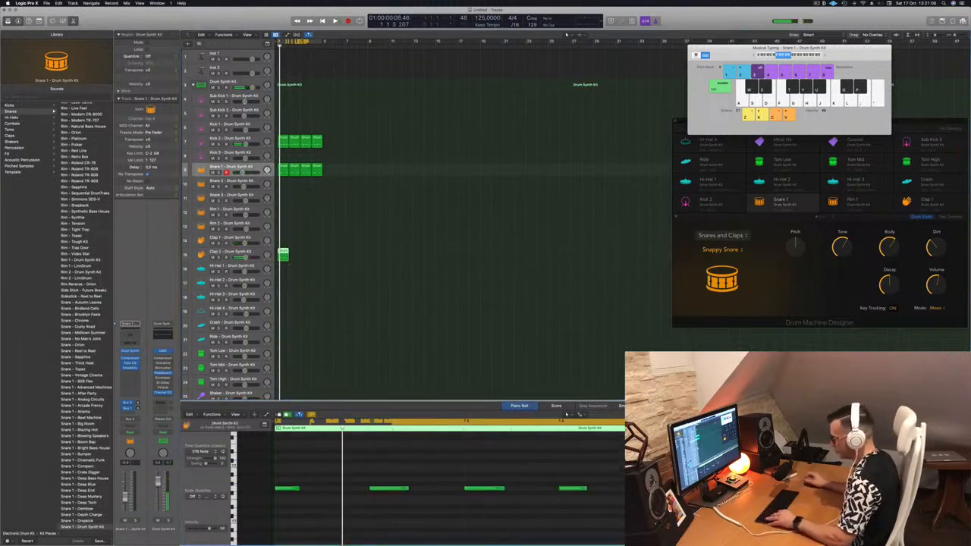
pyautogui.scroll(-3, 333, 503)
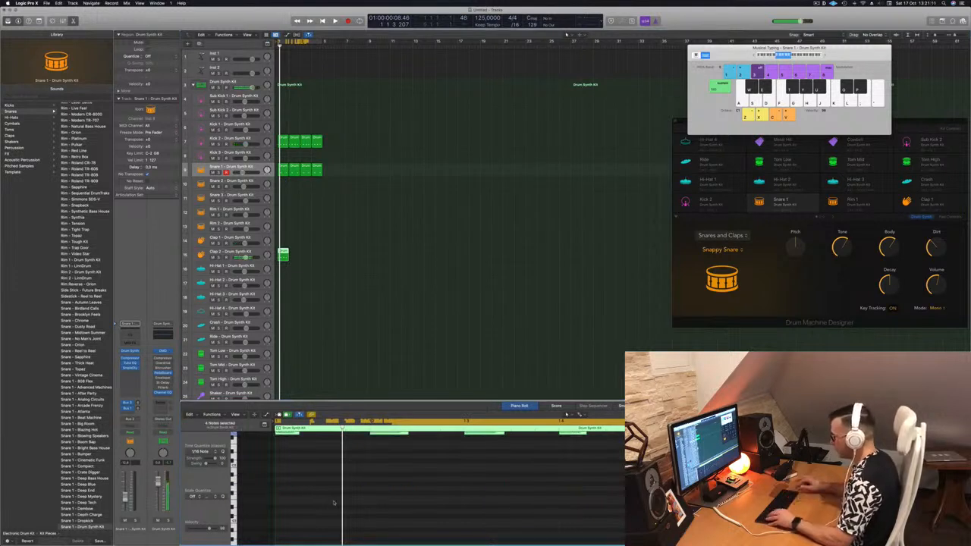
pyautogui.scroll(3, 336, 503)
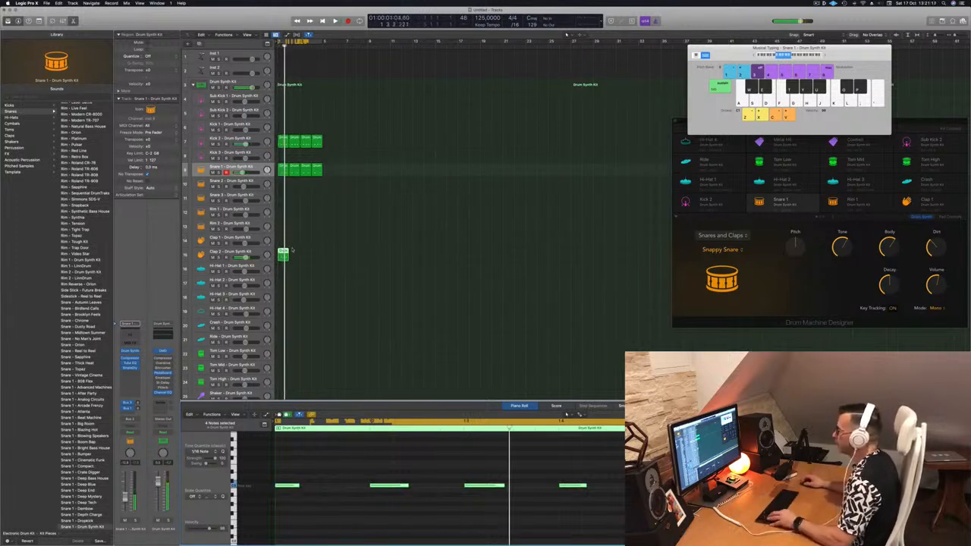
pyautogui.moveTo(283, 253); pyautogui.dragTo(311, 256)
pyautogui.click(201, 257)
pyautogui.press('space')
pyautogui.press('space')
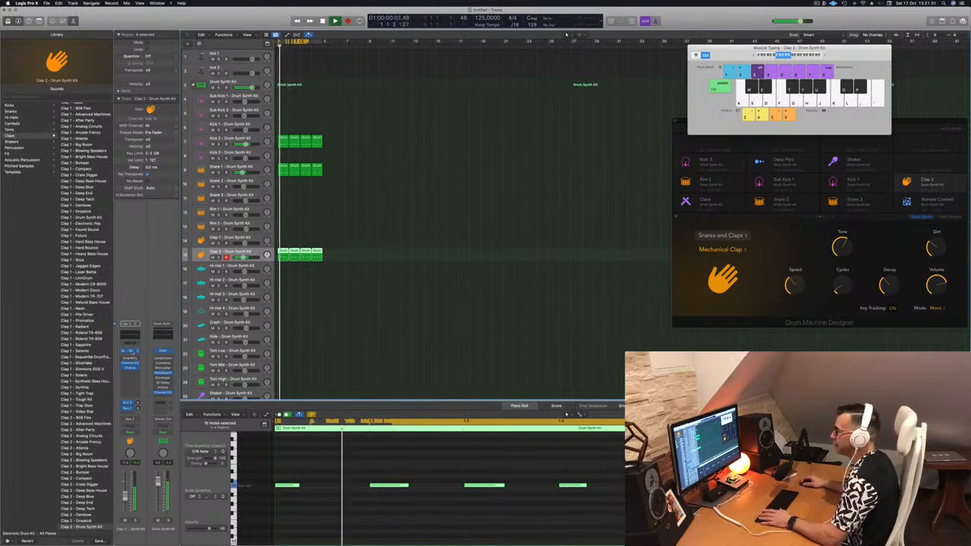
# Open the Clap 2 Drum Synth plug-in and switch its clap model from Mechanical Clap to Human Clap
pyautogui.click(131, 351)
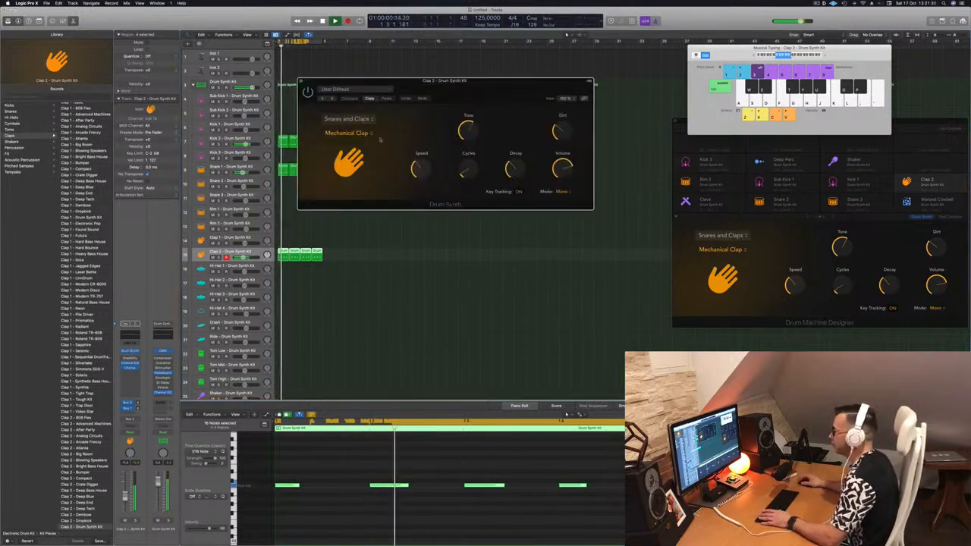
pyautogui.click(348, 133)
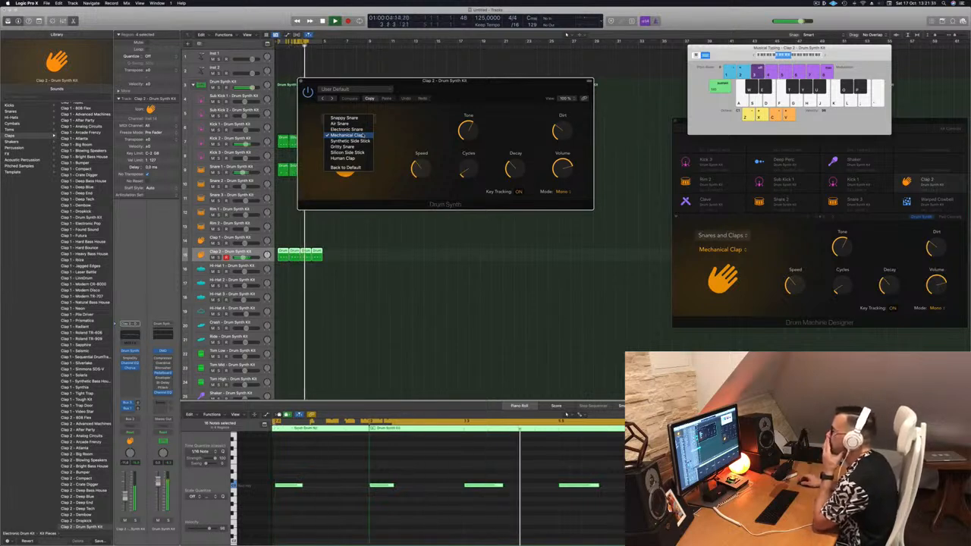
pyautogui.click(343, 158)
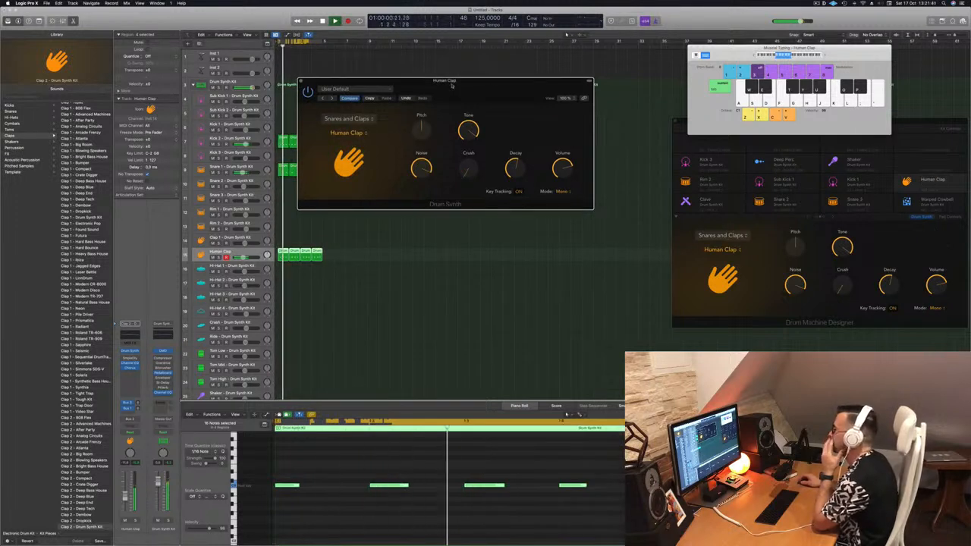
# Raise the Human Clap's Decay, lower the clap channel's volume fader, and close the plug-in window
pyautogui.moveTo(512, 171); pyautogui.dragTo(515, 162)
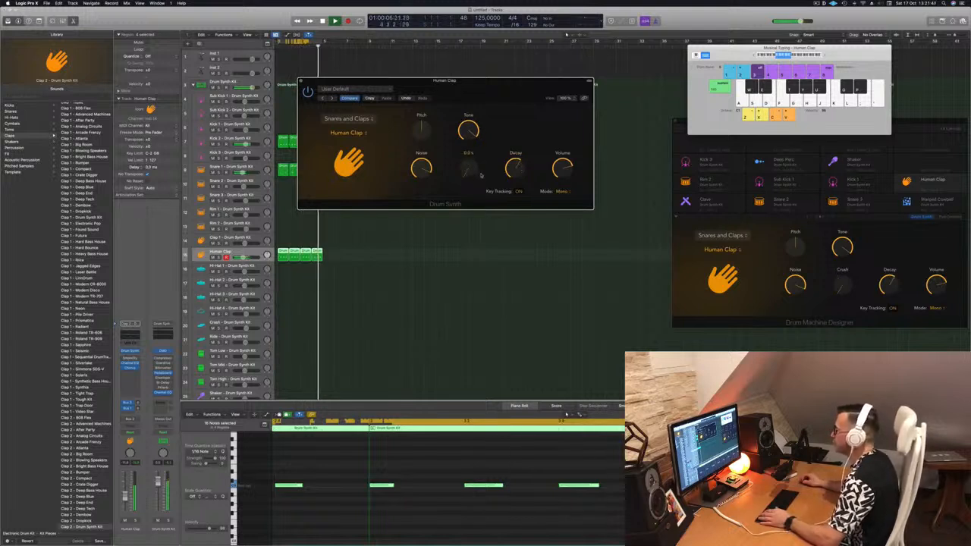
pyautogui.moveTo(496, 85); pyautogui.dragTo(542, 96)
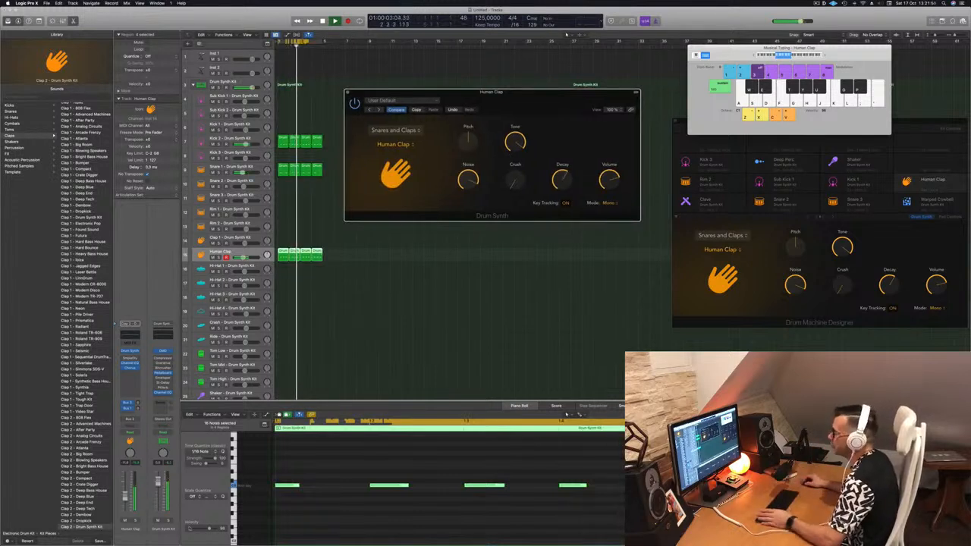
pyautogui.moveTo(125, 496); pyautogui.dragTo(125, 498)
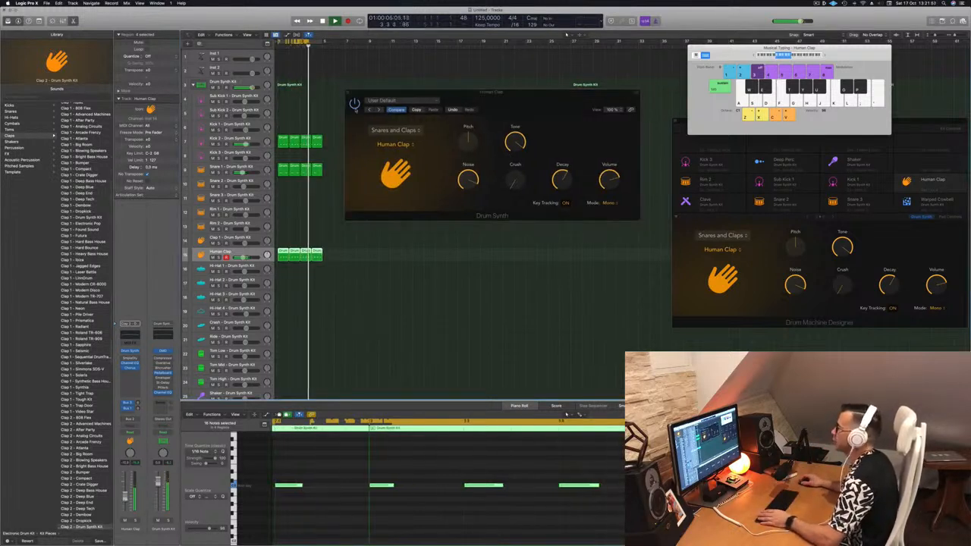
pyautogui.moveTo(355, 92); pyautogui.dragTo(352, 100)
pyautogui.click(344, 100)
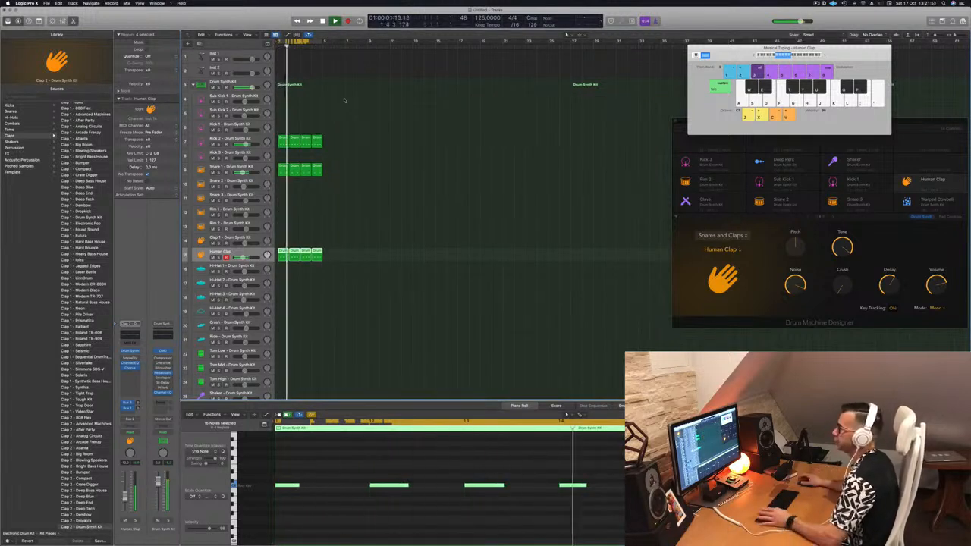
# Copy the first clap region onto the Hi-Hat 1 track and select the Hi-Hat 1 track
pyautogui.click(408, 215)
pyautogui.scroll(-2, 339, 222)
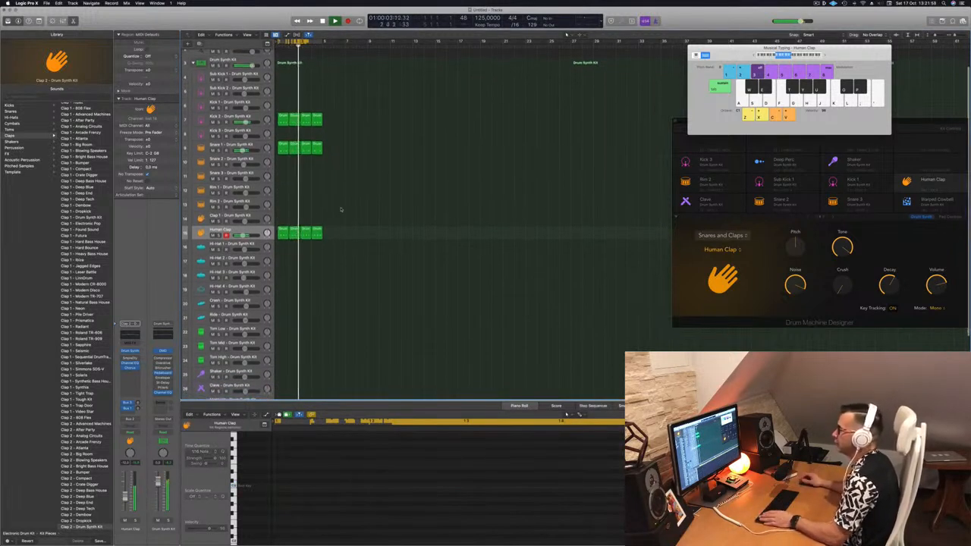
pyautogui.press('space')
pyautogui.click(280, 237)
pyautogui.moveTo(281, 238); pyautogui.dragTo(283, 247)
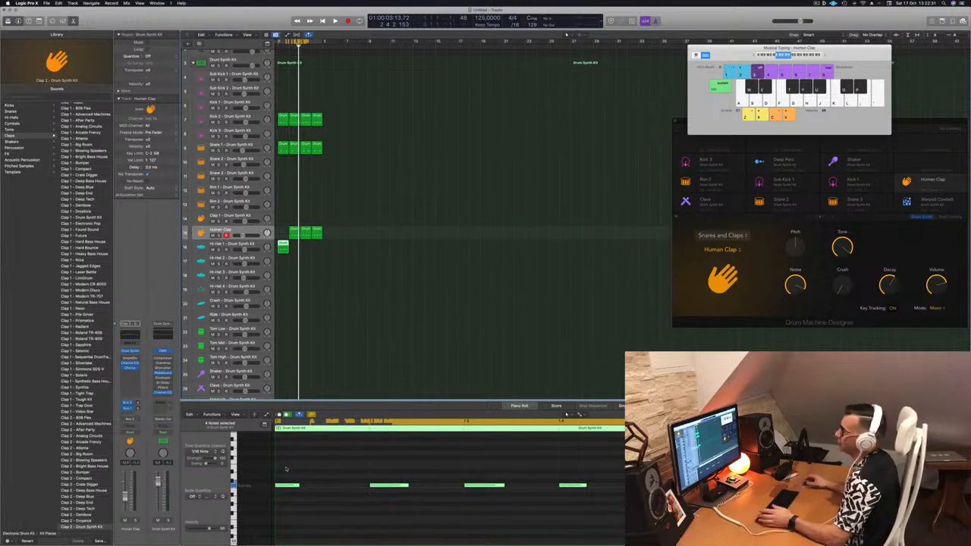
pyautogui.moveTo(294, 232); pyautogui.dragTo(281, 231)
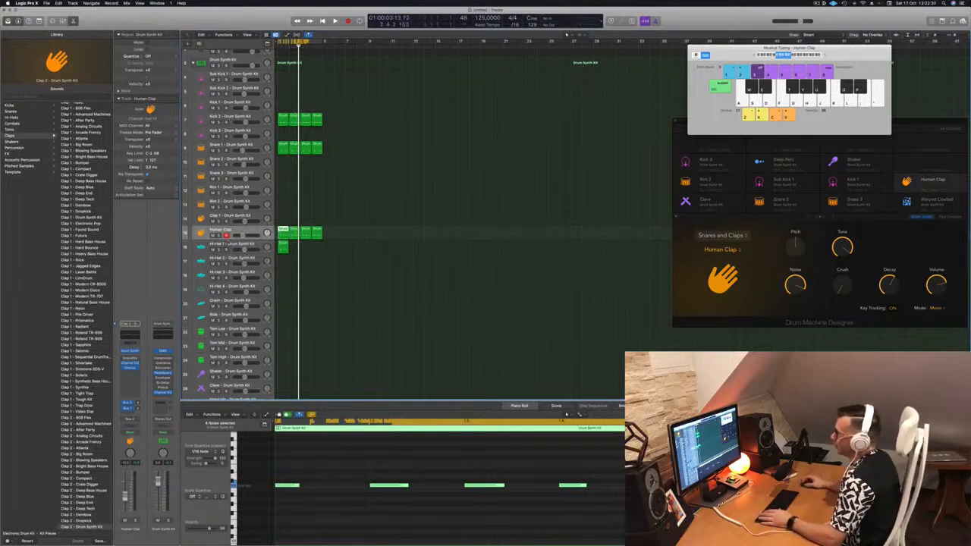
pyautogui.press('Down')
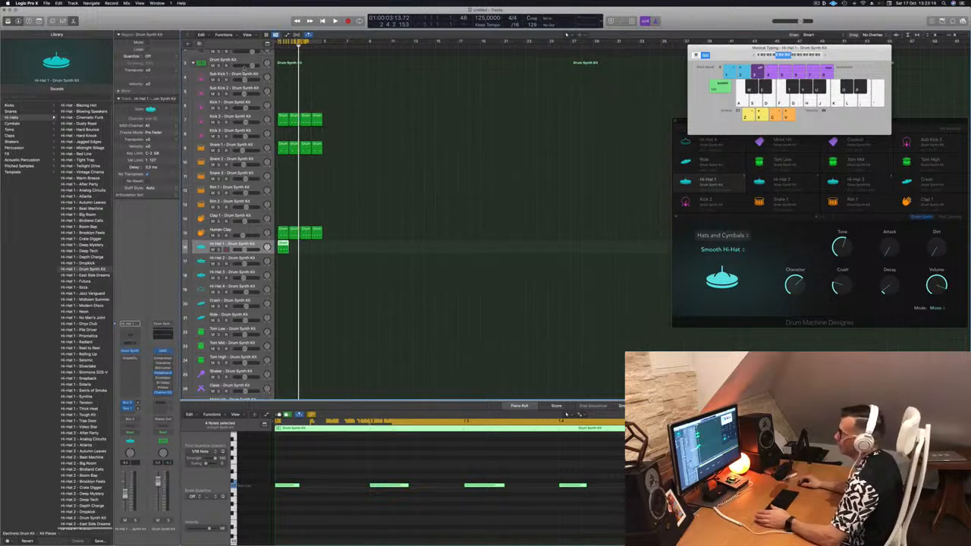
pyautogui.click(238, 59)
pyautogui.scroll(-5, 80, 300)
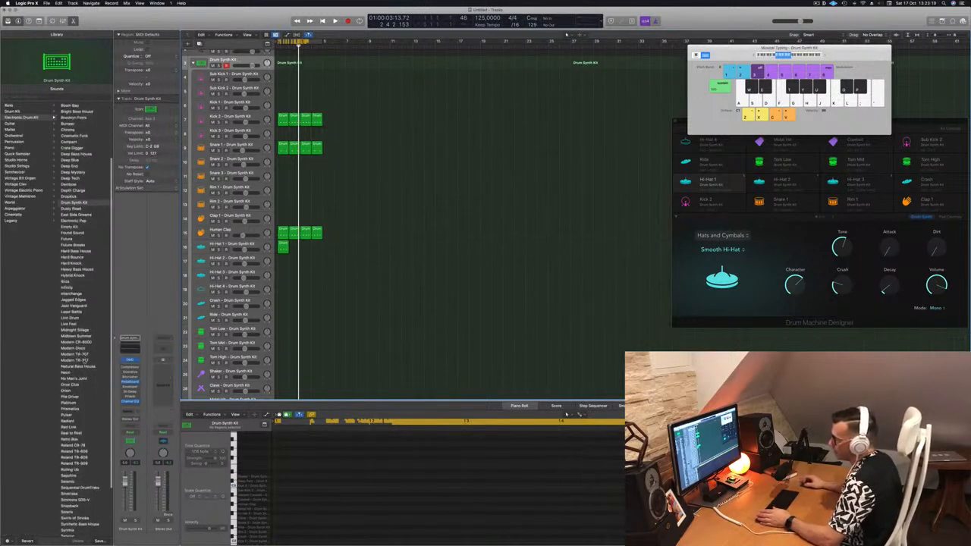
pyautogui.scroll(-4, 92, 382)
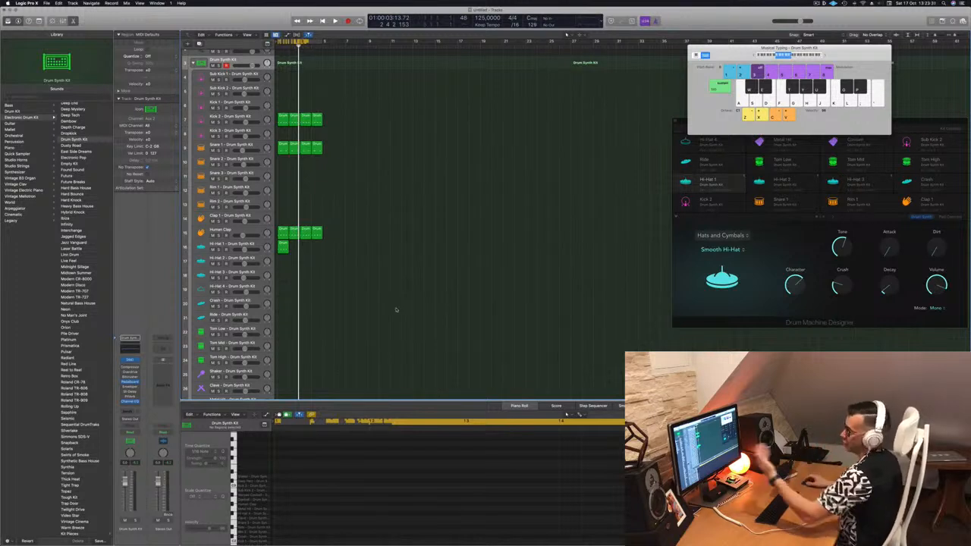
pyautogui.scroll(2, 362, 189)
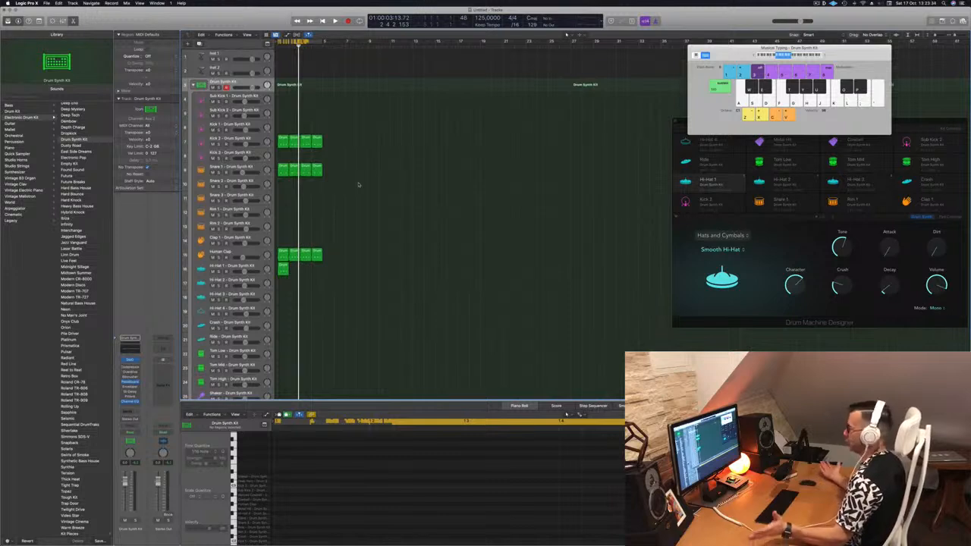
pyautogui.press('space')
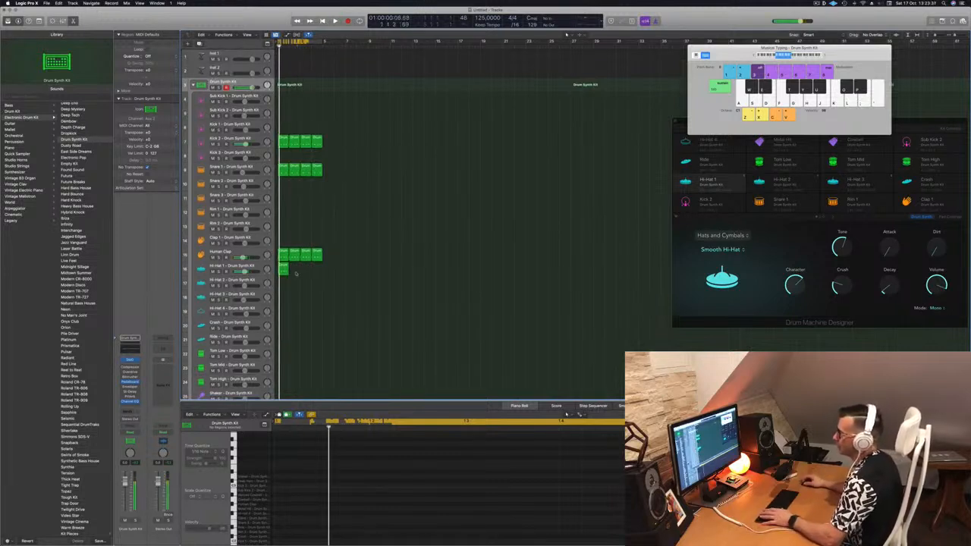
# Nudge all notes of the hi-hat region later onto the offbeats, then loop the region across the bars and play
pyautogui.click(285, 268)
pyautogui.moveTo(280, 476); pyautogui.dragTo(603, 507)
pyautogui.hotkey('alt', 'Right')
pyautogui.hotkey('alt', 'Right')
pyautogui.press('space')
pyautogui.press('space')
pyautogui.moveTo(283, 266); pyautogui.dragTo(307, 271)
pyautogui.press('space')
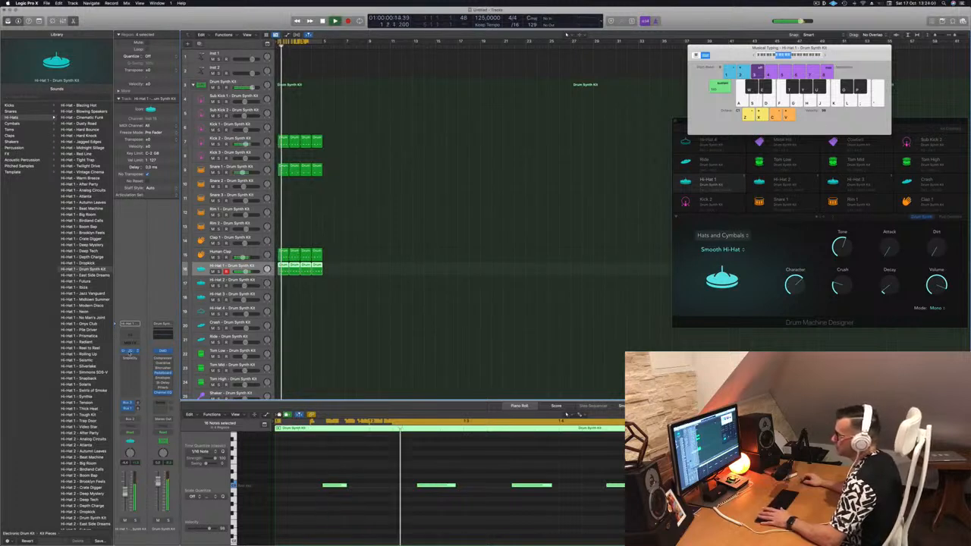
# Open the Hi-Hat 1 Drum Synth plug-in and adjust its Smooth Hi-Hat Decay, Attack and Dirt knobs
pyautogui.click(130, 351)
pyautogui.moveTo(445, 81); pyautogui.dragTo(380, 137)
pyautogui.moveTo(445, 229)
pyautogui.moveTo(444, 229)
pyautogui.mouseDown()
pyautogui.moveTo(445, 210)
pyautogui.moveTo(445, 225)
pyautogui.mouseUp()
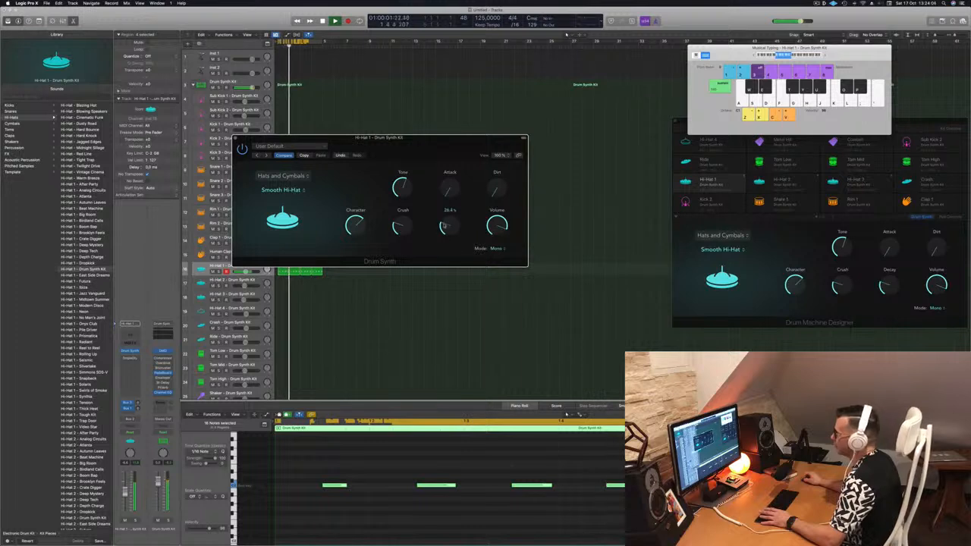
pyautogui.moveTo(410, 225)
pyautogui.moveTo(447, 195)
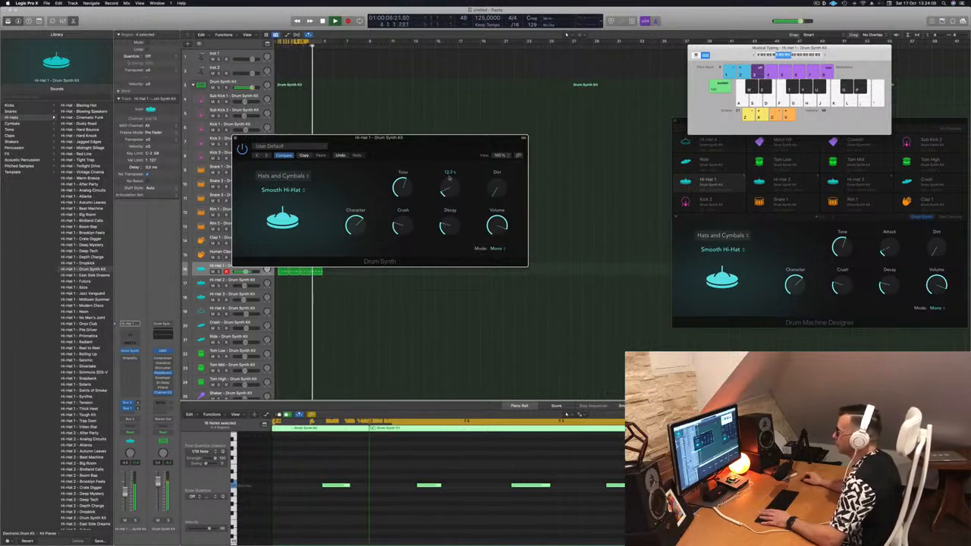
pyautogui.moveTo(447, 195); pyautogui.dragTo(448, 156)
pyautogui.moveTo(495, 189); pyautogui.dragTo(498, 154)
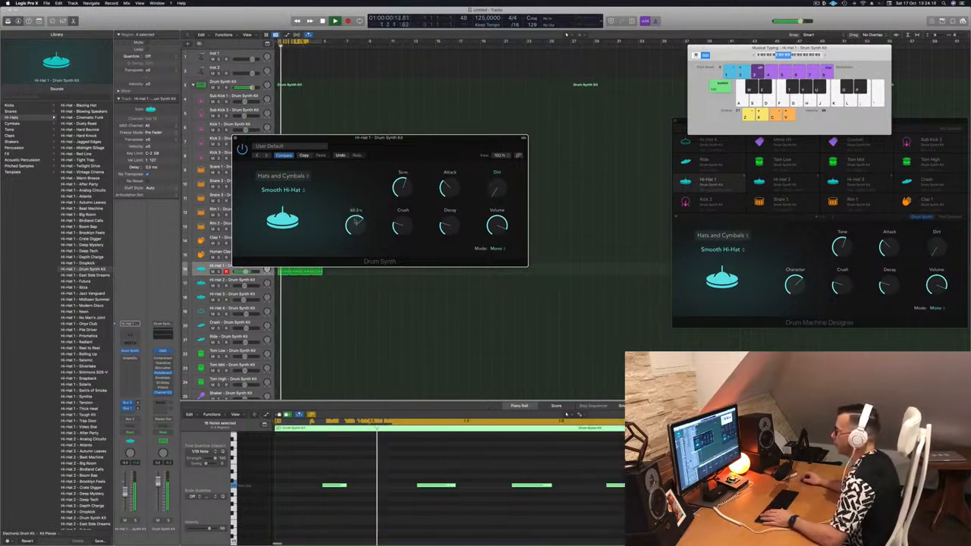
# Raise the hi-hat's Character and adjust its Volume, close the plug-in window, and play from the start
pyautogui.moveTo(355, 223); pyautogui.dragTo(359, 196)
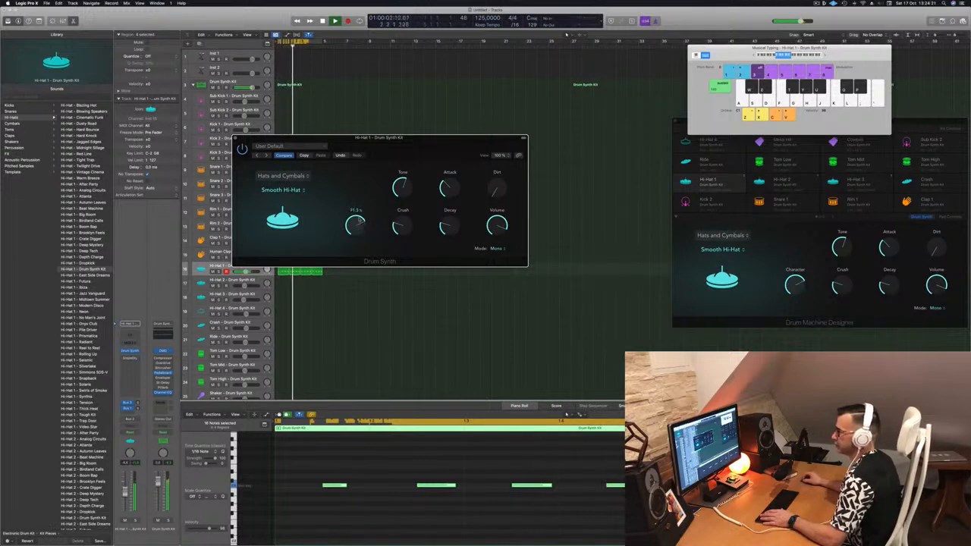
pyautogui.moveTo(361, 248); pyautogui.dragTo(405, 176)
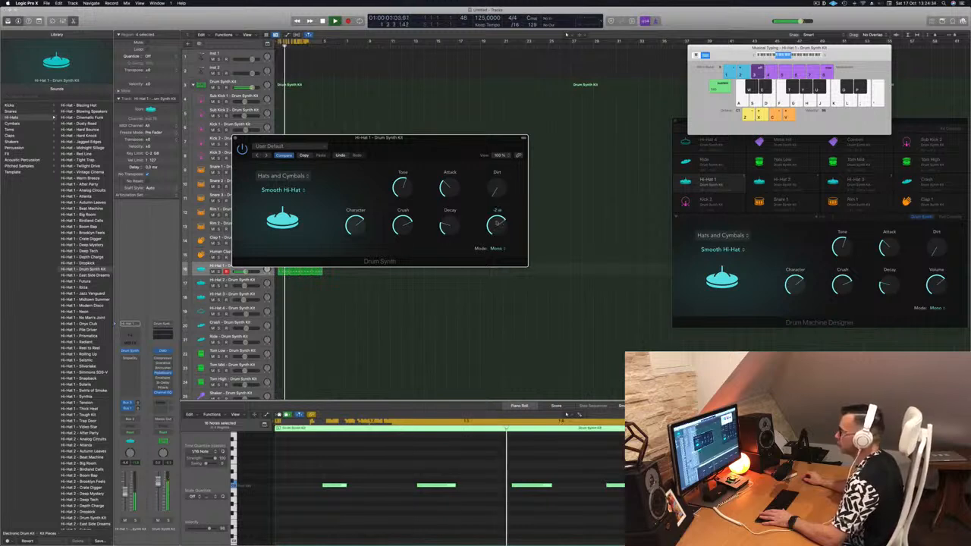
pyautogui.moveTo(405, 151); pyautogui.dragTo(437, 154)
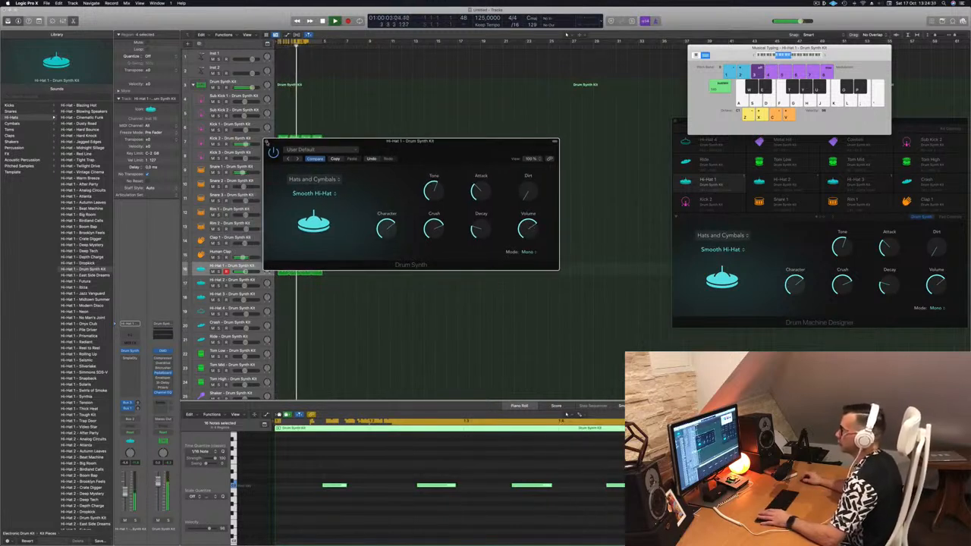
pyautogui.click(267, 142)
pyautogui.click(389, 251)
pyautogui.press('space')
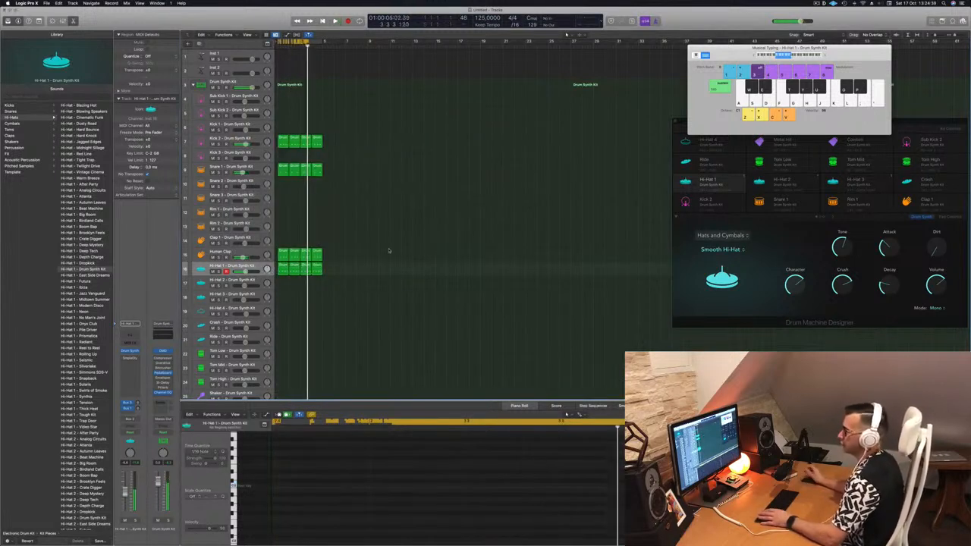
pyautogui.press('Return')
pyautogui.press('space')
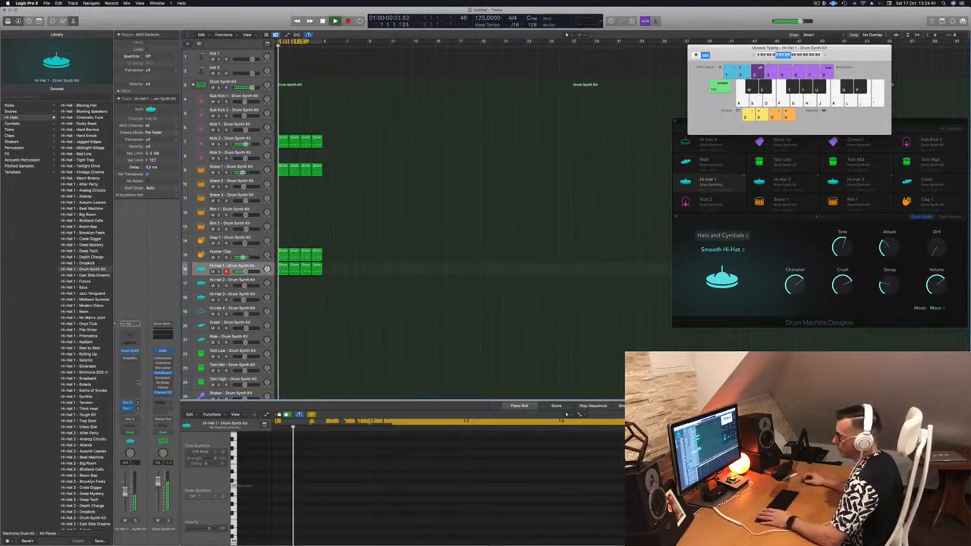
# Reopen the hi-hat's Drum Synth plug-in, lower its Decay slightly, and close the window
pyautogui.click(130, 352)
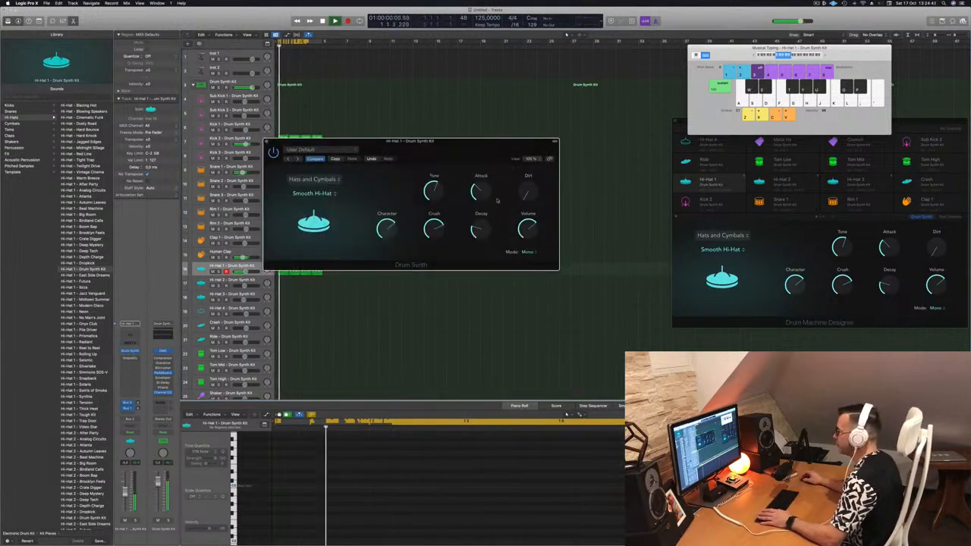
pyautogui.moveTo(482, 228); pyautogui.dragTo(481, 233)
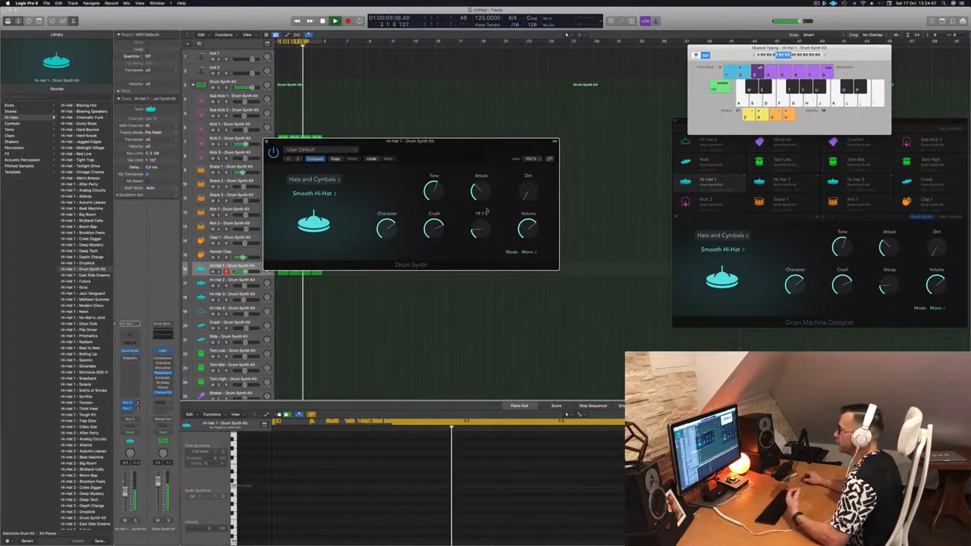
pyautogui.moveTo(447, 141); pyautogui.dragTo(496, 162)
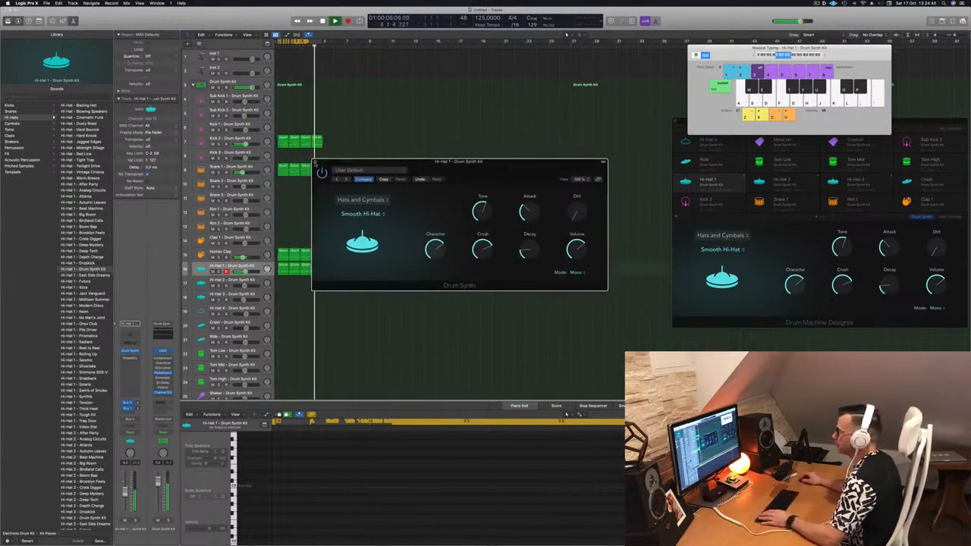
pyautogui.press('super+w')
pyautogui.scroll(-3, 380, 288)
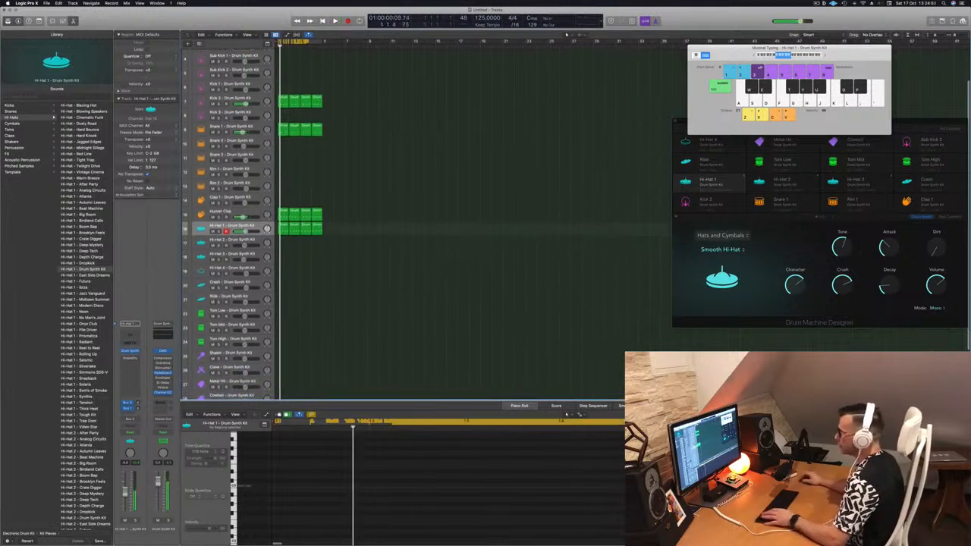
# Copy the Hi-Hat 1 region onto the Hi-Hat 4 track, delete all but its last note, and play
pyautogui.click(282, 226)
pyautogui.moveTo(282, 230); pyautogui.dragTo(283, 272)
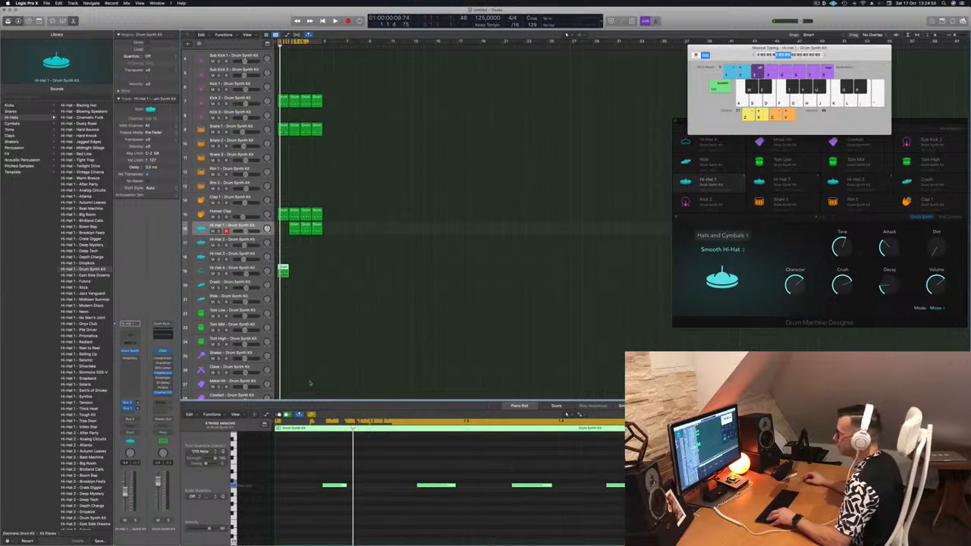
pyautogui.moveTo(292, 226); pyautogui.dragTo(282, 229)
pyautogui.moveTo(295, 453); pyautogui.dragTo(561, 513)
pyautogui.press('Delete')
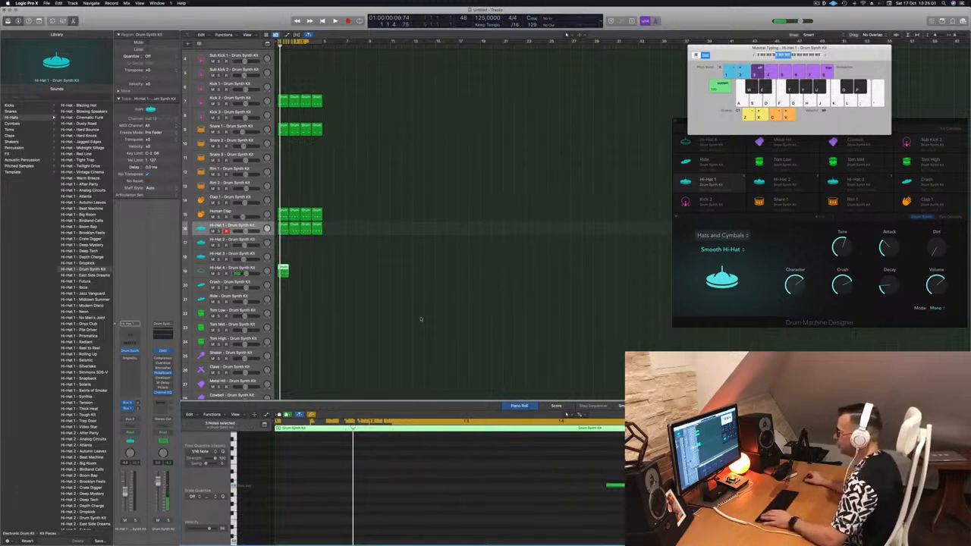
pyautogui.press('space')
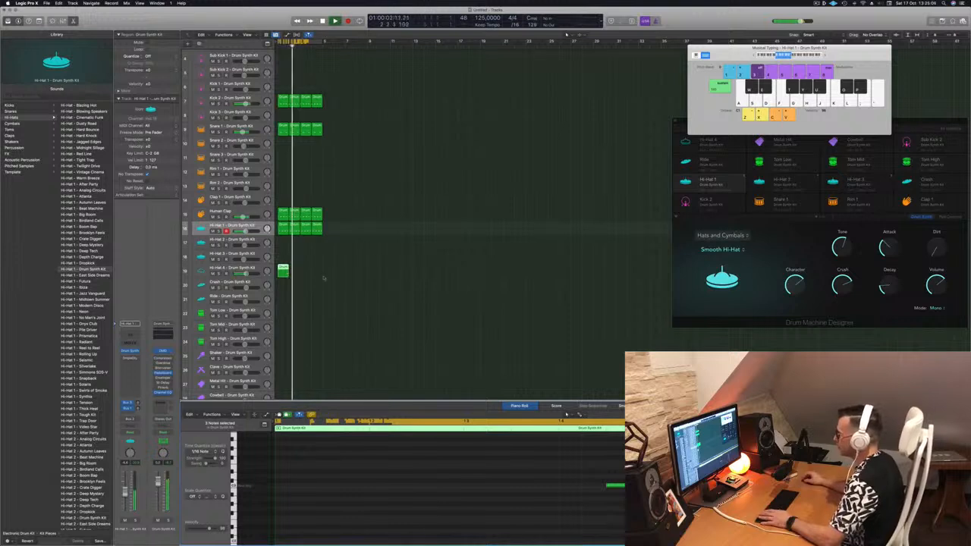
# Loop the Hi-Hat 4 region across the bars and open its Drum Synth plug-in
pyautogui.moveTo(283, 270); pyautogui.dragTo(308, 273)
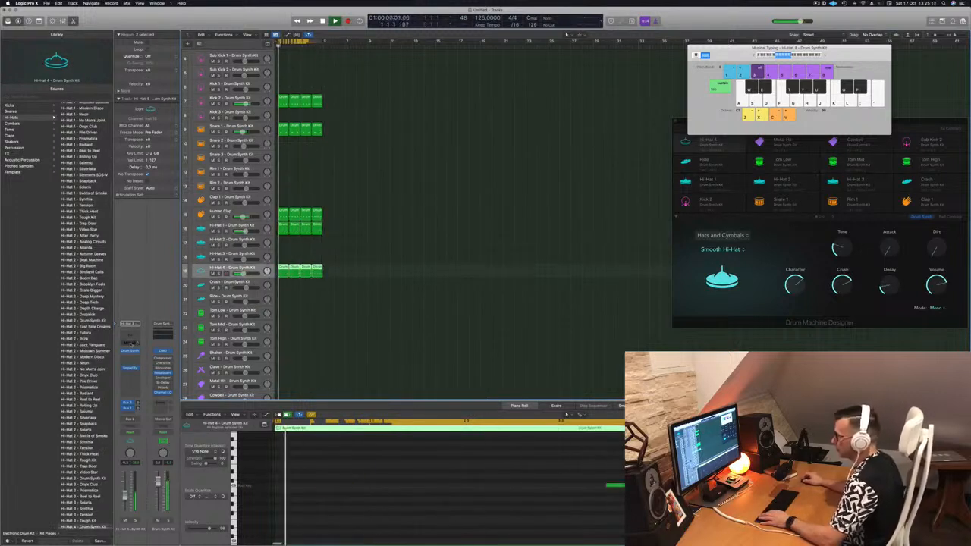
pyautogui.click(130, 350)
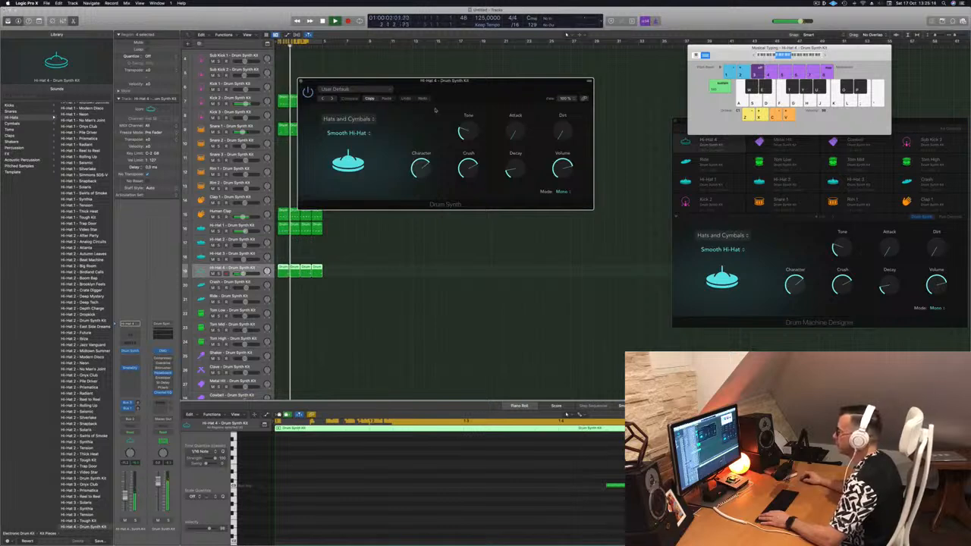
# Try the Sharp Hi-Hat, Crash Cymbal and Bell Cymbal models on the Hi-Hat 4 Drum Synth
pyautogui.click(367, 134)
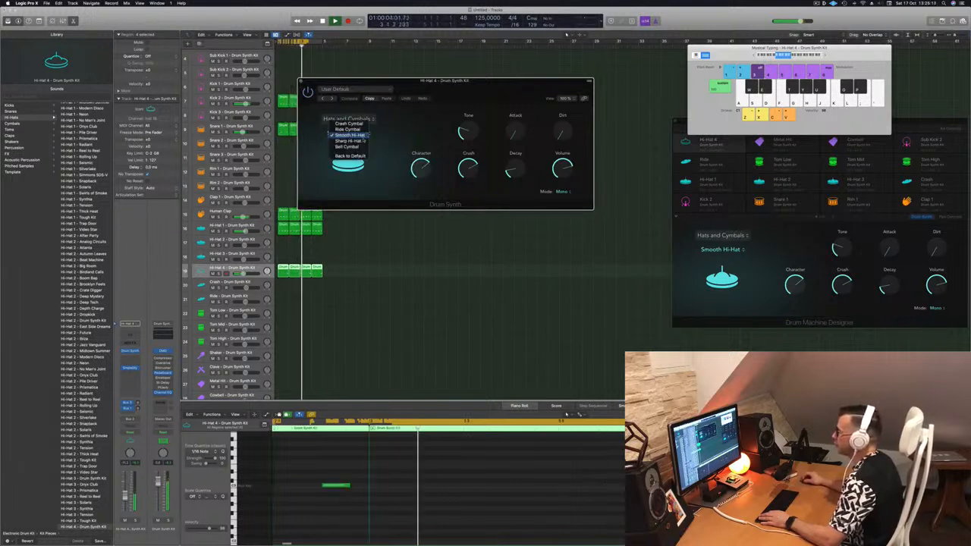
pyautogui.click(362, 141)
pyautogui.click(365, 133)
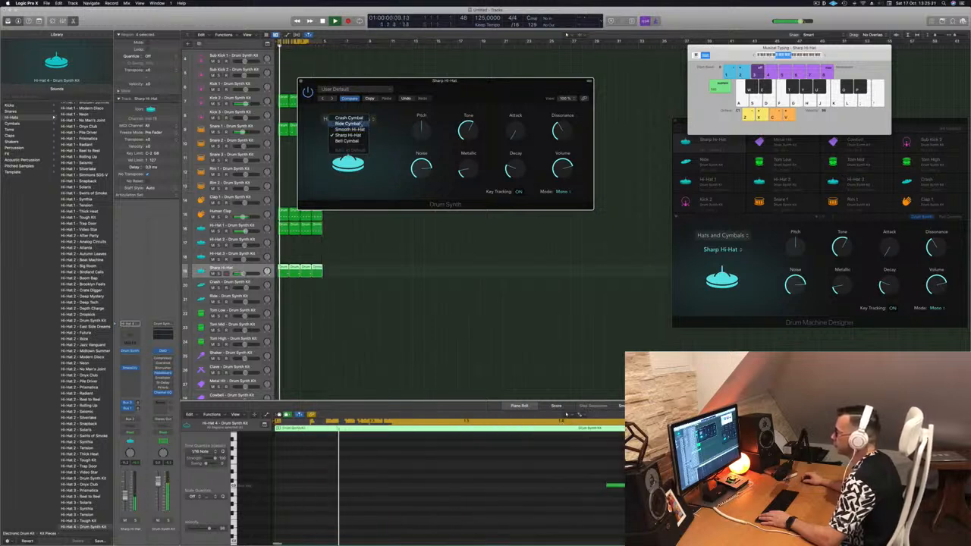
pyautogui.click(355, 118)
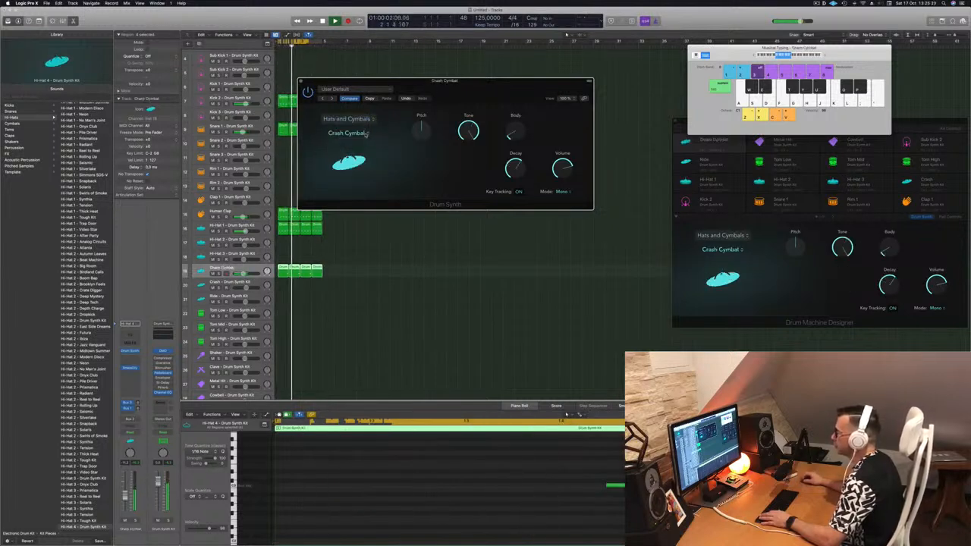
pyautogui.click(366, 133)
pyautogui.click(361, 159)
pyautogui.click(360, 134)
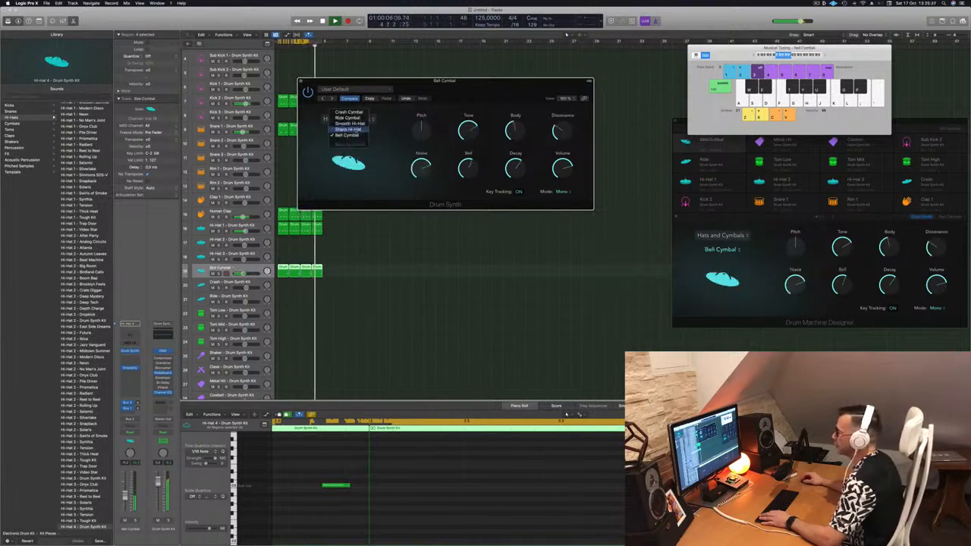
pyautogui.click(348, 129)
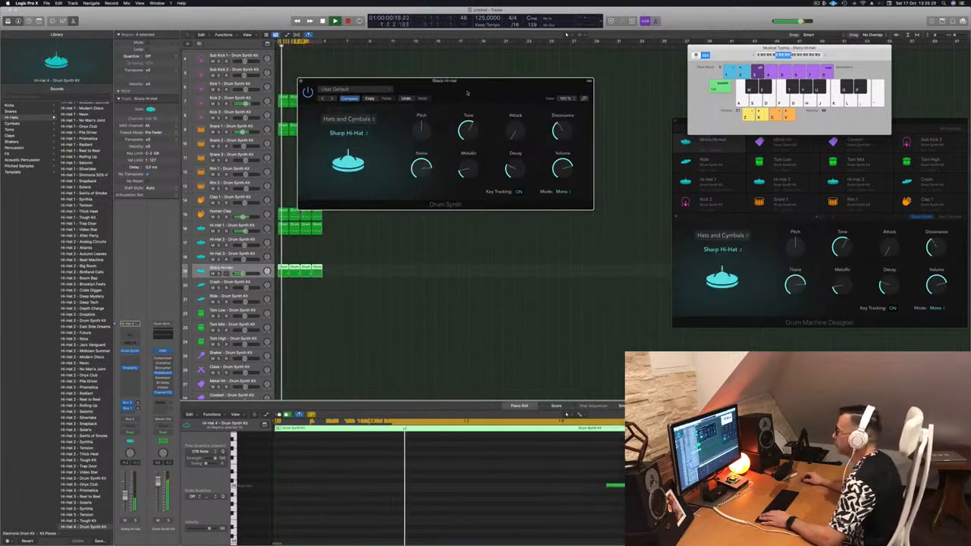
# Move the plug-in window, set the Drum Synth model to Smooth Hi-Hat, lower its Decay, and close the window
pyautogui.moveTo(470, 93); pyautogui.dragTo(408, 137)
pyautogui.click(287, 177)
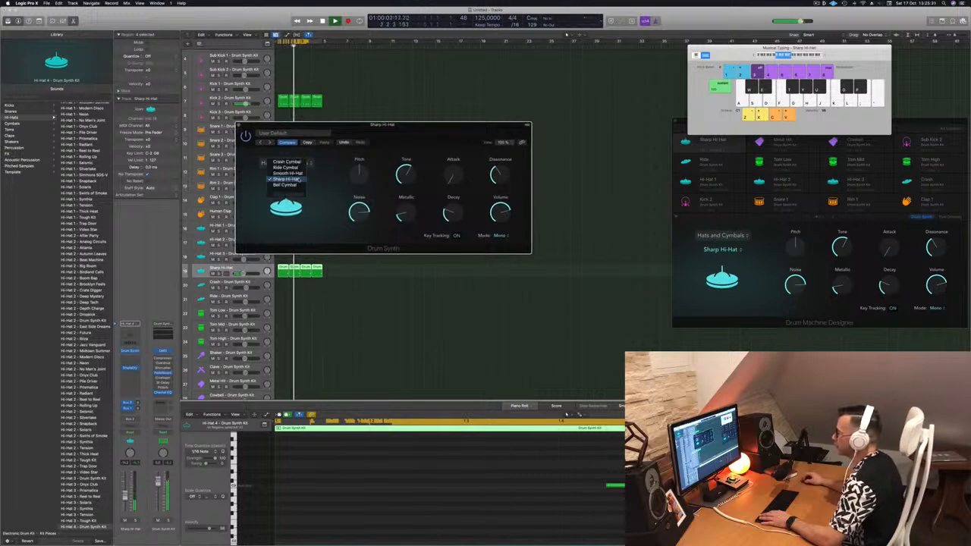
pyautogui.click(300, 174)
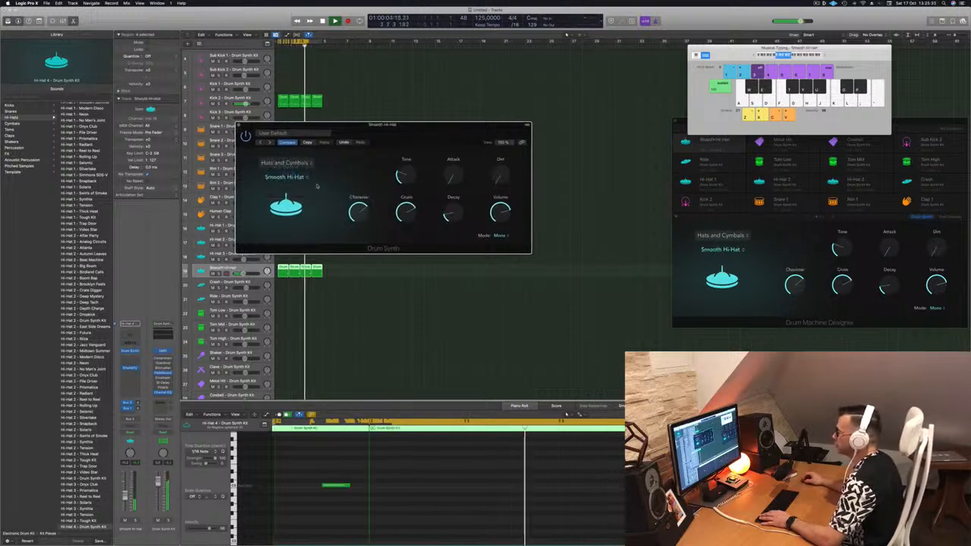
pyautogui.moveTo(453, 195)
pyautogui.mouseDown()
pyautogui.moveTo(454, 187)
pyautogui.moveTo(453, 212)
pyautogui.mouseUp()
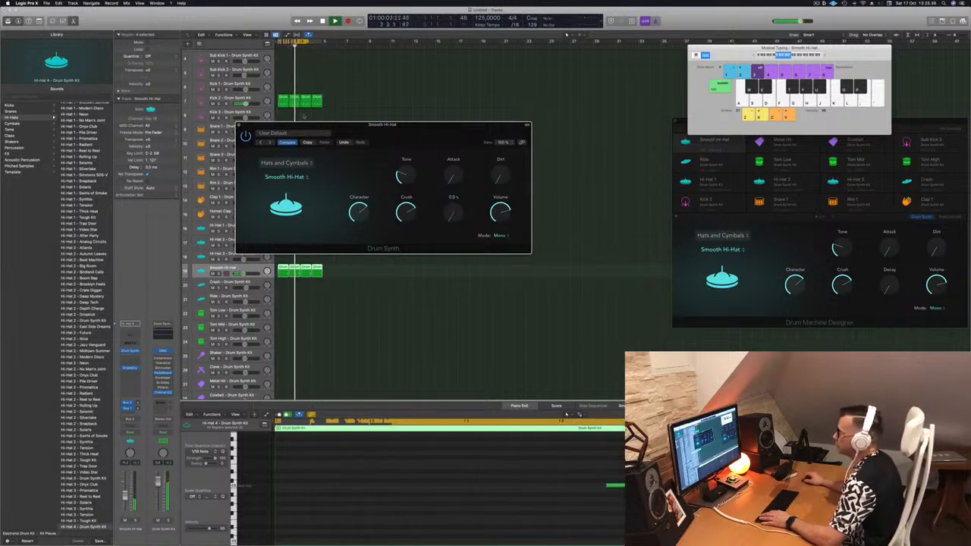
pyautogui.press('super+w')
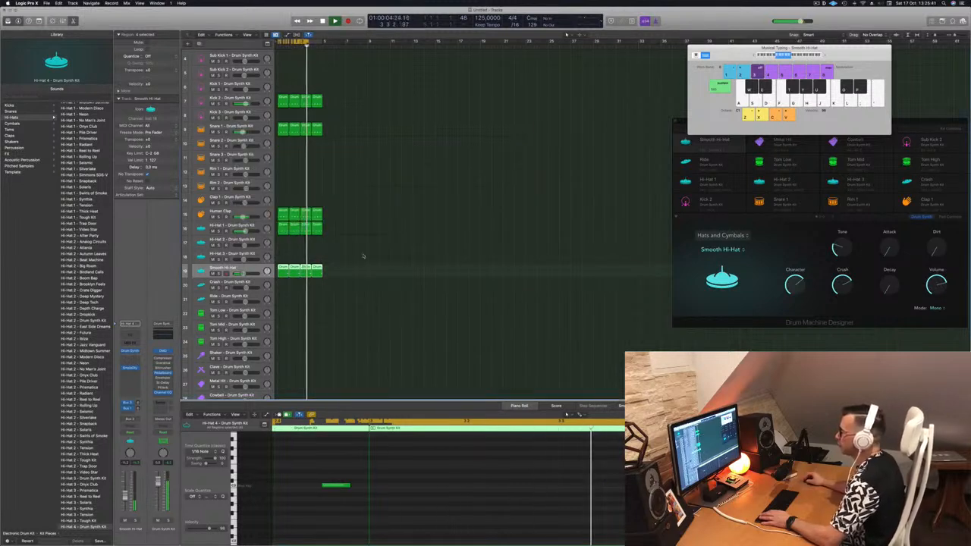
# Select the Hi-Hat 4 region and review its note in the piano roll during playback
pyautogui.moveTo(333, 283); pyautogui.dragTo(282, 270)
pyautogui.hscroll(-2, 465, 475)
pyautogui.hscroll(-3, 470, 473)
pyautogui.click(469, 475)
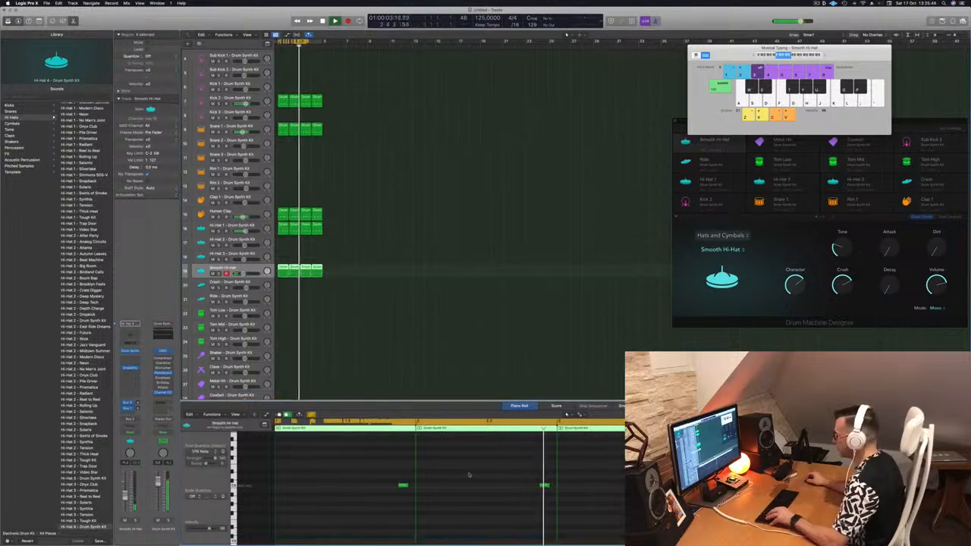
pyautogui.click(363, 311)
pyautogui.click(230, 273)
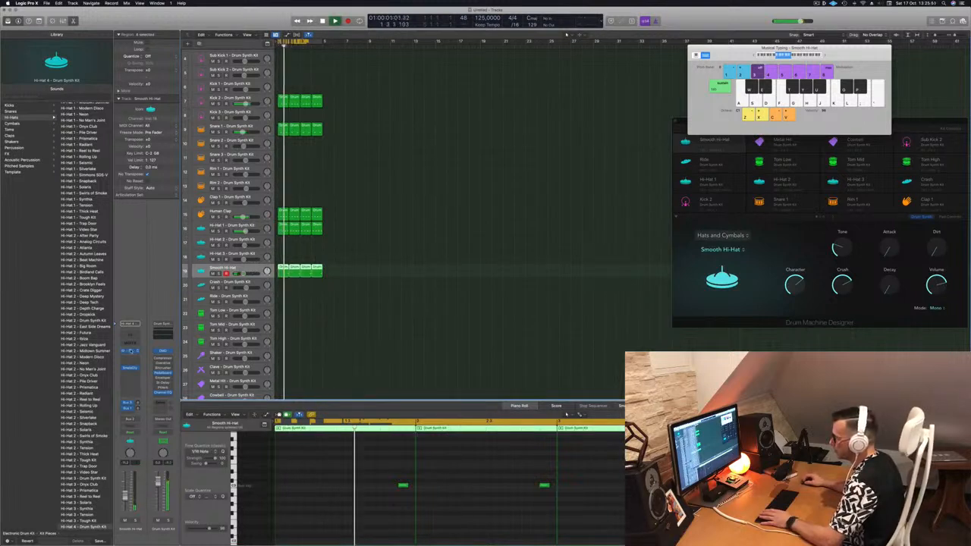
# Reopen the Hi-Hat 4 Drum Synth, raise its Decay, lower its Attack, and close the window
pyautogui.click(130, 351)
pyautogui.moveTo(453, 215); pyautogui.dragTo(458, 201)
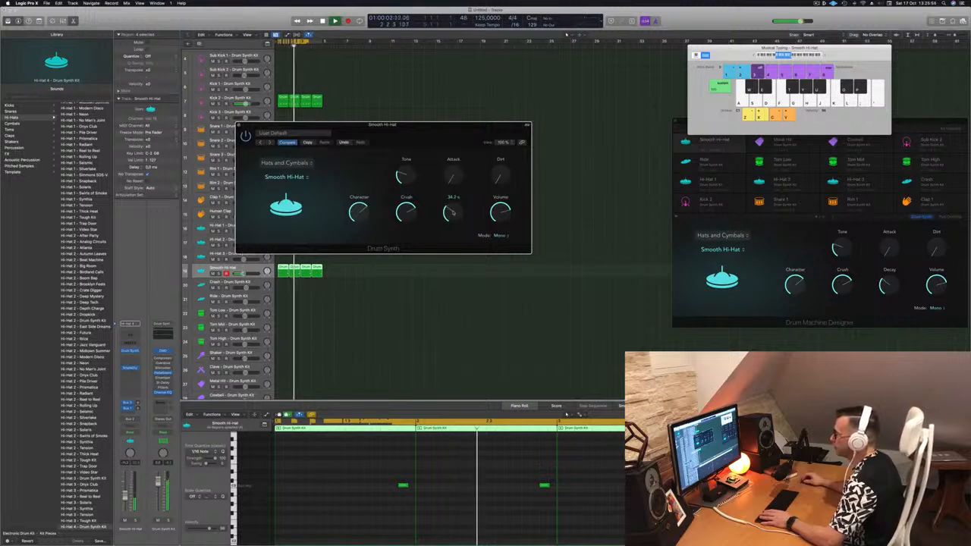
pyautogui.moveTo(437, 136); pyautogui.dragTo(490, 136)
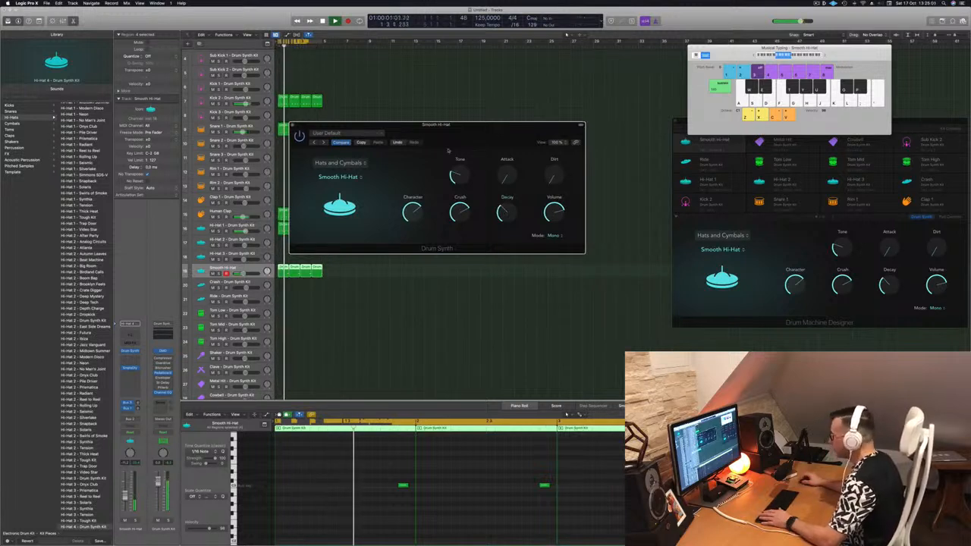
pyautogui.moveTo(506, 179); pyautogui.dragTo(505, 174)
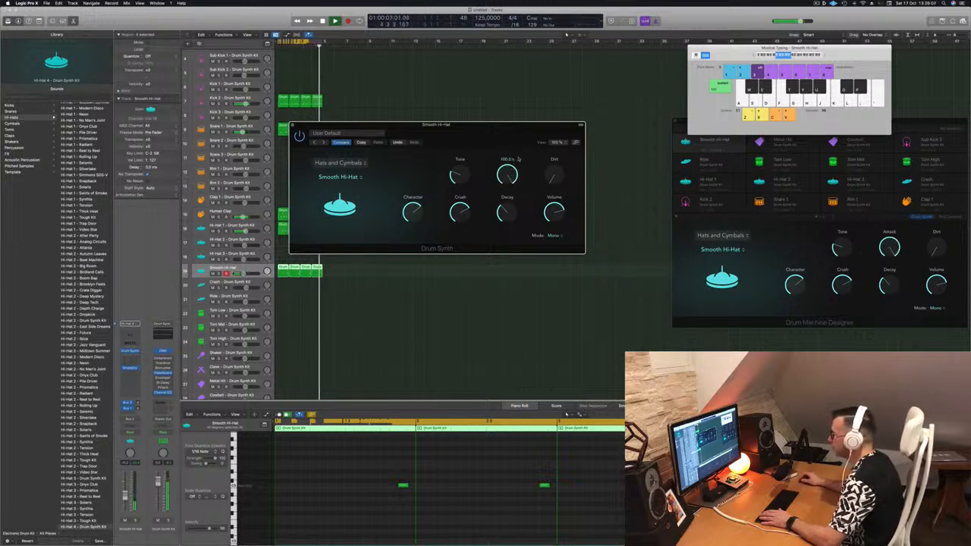
pyautogui.moveTo(509, 178); pyautogui.dragTo(519, 242)
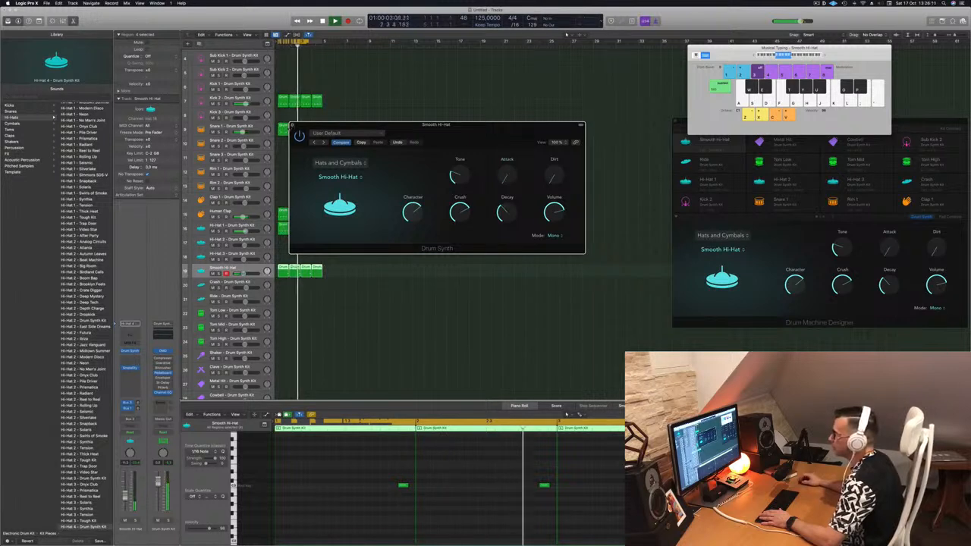
pyautogui.click(292, 125)
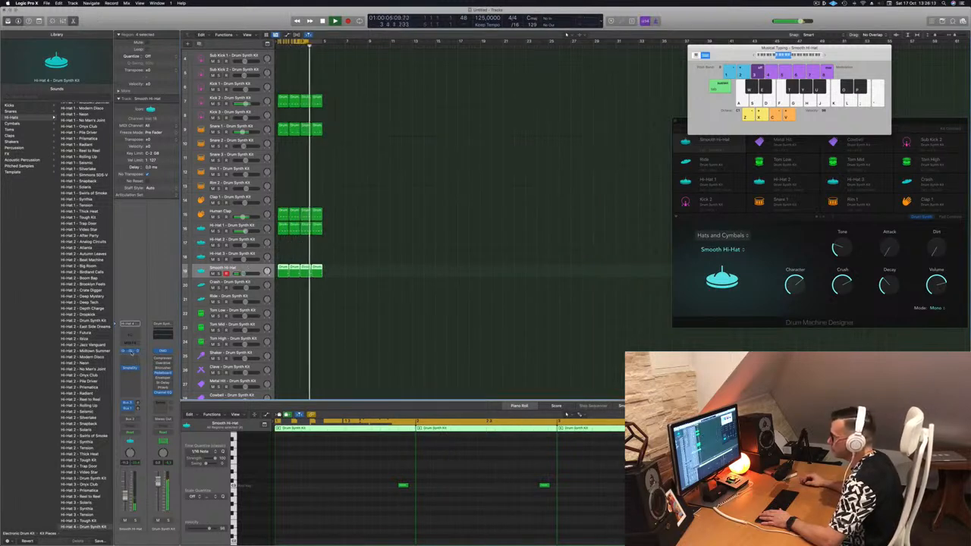
# Reopen the Hi-Hat 4 Drum Synth, lower its Attack further, and close the window
pyautogui.click(132, 352)
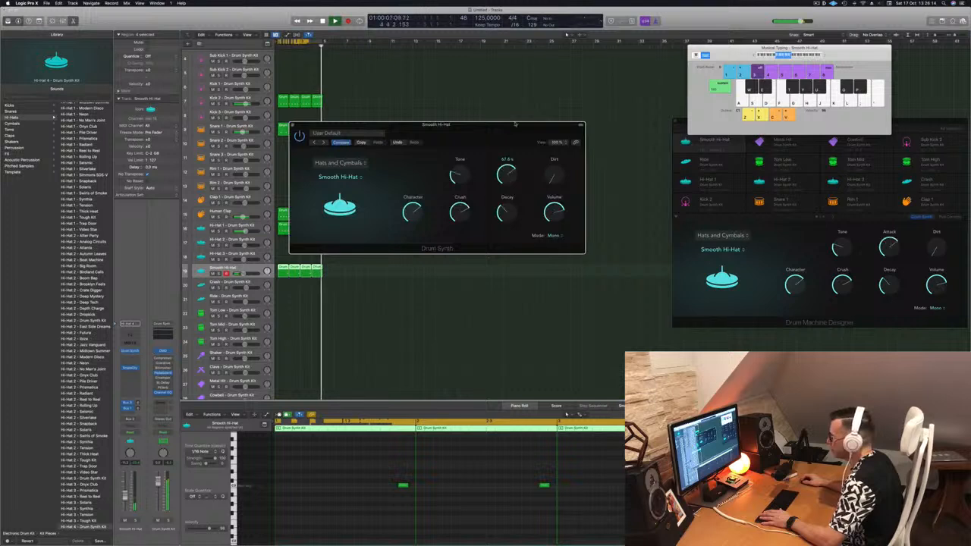
pyautogui.moveTo(506, 174); pyautogui.dragTo(517, 200)
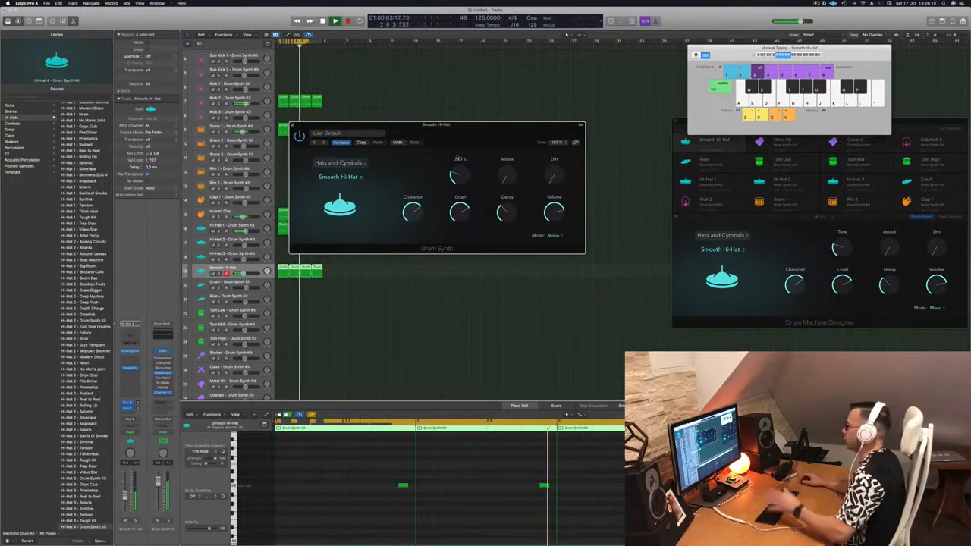
pyautogui.click(293, 126)
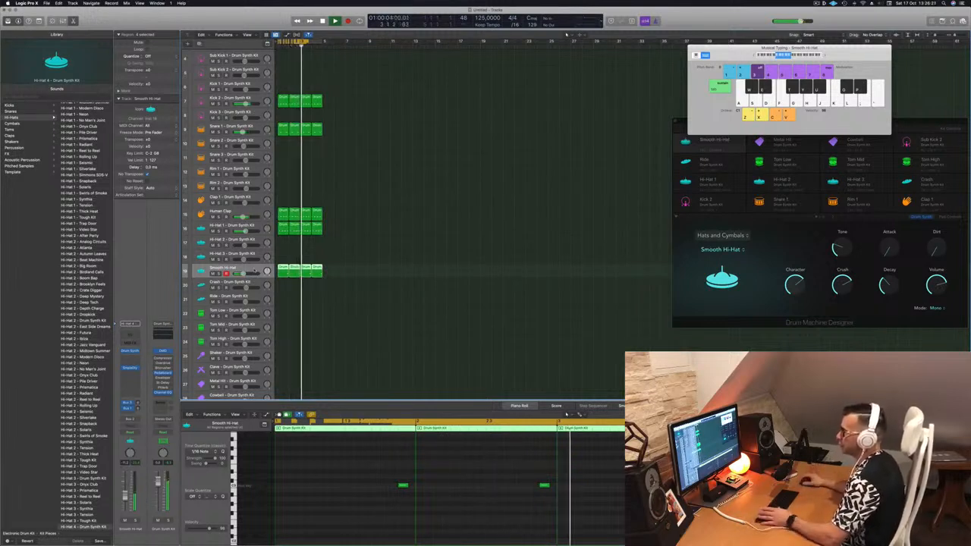
# Copy the Human Clap region onto the Crash track, keep only its first note, and play
pyautogui.scroll(-2, 363, 296)
pyautogui.scroll(-1, 369, 195)
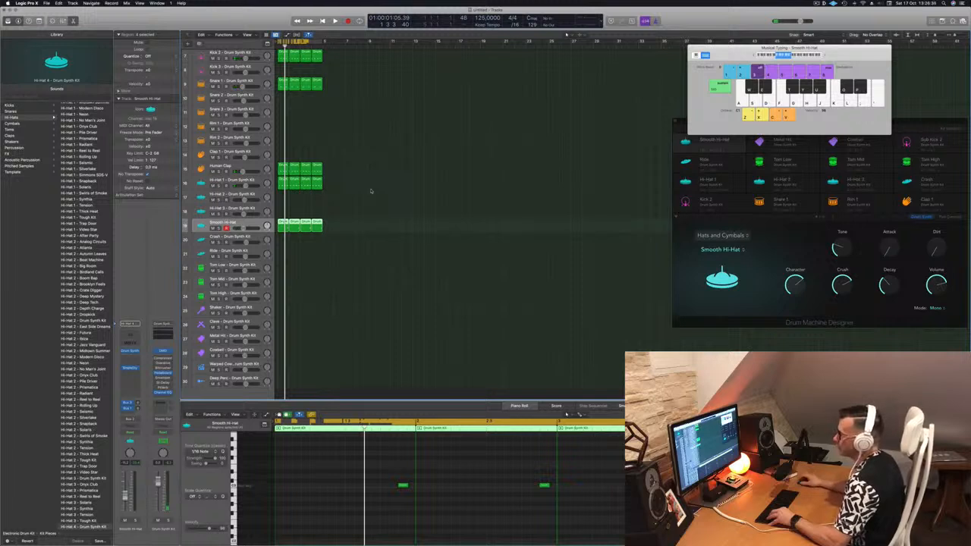
pyautogui.click(280, 168)
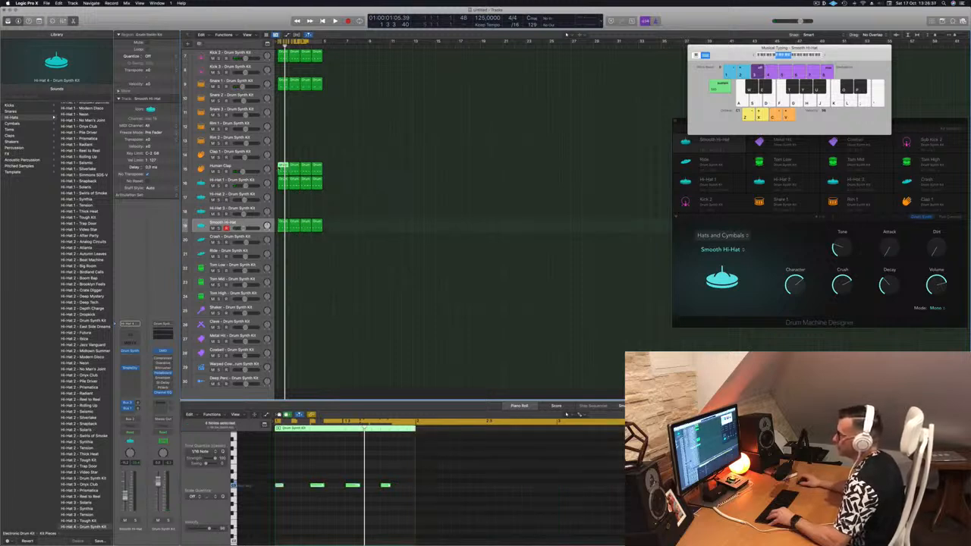
pyautogui.moveTo(282, 169); pyautogui.dragTo(281, 242)
pyautogui.moveTo(296, 468); pyautogui.dragTo(415, 505)
pyautogui.press('space')
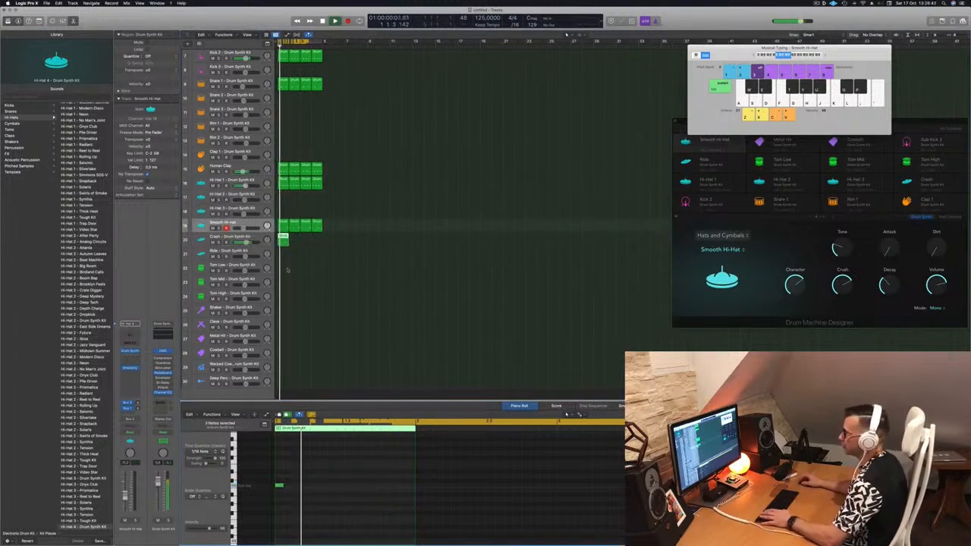
# Select all regions and repeat them three times across the arrangement
pyautogui.click(285, 238)
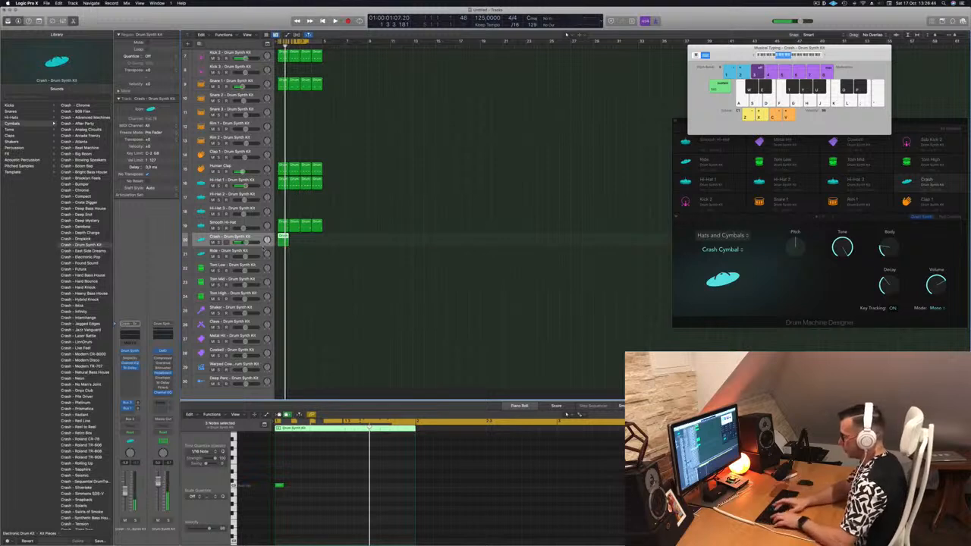
pyautogui.press('super+a')
pyautogui.press('super+r')
pyautogui.press('super+r')
pyautogui.press('super+r')
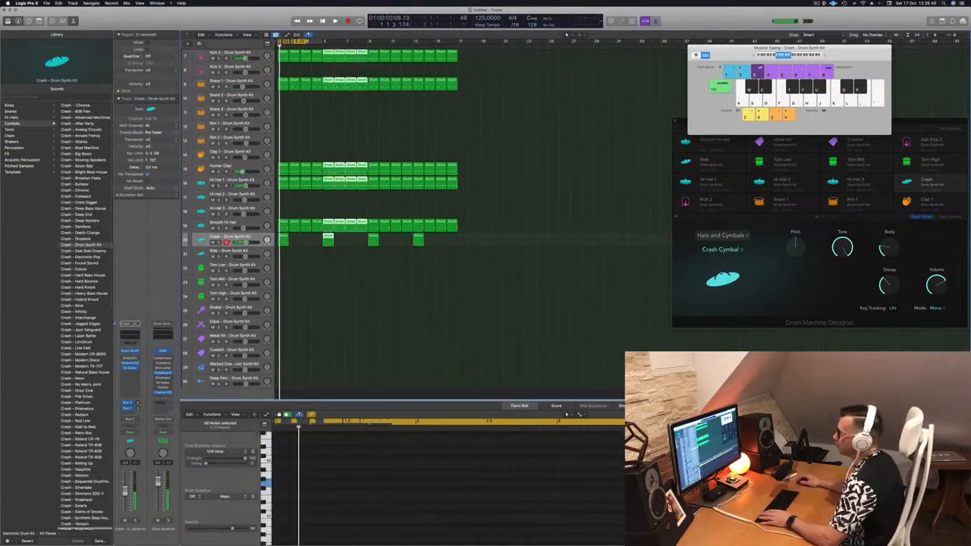
# Open the Crash track's Drum Synth plug-in, switch its model to Ride Cymbal, and play
pyautogui.click(131, 351)
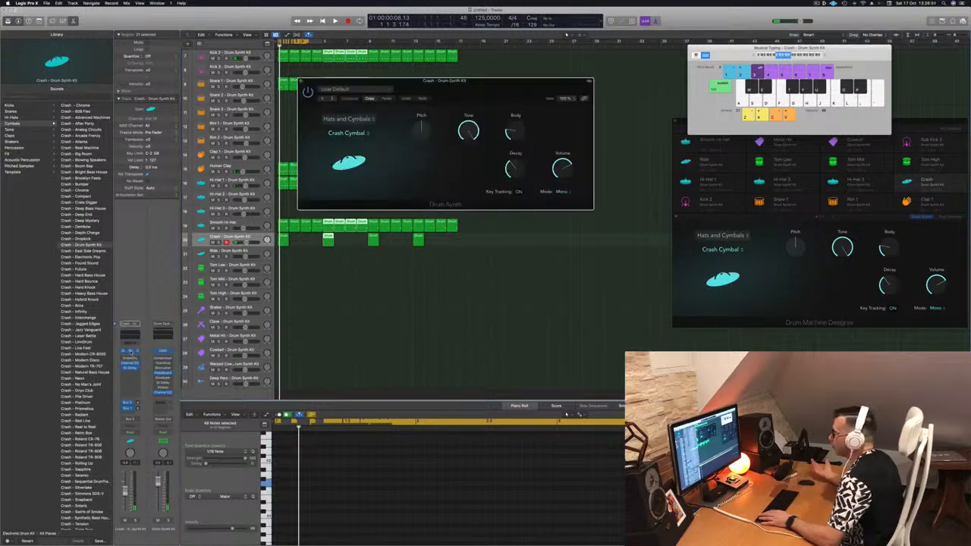
pyautogui.click(346, 119)
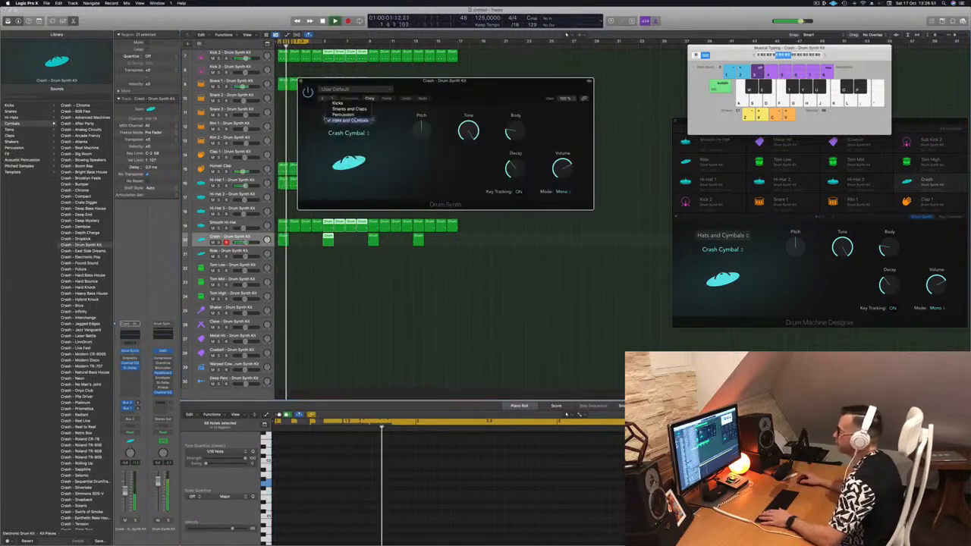
pyautogui.click(352, 120)
pyautogui.click(348, 133)
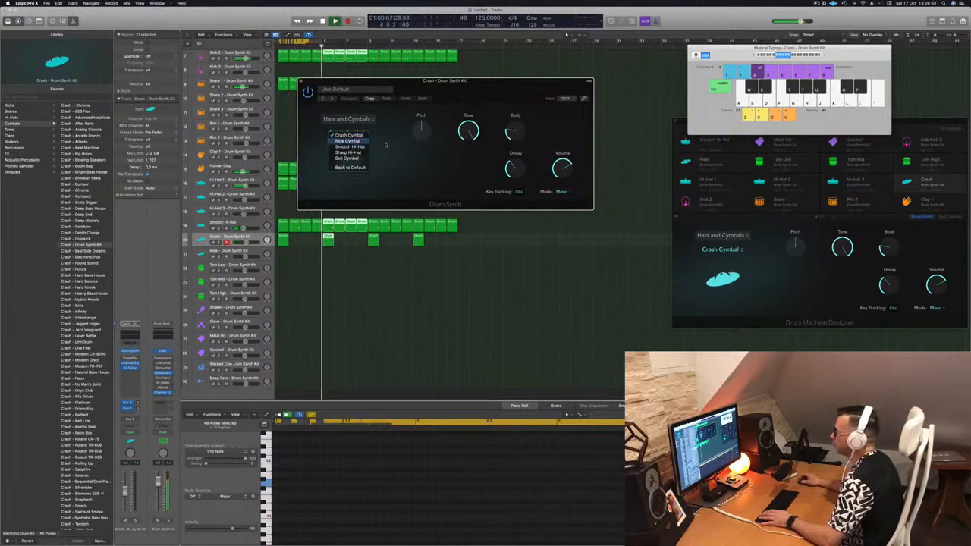
pyautogui.click(347, 141)
pyautogui.press('space')
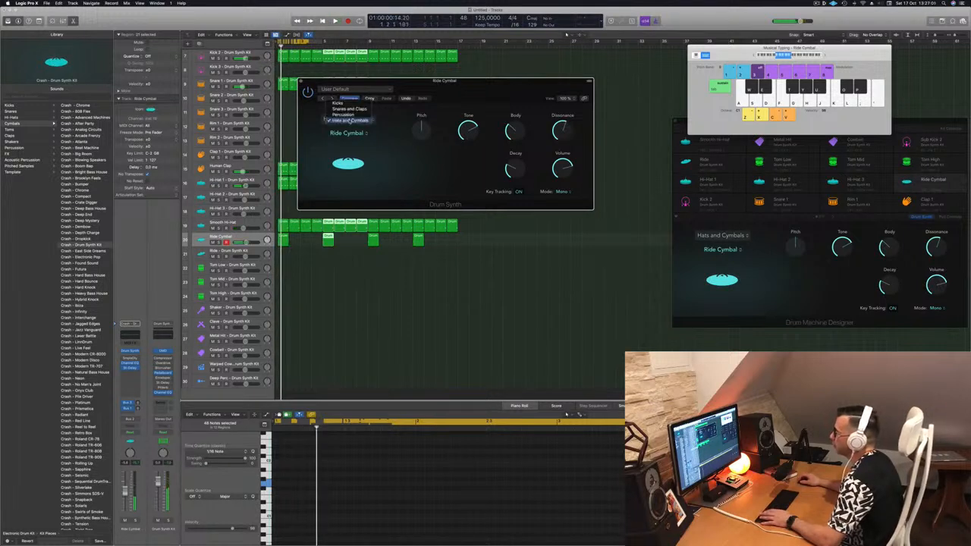
# Switch the crash Drum Synth model back to Crash Cymbal, stop playback, and move the plug-in window
pyautogui.click(372, 156)
pyautogui.click(354, 135)
pyautogui.click(349, 129)
pyautogui.press('space')
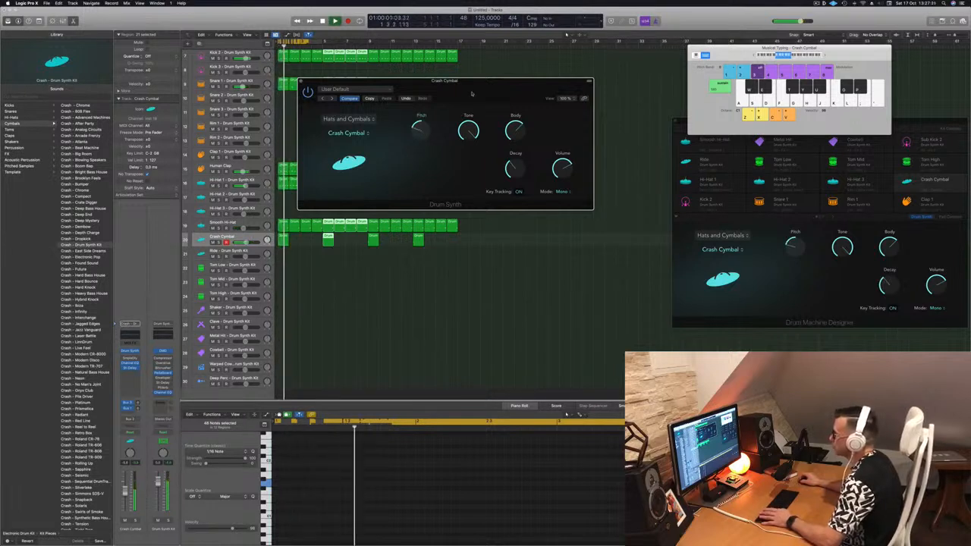
pyautogui.moveTo(472, 94); pyautogui.dragTo(485, 93)
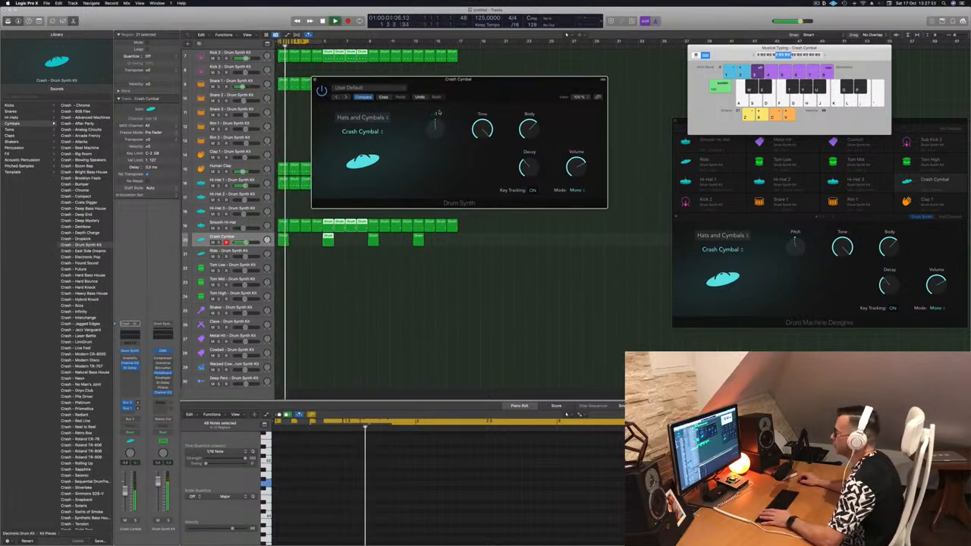
# Close the crash Drum Synth window and play back the beat from the start
pyautogui.moveTo(487, 88); pyautogui.dragTo(580, 88)
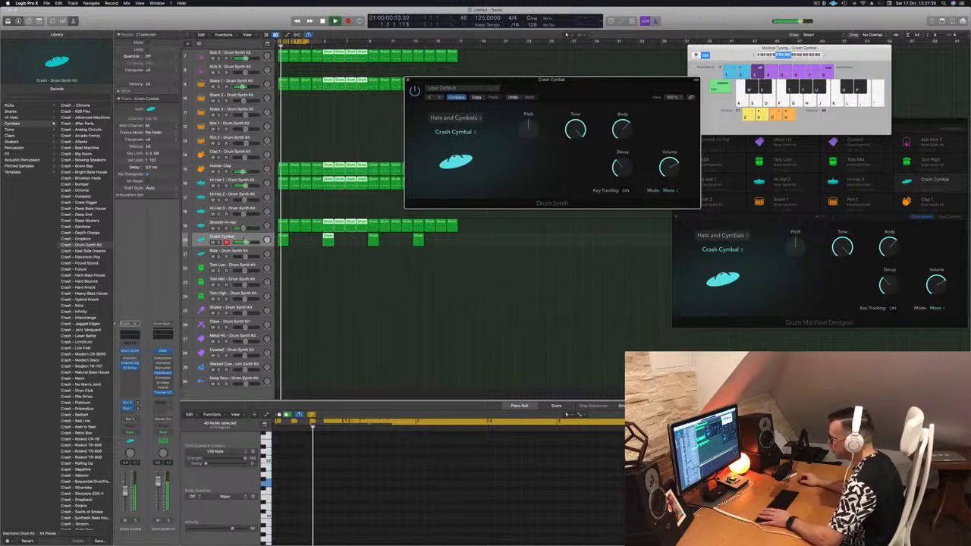
pyautogui.click(285, 239)
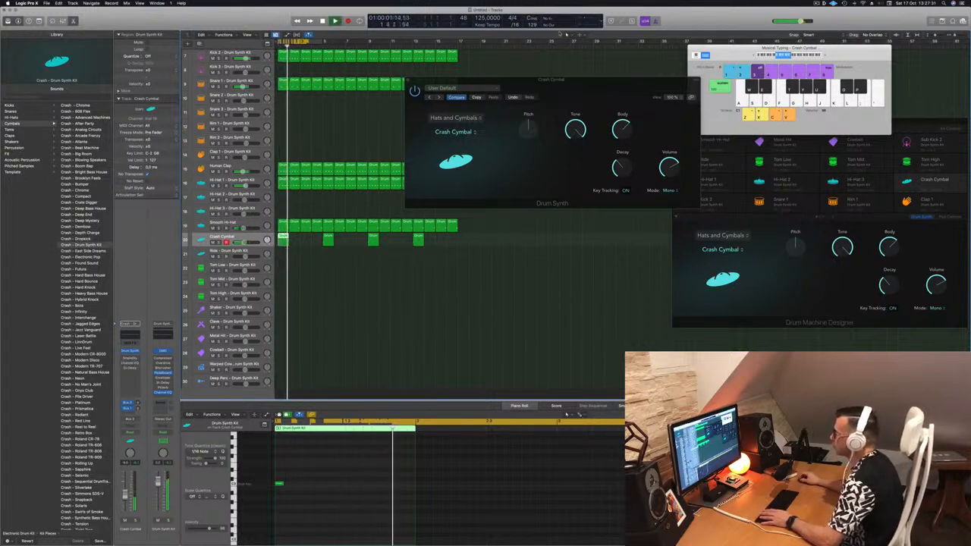
pyautogui.moveTo(577, 85); pyautogui.dragTo(556, 91)
pyautogui.click(388, 87)
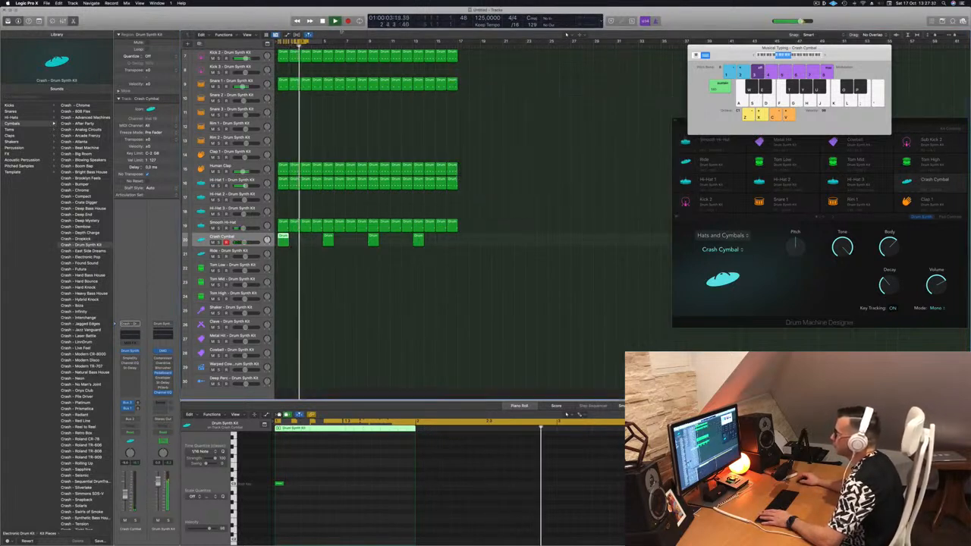
pyautogui.moveTo(323, 41); pyautogui.dragTo(459, 73)
pyautogui.press('space')
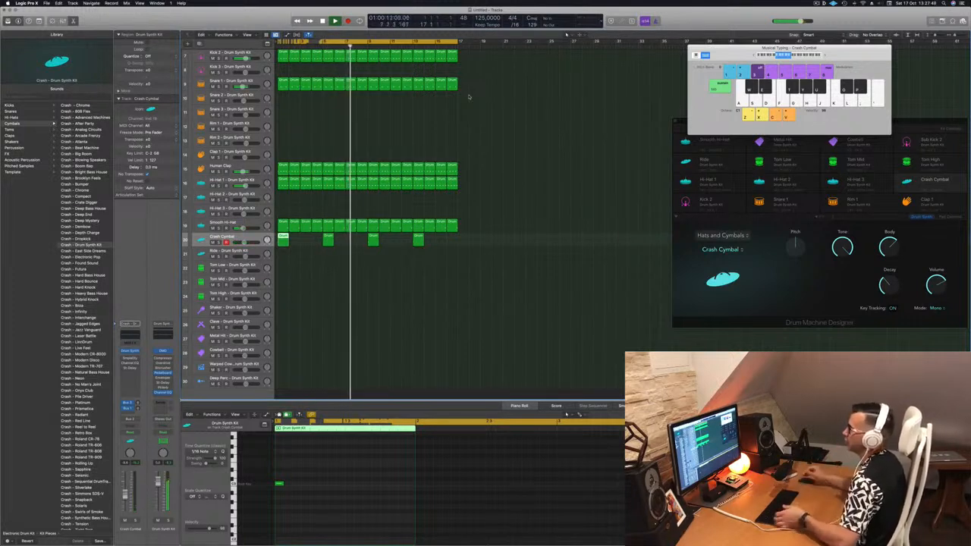
# Copy the first Hi-Hat 1 region onto the Ride track and play it
pyautogui.scroll(1, 413, 140)
pyautogui.scroll(5, 413, 140)
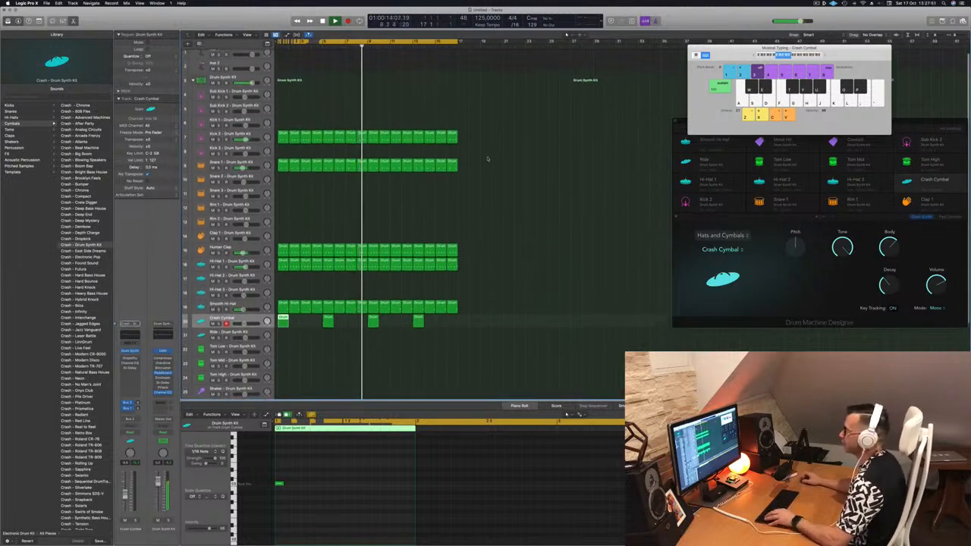
pyautogui.click(503, 217)
pyautogui.click(256, 322)
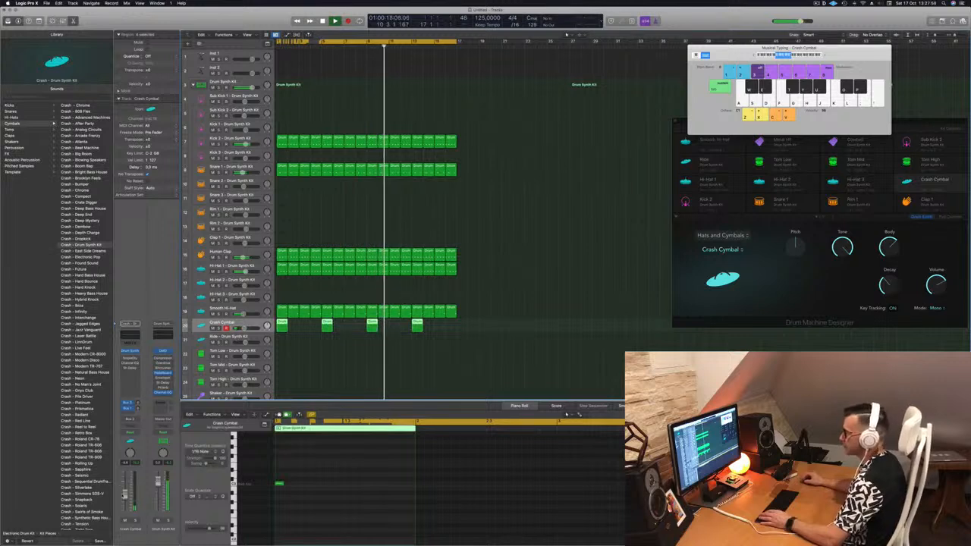
pyautogui.scroll(-5, 541, 251)
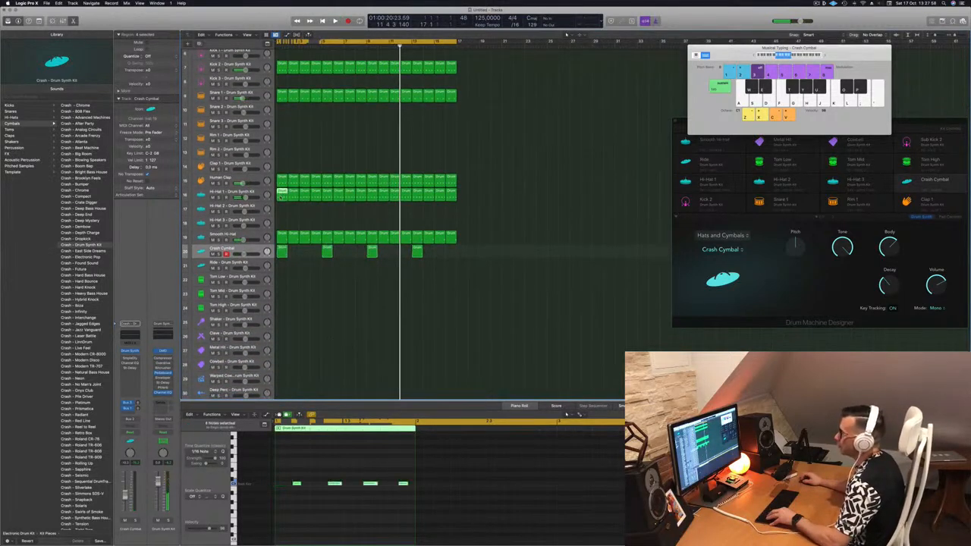
pyautogui.moveTo(281, 198); pyautogui.dragTo(280, 268)
pyautogui.press('space')
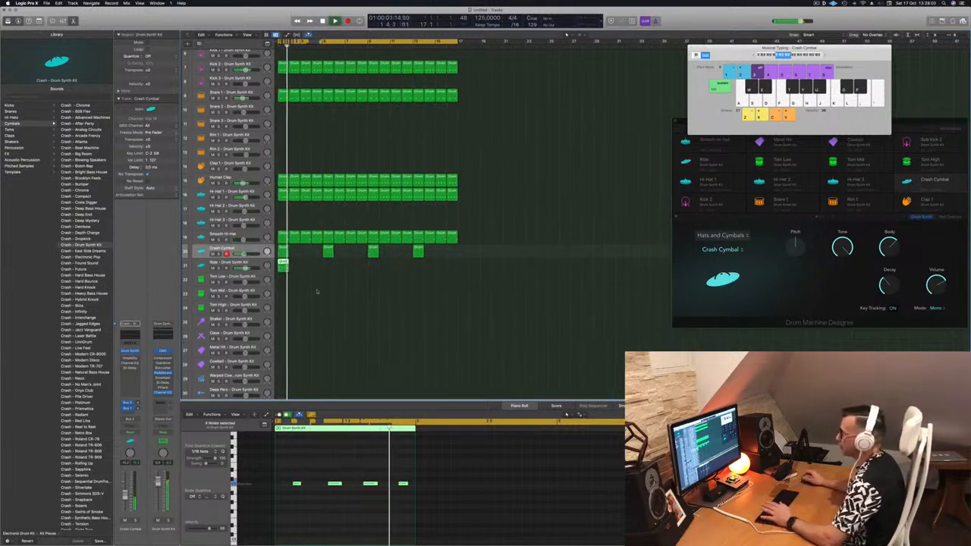
# Open the Ride track's Drum Synth plug-in and switch its model to Ride Cymbal
pyautogui.click(293, 475)
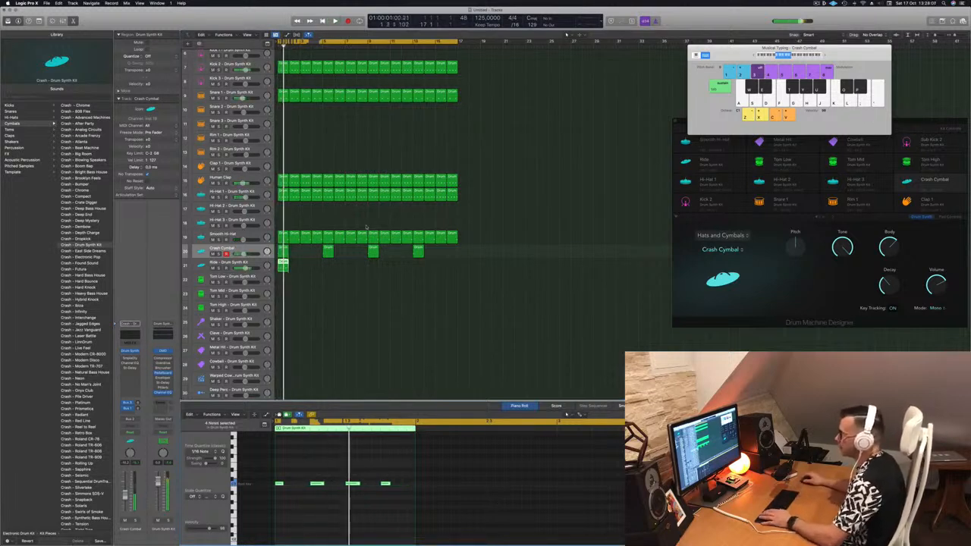
pyautogui.click(224, 262)
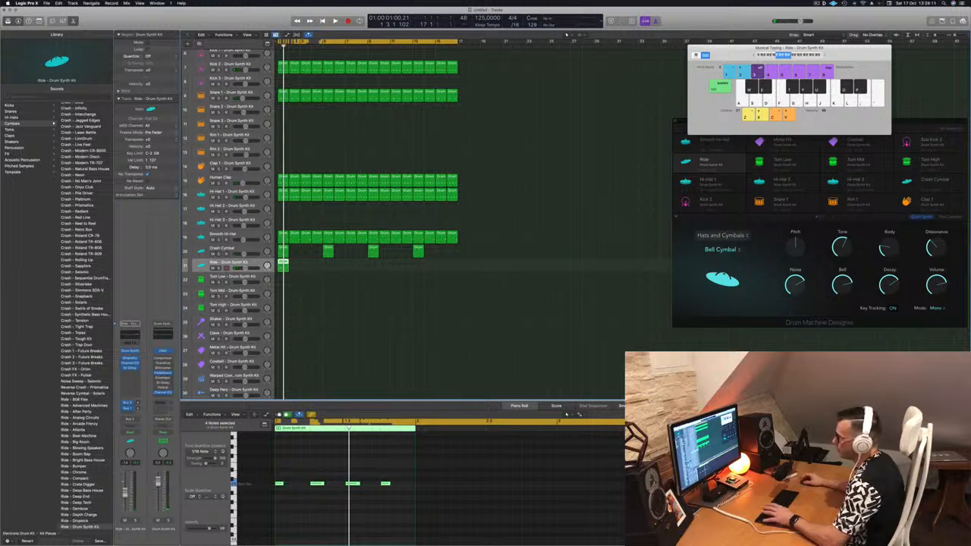
pyautogui.click(129, 350)
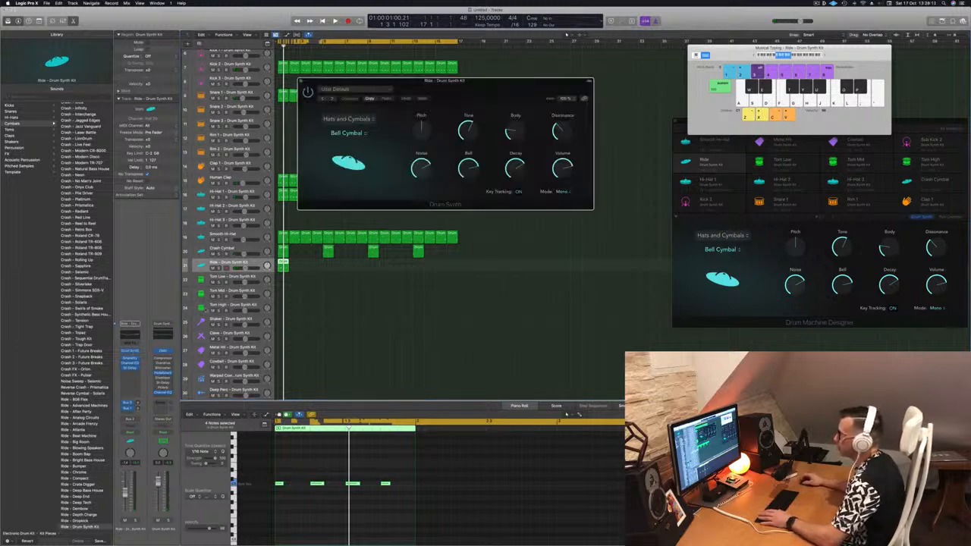
pyautogui.click(346, 133)
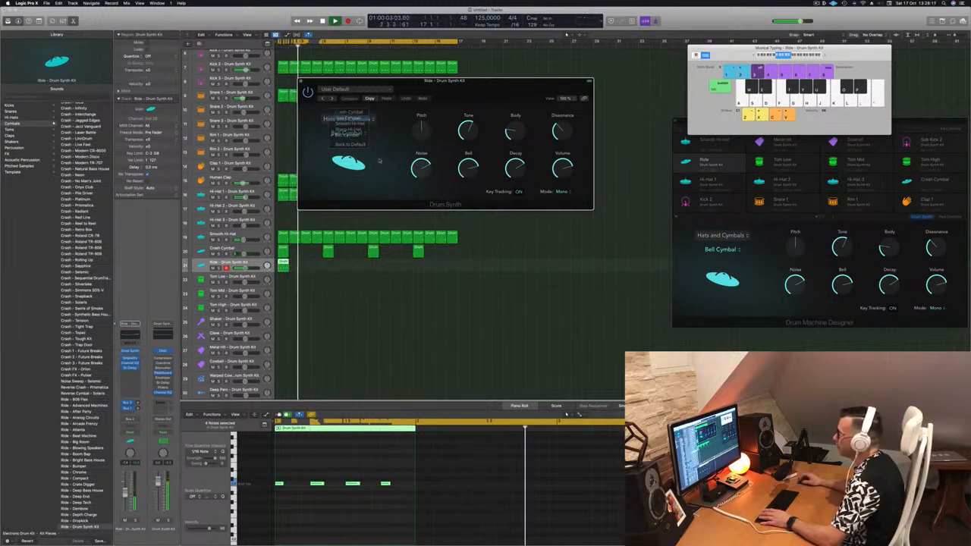
pyautogui.click(348, 118)
# Lower the Ride Cymbal's Tone in the Drum Synth plug-in
pyautogui.moveTo(451, 80); pyautogui.dragTo(524, 81)
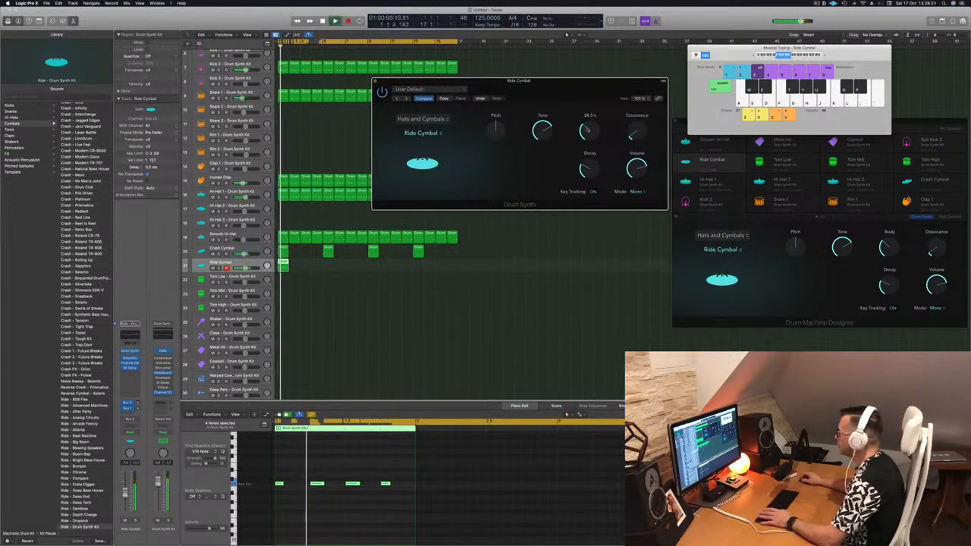
pyautogui.moveTo(546, 129); pyautogui.dragTo(591, 168)
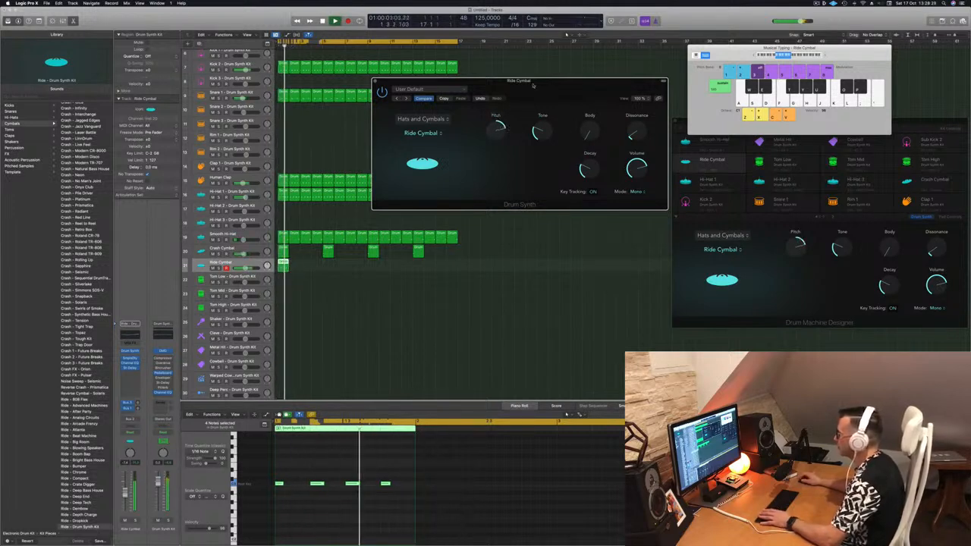
pyautogui.moveTo(529, 85); pyautogui.dragTo(400, 98)
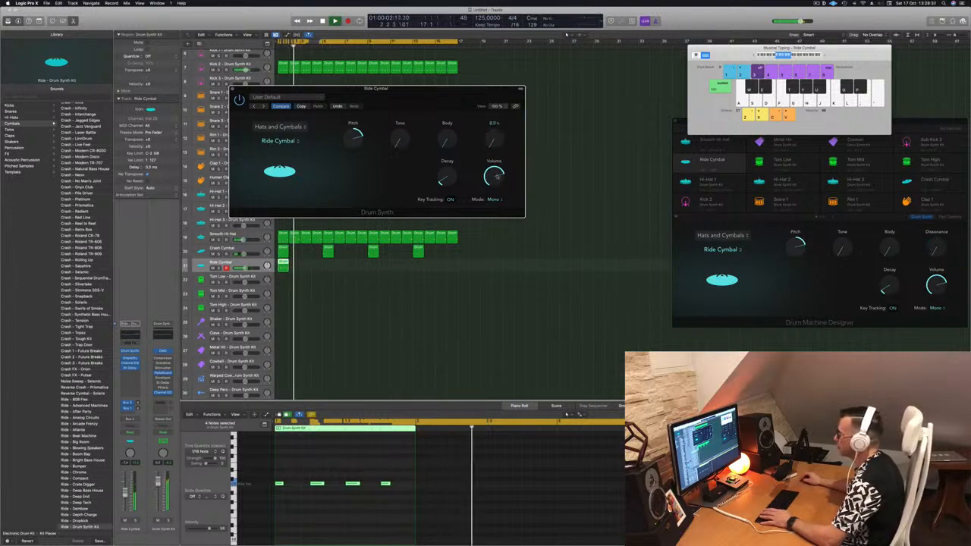
pyautogui.moveTo(390, 97); pyautogui.dragTo(639, 104)
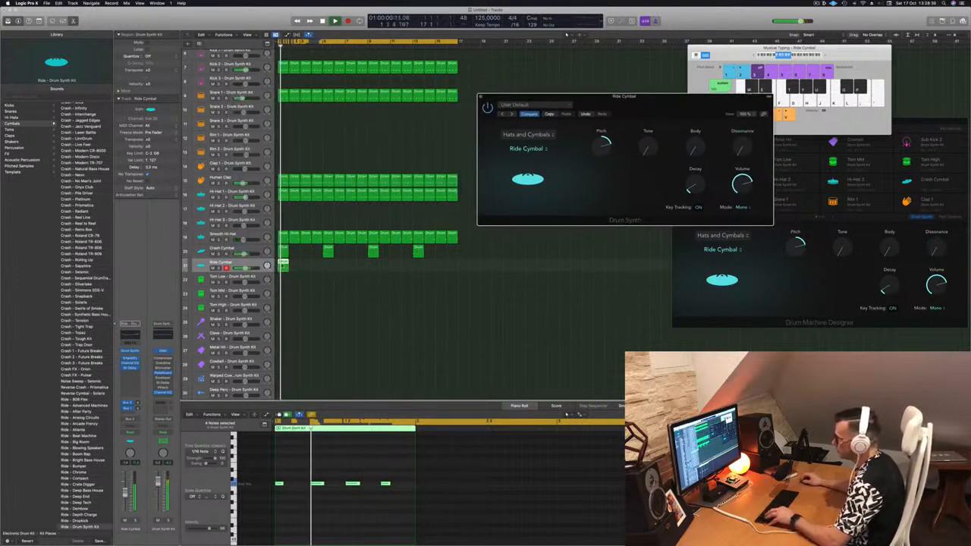
# Repeat the Ride region across the arrangement and play it back
pyautogui.moveTo(291, 271); pyautogui.dragTo(284, 263)
pyautogui.press('super+r')
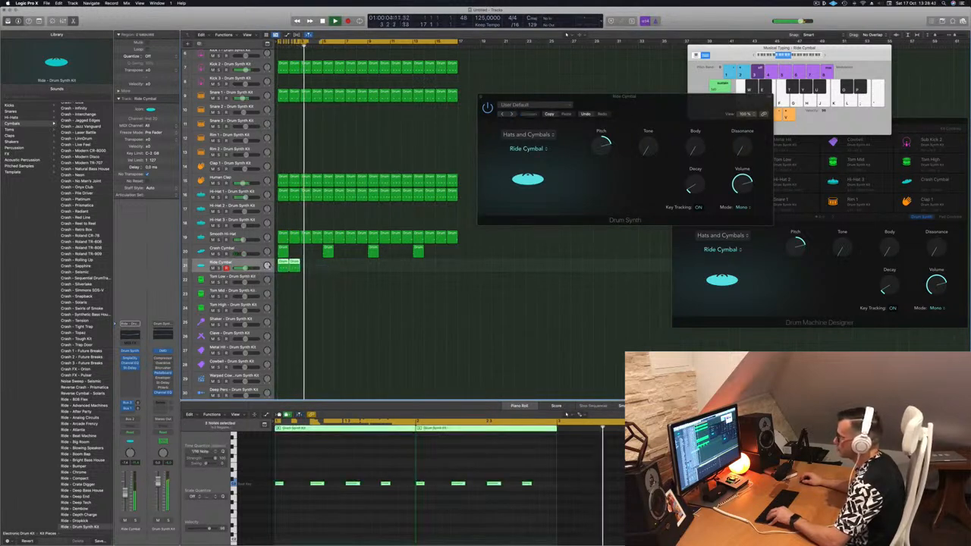
pyautogui.press('super+r')
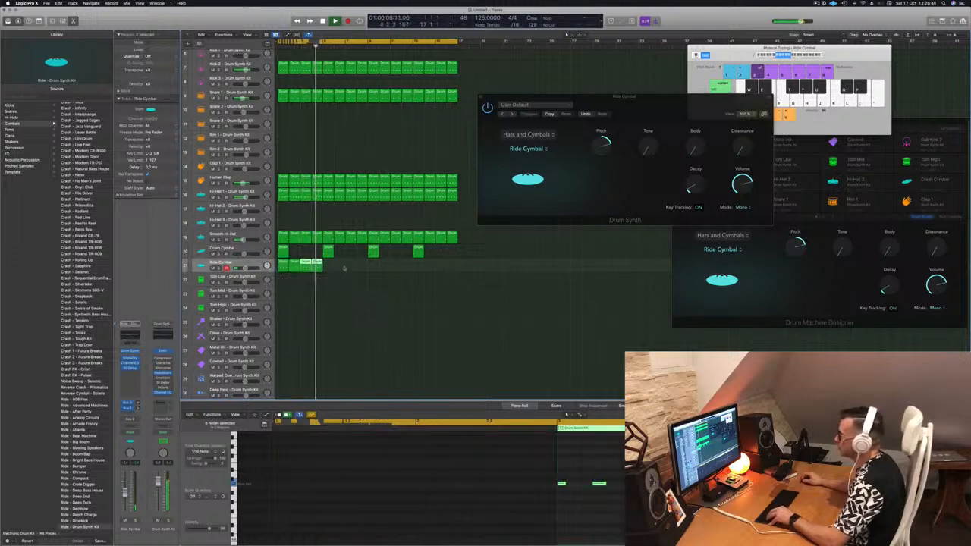
pyautogui.moveTo(318, 266); pyautogui.dragTo(374, 270)
pyautogui.press('space')
pyautogui.moveTo(659, 101); pyautogui.dragTo(481, 127)
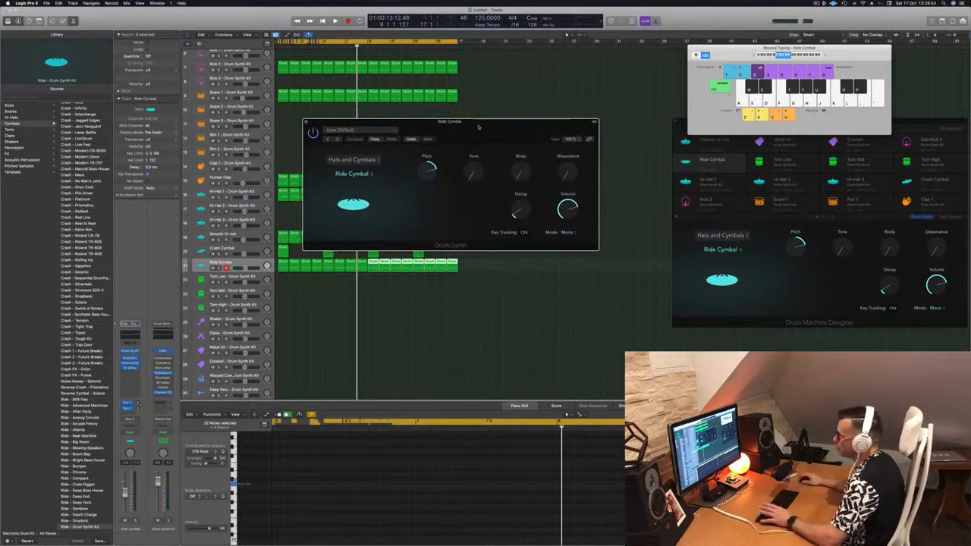
pyautogui.press('space')
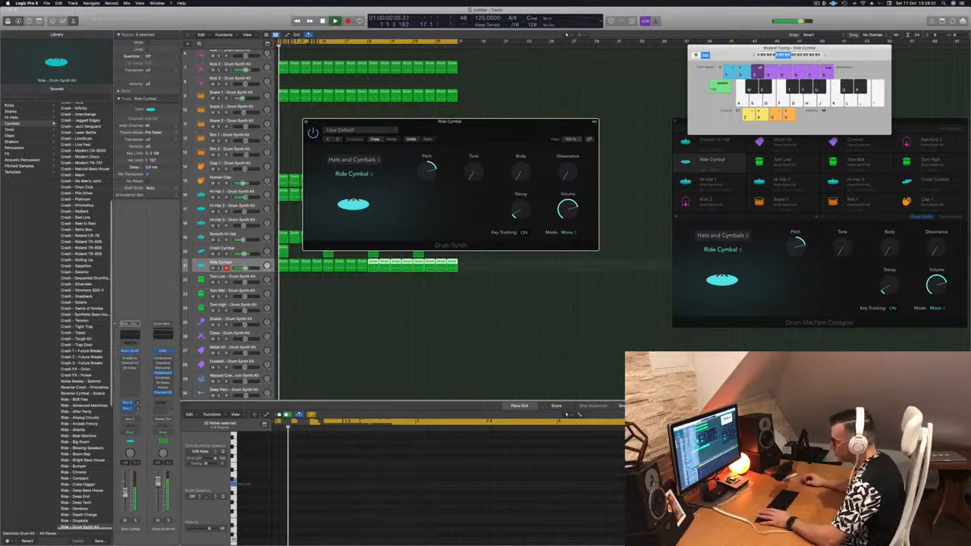
# Lower the Ride Cymbal's Pitch and select all Ride regions
pyautogui.click(445, 172)
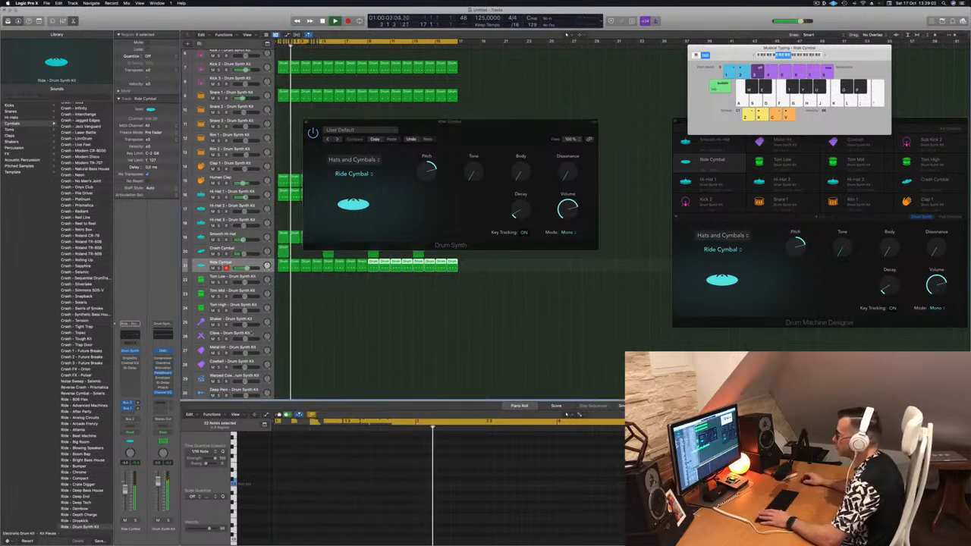
pyautogui.moveTo(429, 170); pyautogui.dragTo(421, 194)
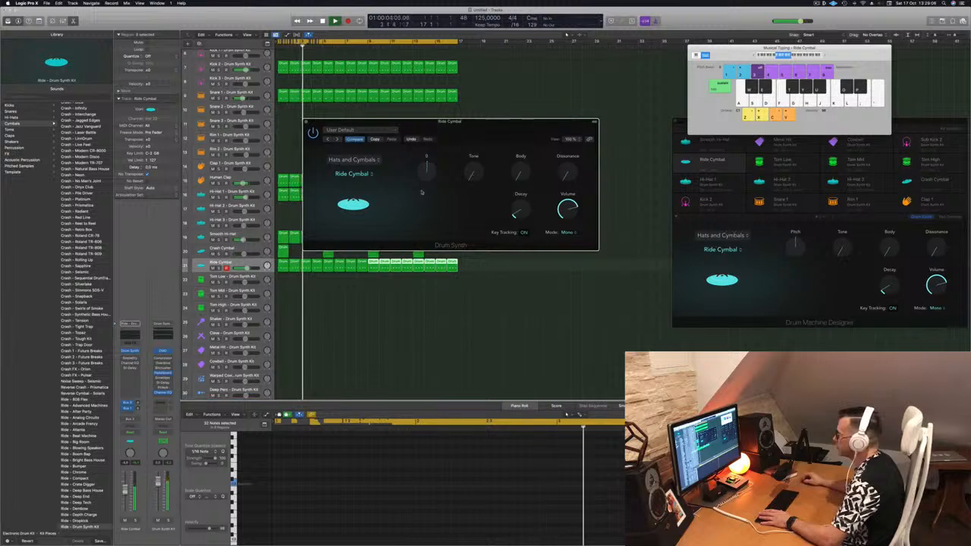
pyautogui.moveTo(455, 122); pyautogui.dragTo(772, 123)
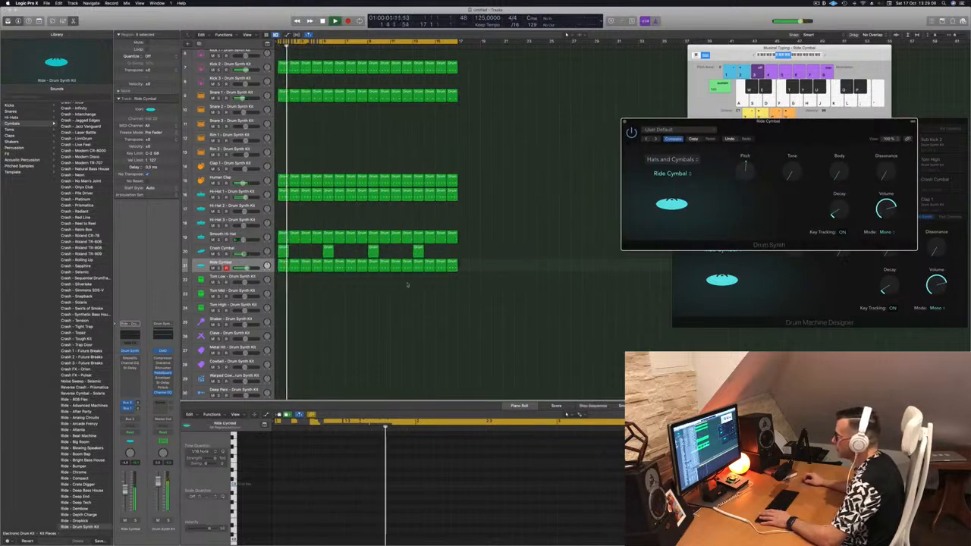
pyautogui.moveTo(279, 279); pyautogui.dragTo(500, 266)
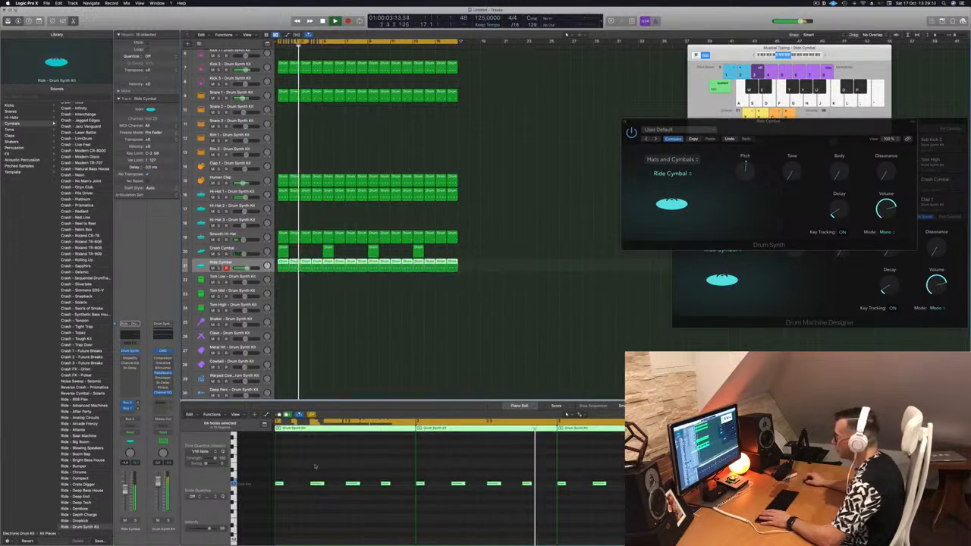
pyautogui.moveTo(652, 121); pyautogui.dragTo(392, 133)
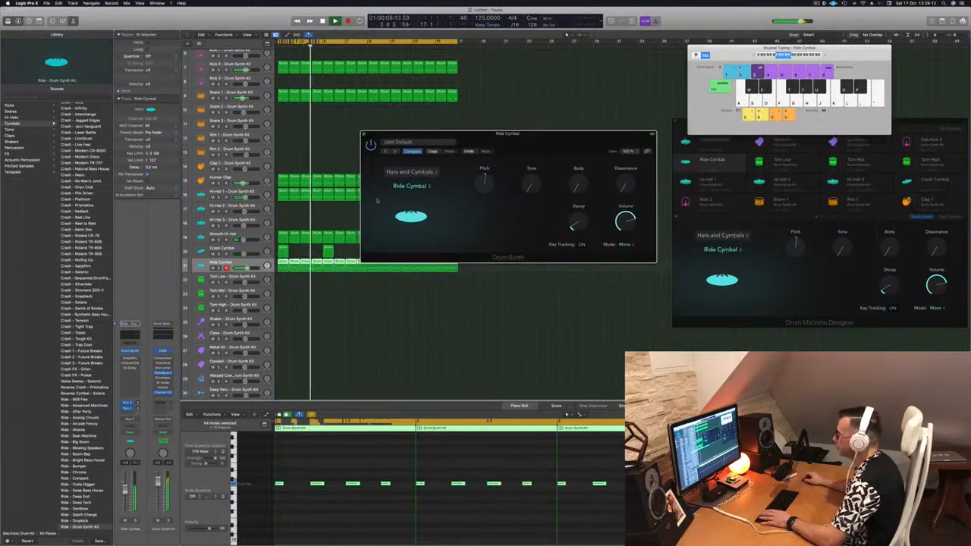
# Try the Bell Cymbal model and reset the Drum Synth to its default Ride Cymbal sound
pyautogui.click(410, 186)
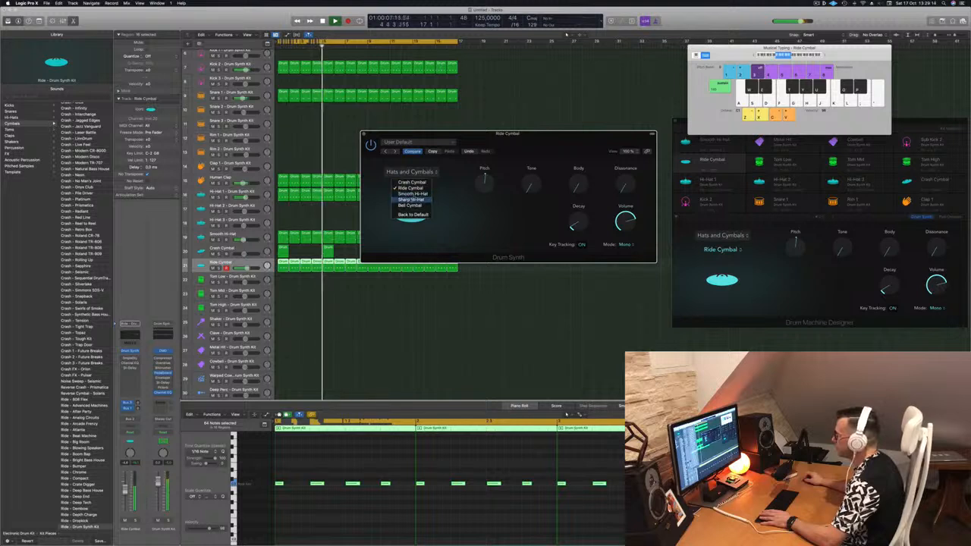
pyautogui.click(410, 205)
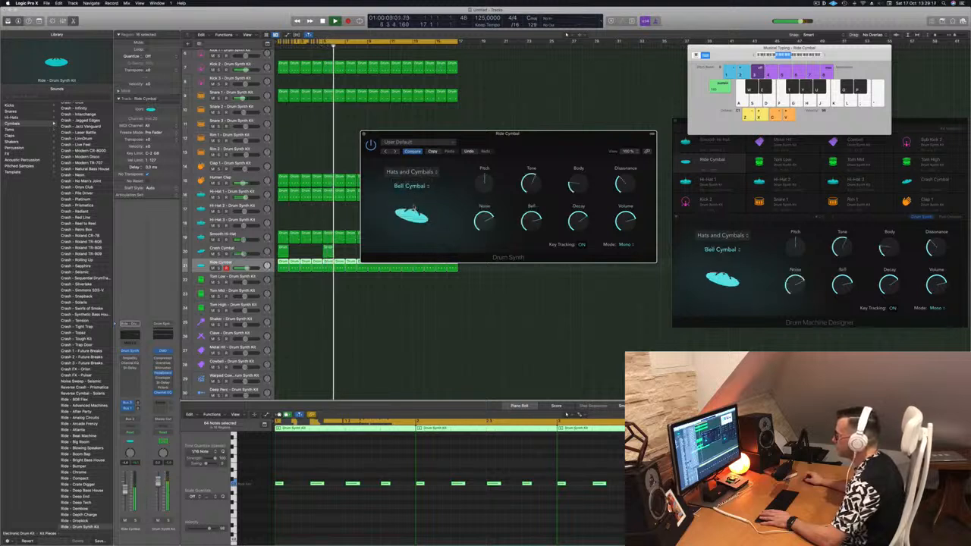
pyautogui.click(421, 193)
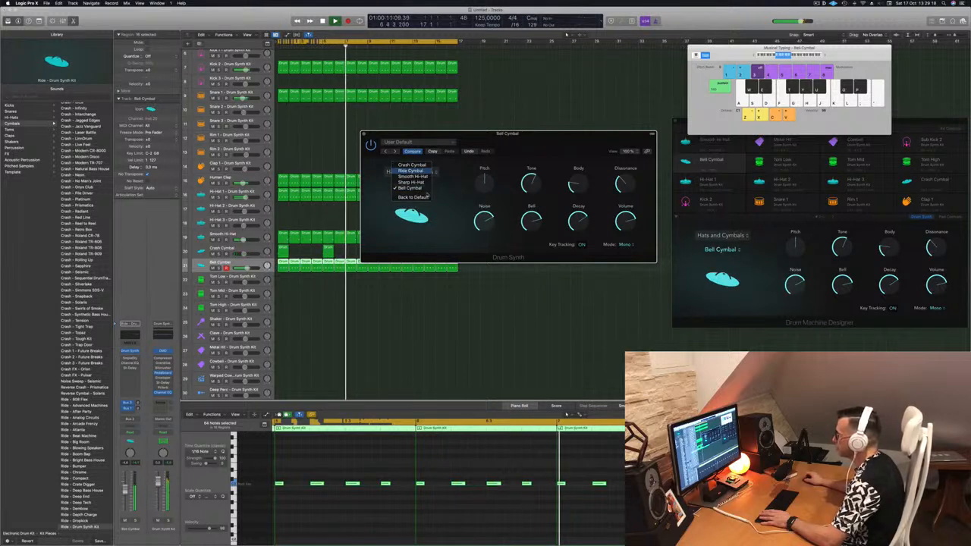
pyautogui.click(428, 196)
# Shape the ride by adjusting Tone, raising Body to about 34% and Dissonance to about 25.5%, and tweaking Decay
pyautogui.moveTo(483, 183)
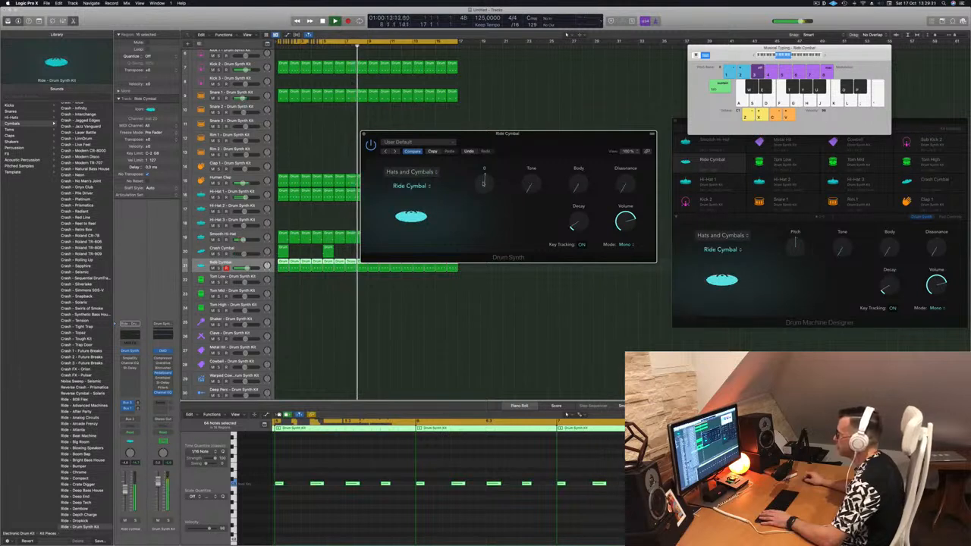
pyautogui.moveTo(533, 184); pyautogui.dragTo(548, 132)
pyautogui.moveTo(578, 184); pyautogui.dragTo(578, 159)
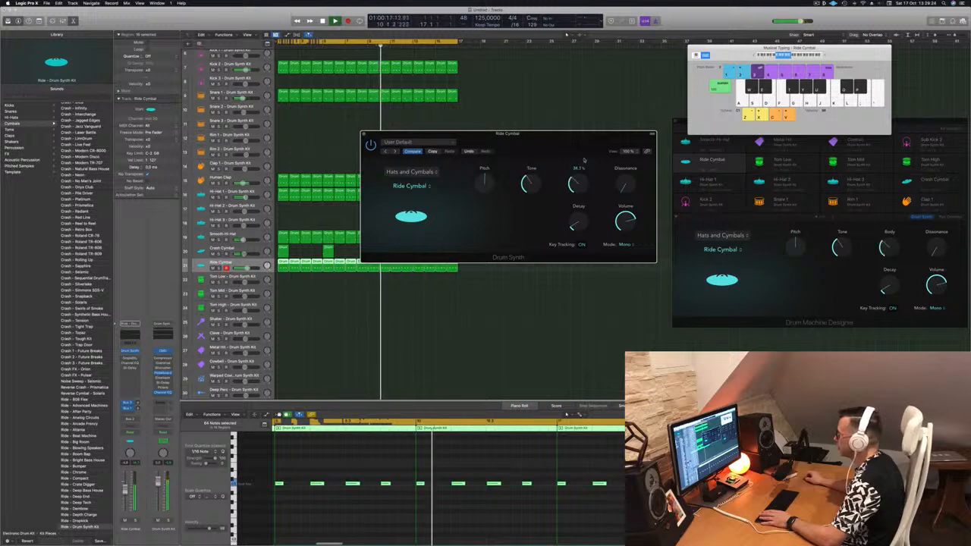
pyautogui.moveTo(530, 183); pyautogui.dragTo(530, 206)
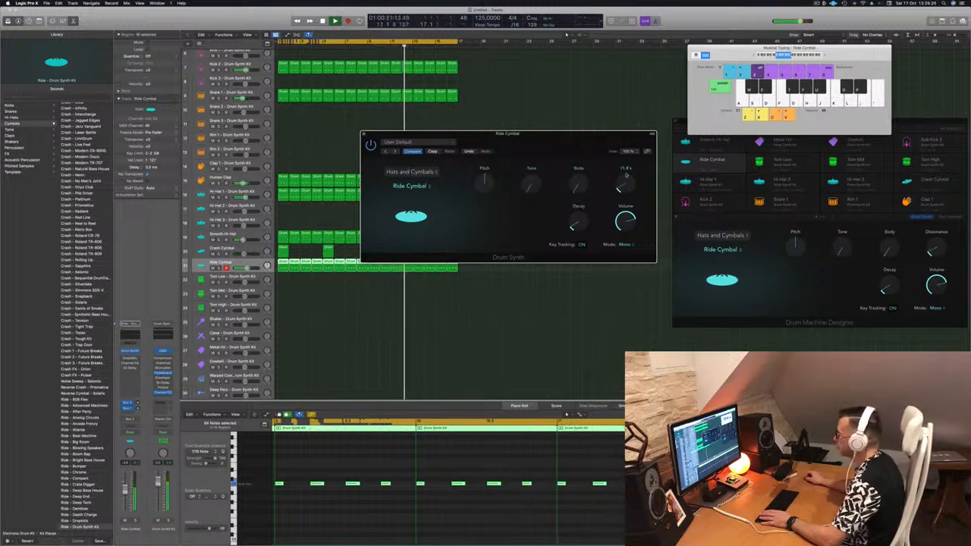
pyautogui.moveTo(630, 97); pyautogui.dragTo(632, 170)
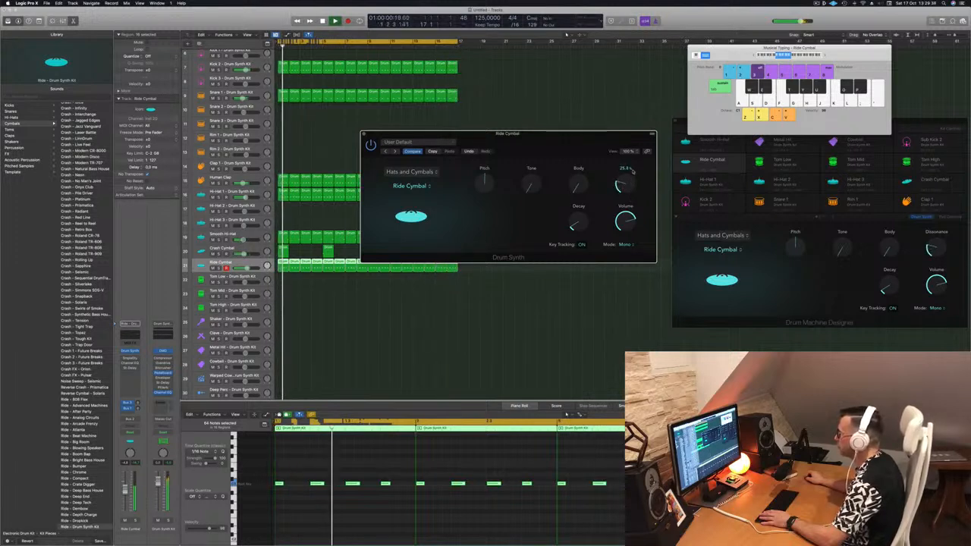
pyautogui.moveTo(575, 235); pyautogui.dragTo(574, 224)
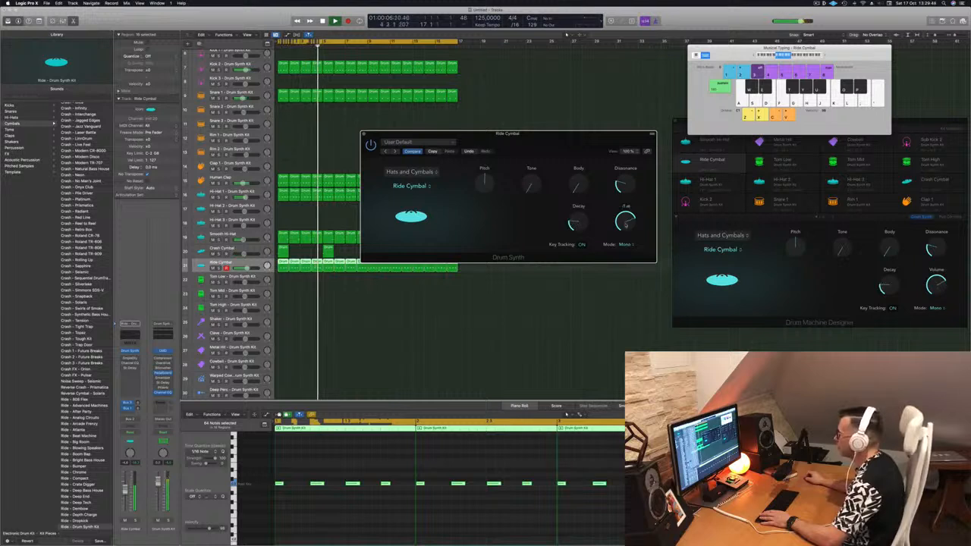
# Close the ride Drum Synth window and stop playback
pyautogui.moveTo(366, 133); pyautogui.dragTo(484, 129)
pyautogui.click(486, 138)
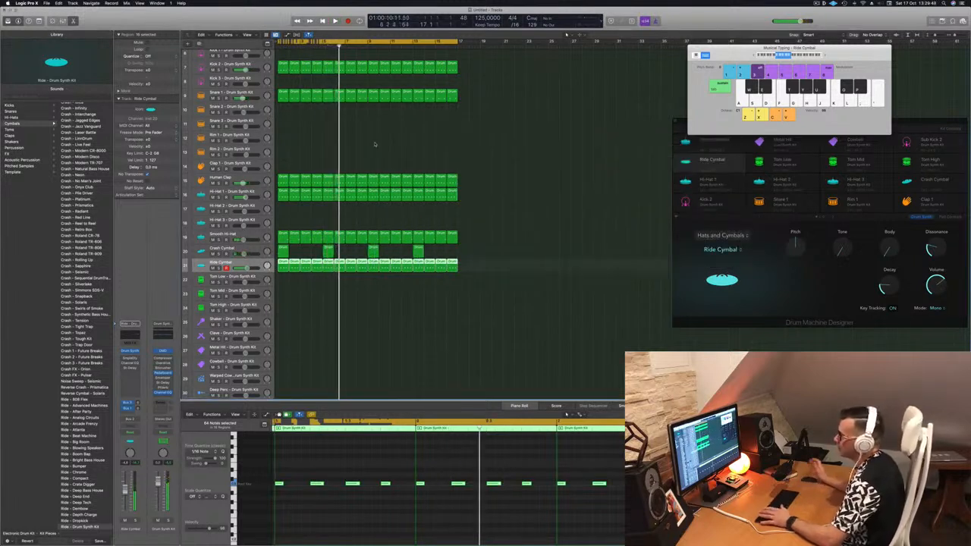
pyautogui.press('space')
pyautogui.click(321, 332)
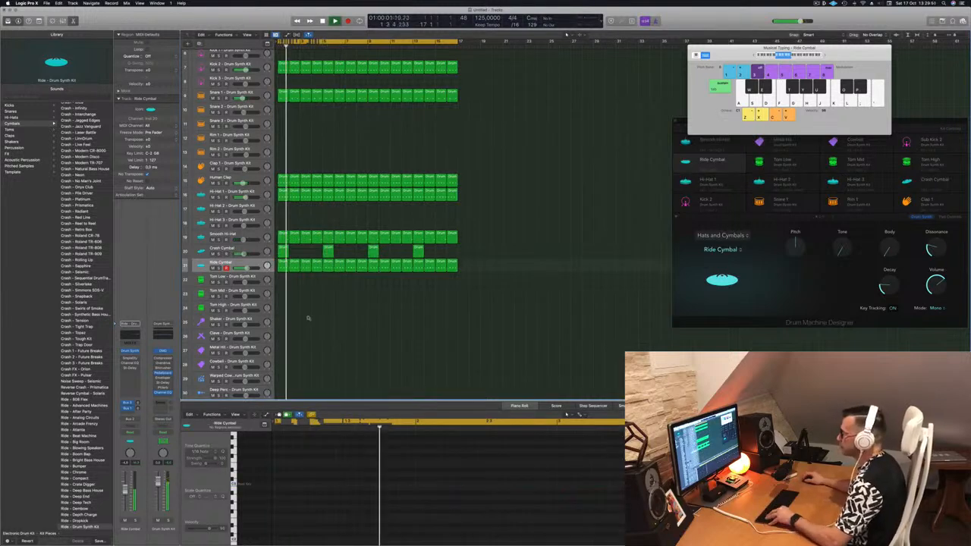
# Create a one-bar region on the Tom Low track with one tom note, and nudge the note two steps later
pyautogui.scroll(-2, 313, 319)
pyautogui.scroll(-3, 312, 318)
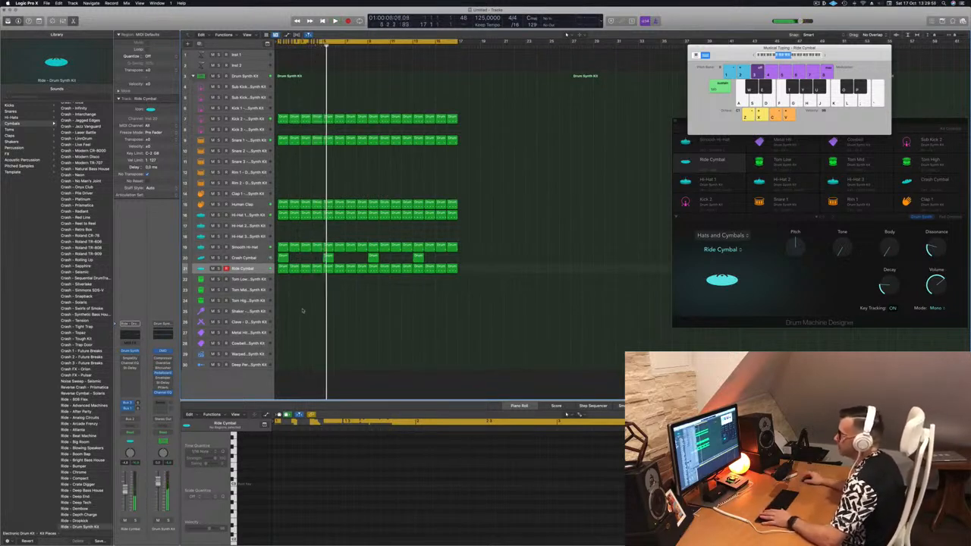
pyautogui.click(279, 269)
pyautogui.moveTo(279, 269); pyautogui.dragTo(280, 283)
pyautogui.moveTo(279, 473); pyautogui.dragTo(423, 503)
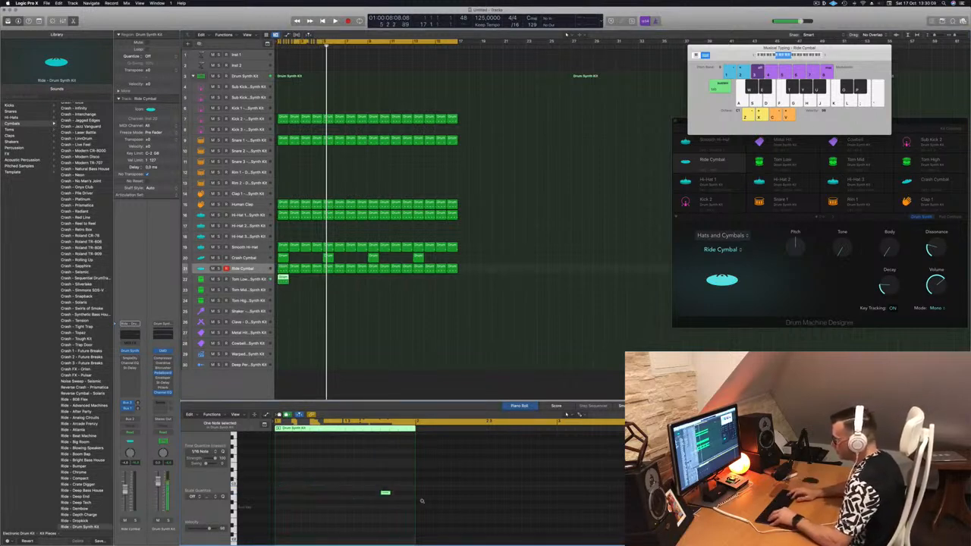
pyautogui.press('space')
pyautogui.press('space')
pyautogui.press('space')
pyautogui.hotkey('alt', 'Right')
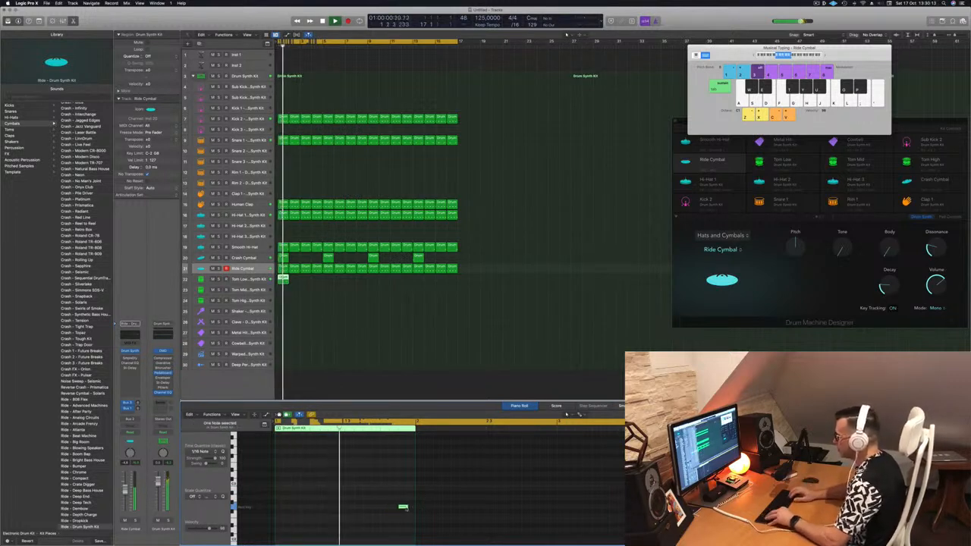
pyautogui.hotkey('alt', 'Right')
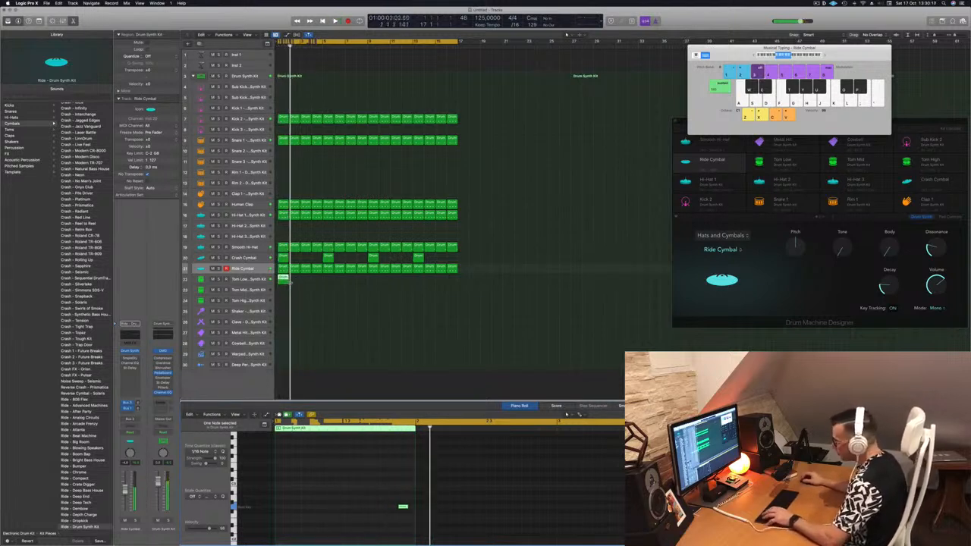
# Loop the Tom Low region across the arrangement and play it back
pyautogui.moveTo(283, 279); pyautogui.dragTo(374, 286)
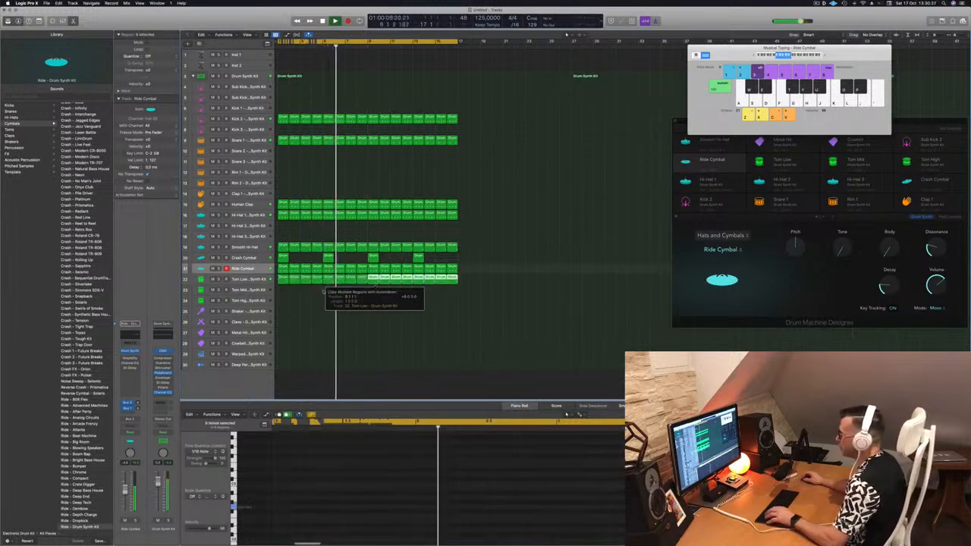
pyautogui.press('space')
pyautogui.press('space')
pyautogui.press('Down')
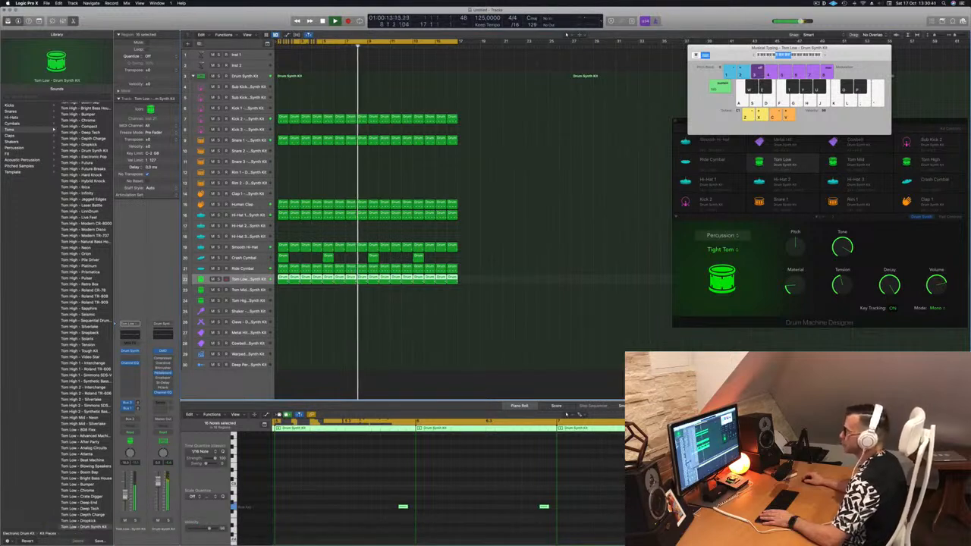
# Create a one-bar region on the Tom Mid track containing two tom notes and play it
pyautogui.click(585, 215)
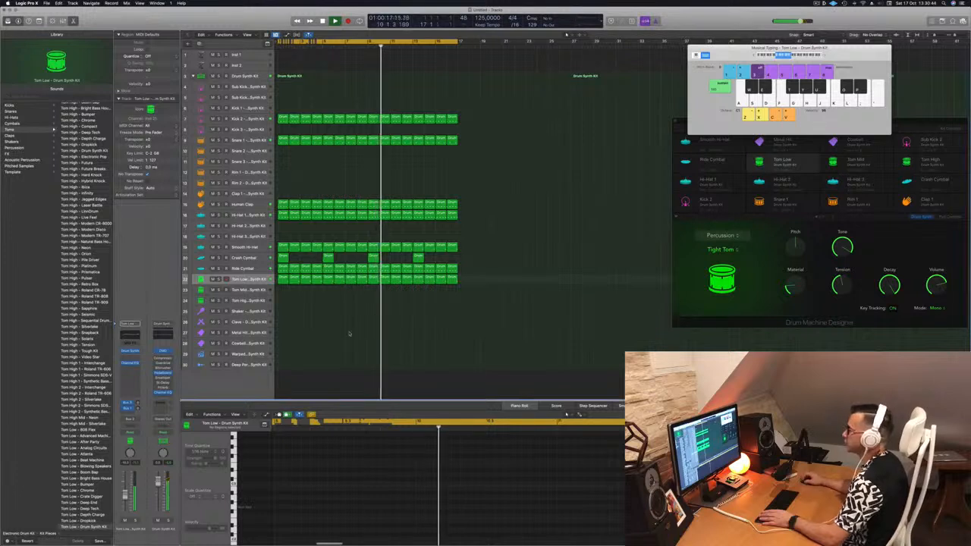
pyautogui.click(782, 142)
pyautogui.moveTo(287, 282); pyautogui.dragTo(283, 292)
pyautogui.moveTo(345, 463); pyautogui.dragTo(430, 538)
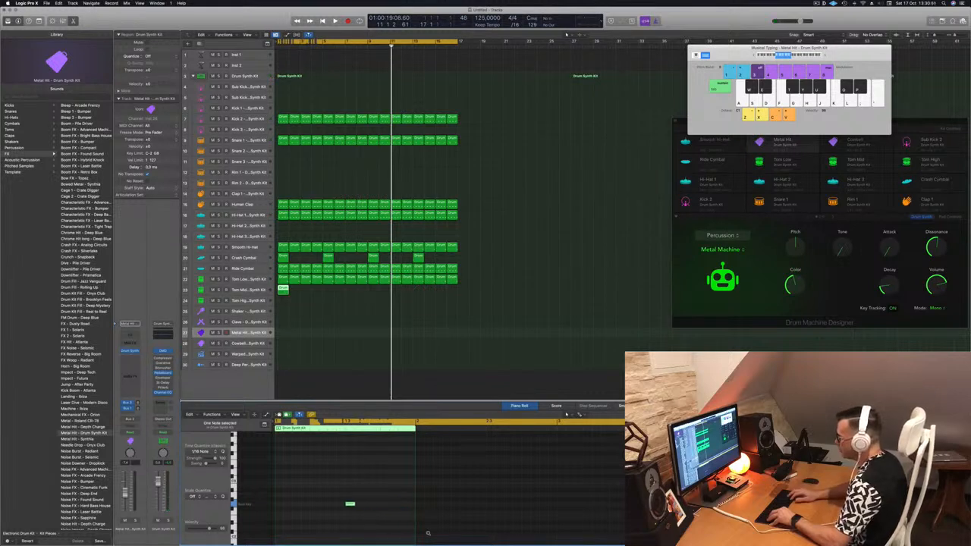
pyautogui.moveTo(365, 483); pyautogui.dragTo(350, 505)
pyautogui.press('Return')
pyautogui.press('space')
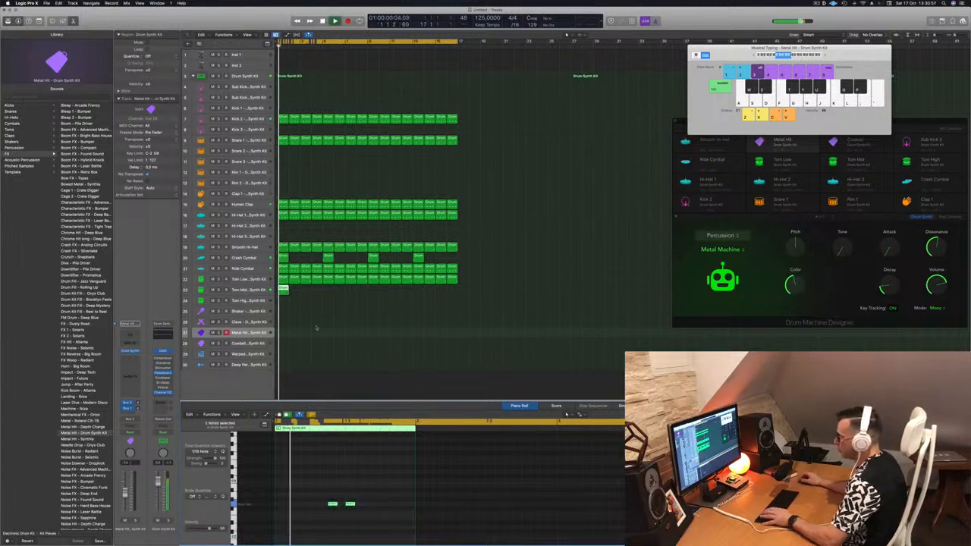
# Audition the Tom Mid and Tom Low parts by soloing and unsoloing their tracks
pyautogui.click(282, 290)
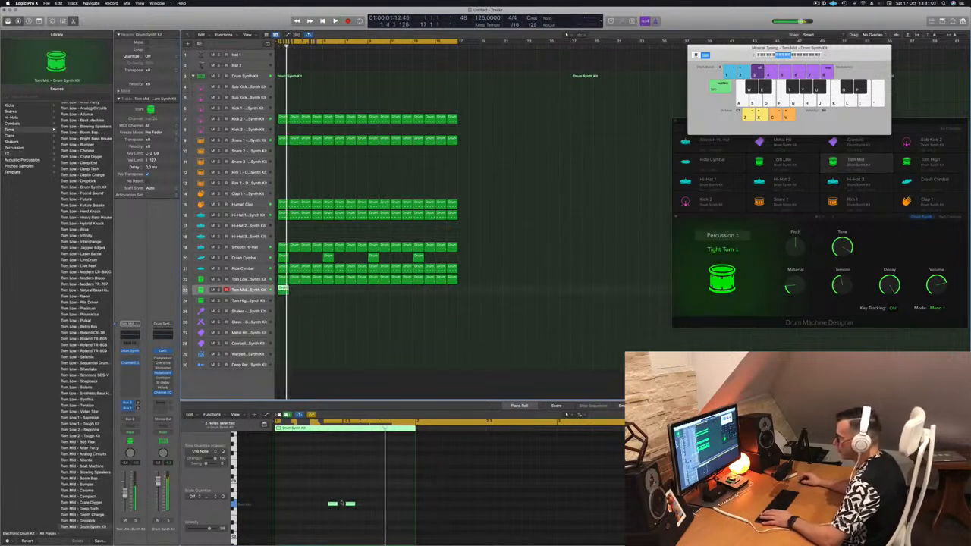
pyautogui.press('space')
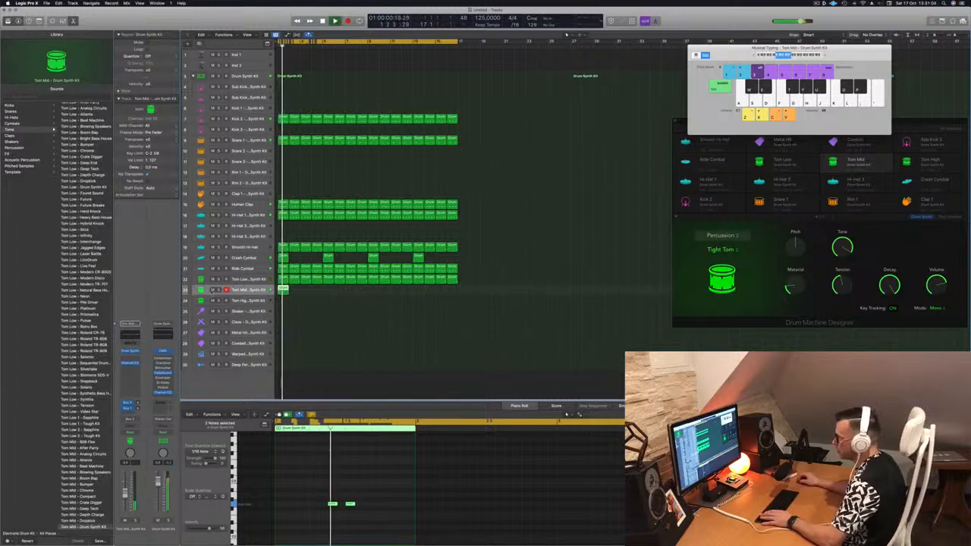
pyautogui.click(219, 290)
pyautogui.click(219, 291)
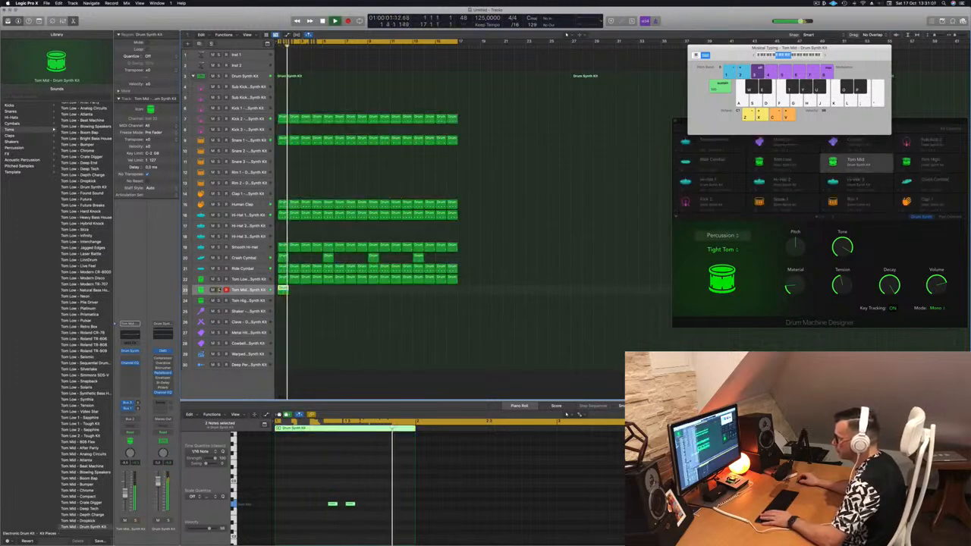
pyautogui.click(218, 280)
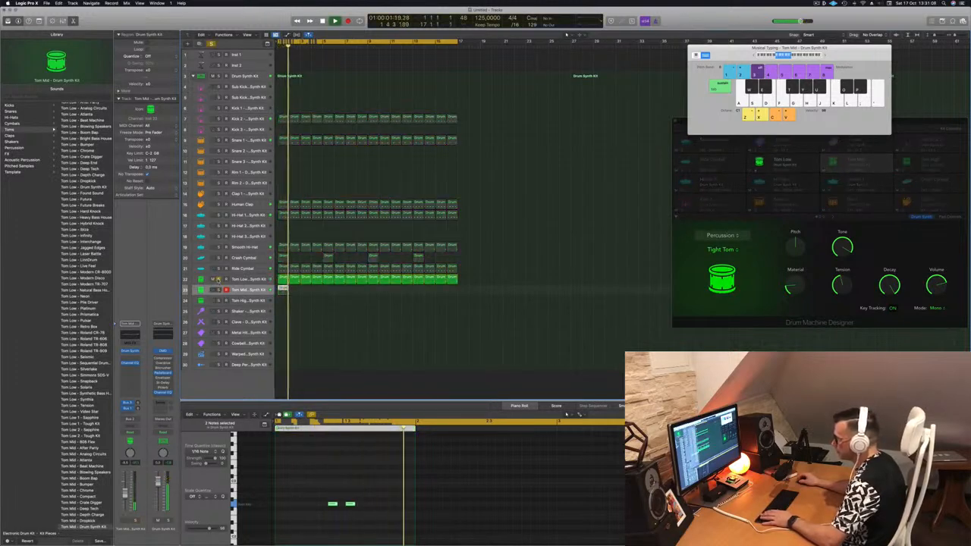
pyautogui.click(219, 280)
pyautogui.press('s')
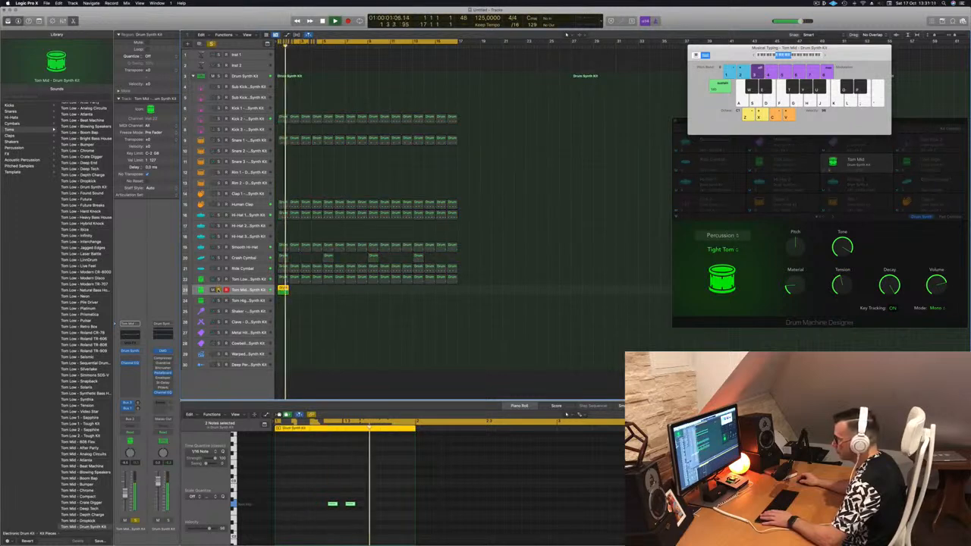
pyautogui.click(218, 289)
pyautogui.click(219, 279)
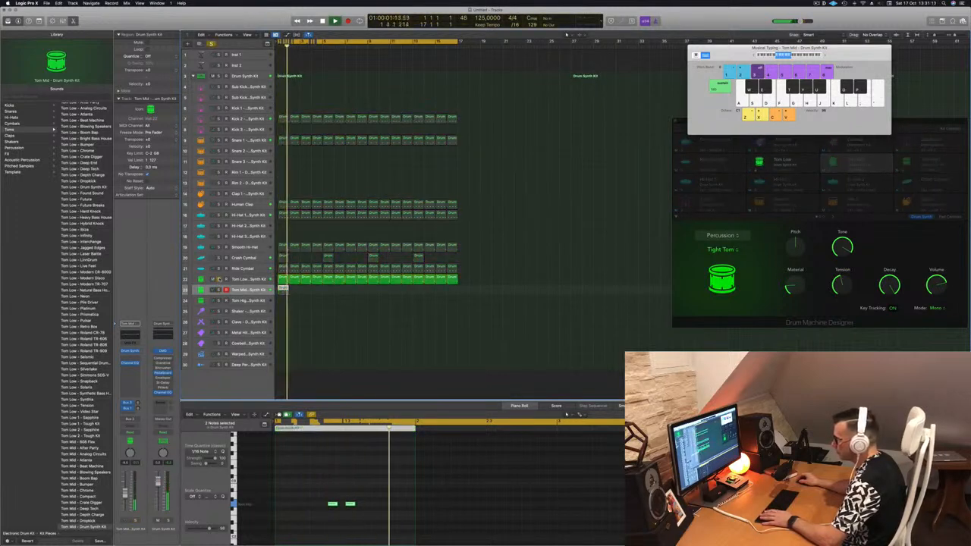
pyautogui.press('s')
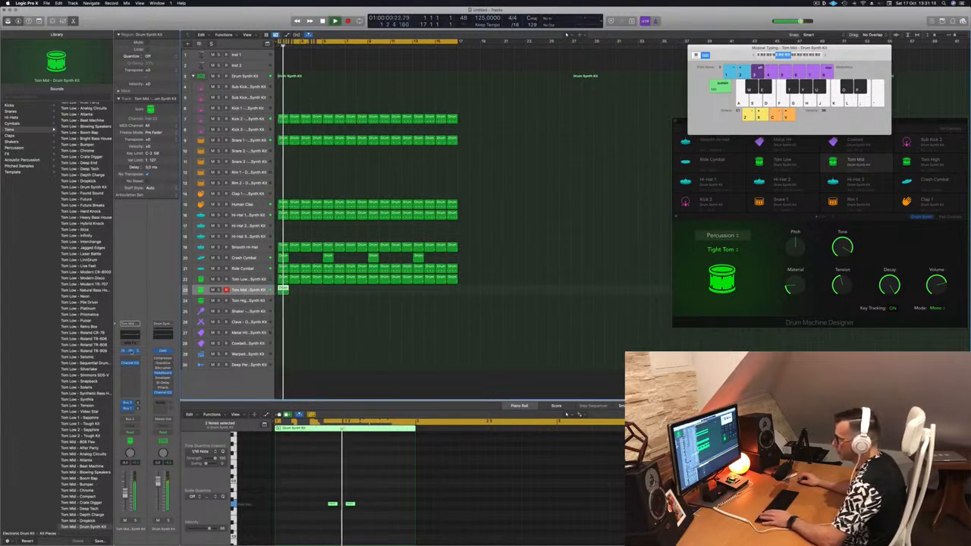
# Switch the Tom Mid Drum Synth model to Deep Tom and loop its region across the arrangement
pyautogui.click(131, 351)
pyautogui.moveTo(494, 89); pyautogui.dragTo(591, 133)
pyautogui.click(492, 176)
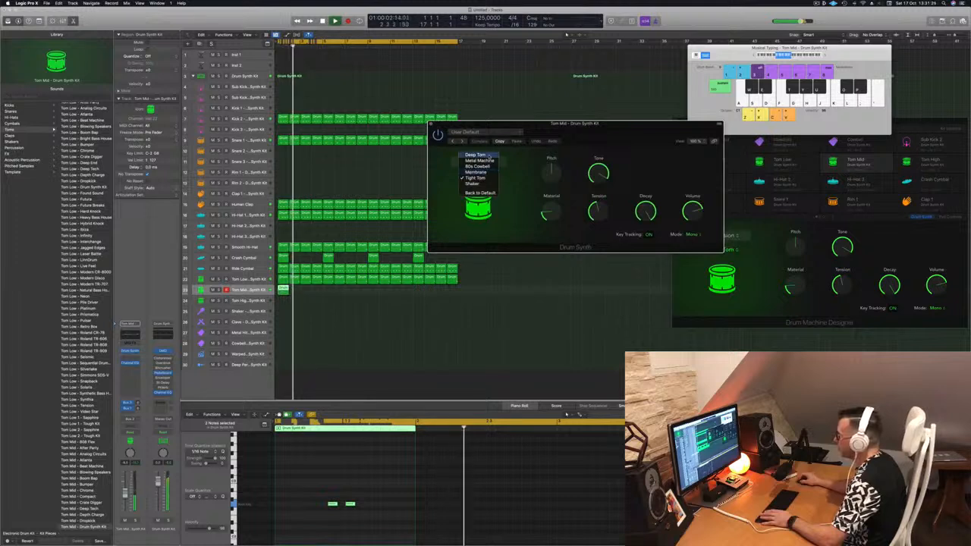
pyautogui.click(476, 155)
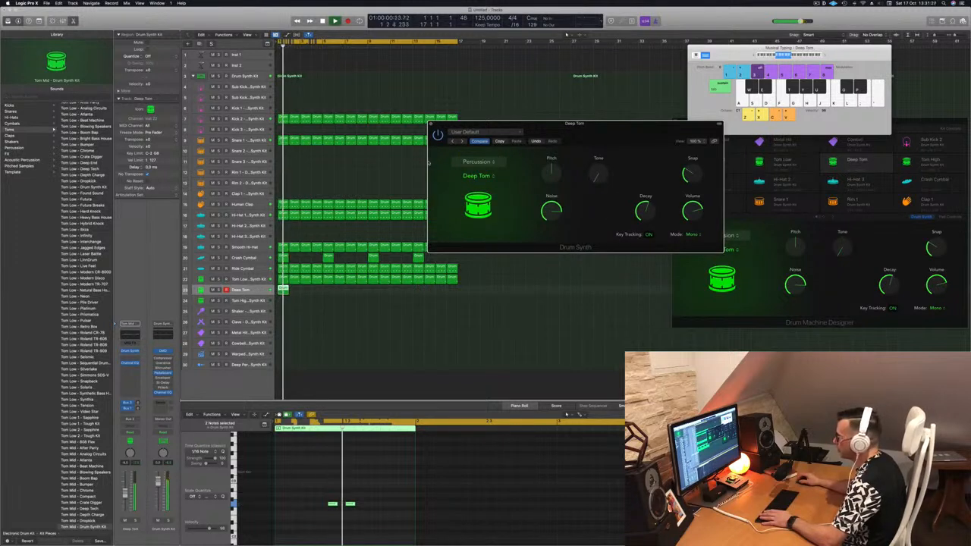
pyautogui.moveTo(616, 132); pyautogui.dragTo(541, 138)
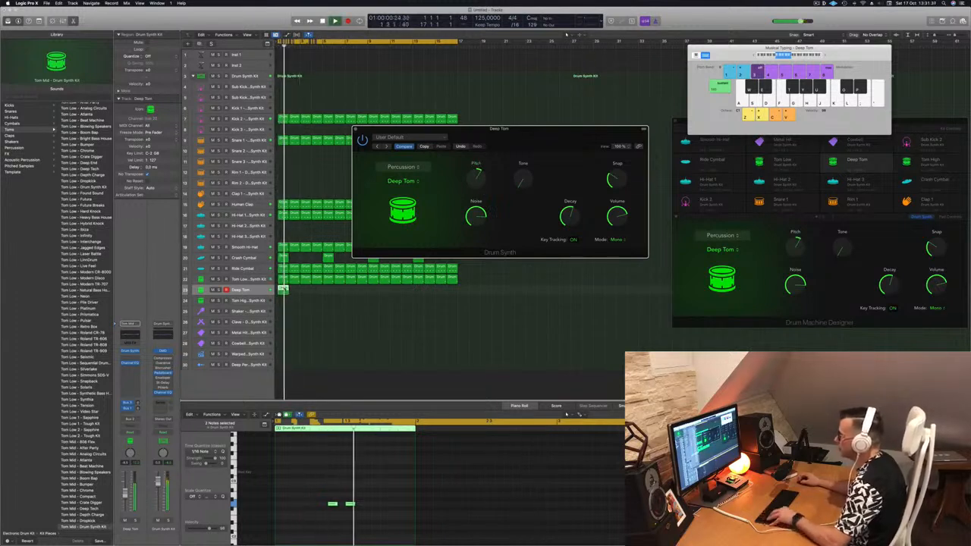
pyautogui.moveTo(297, 293); pyautogui.dragTo(380, 300)
pyautogui.click(324, 296)
# Set the Deep Tom's Tone to about 60.5% and close the Drum Synth window
pyautogui.moveTo(537, 141); pyautogui.dragTo(587, 172)
pyautogui.moveTo(522, 206); pyautogui.dragTo(566, 211)
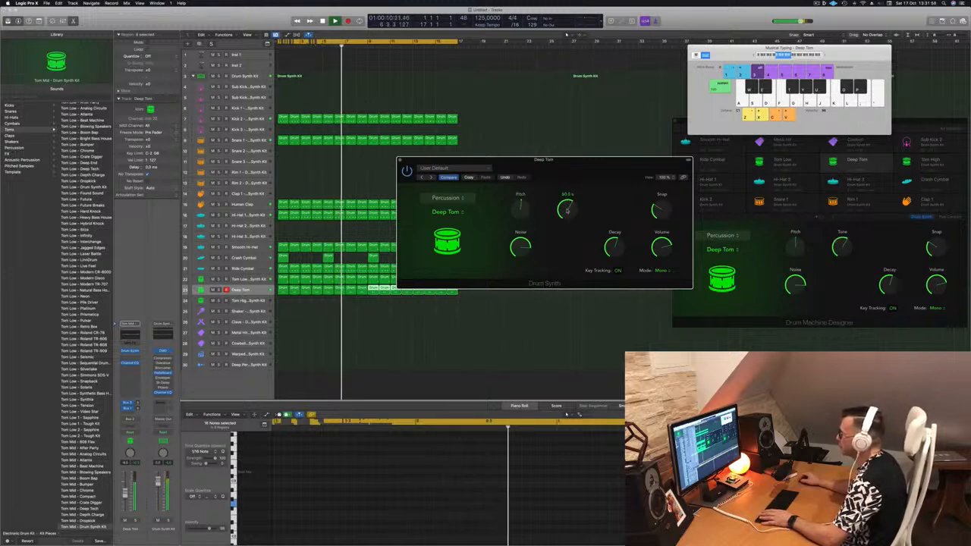
pyautogui.moveTo(580, 160); pyautogui.dragTo(587, 134)
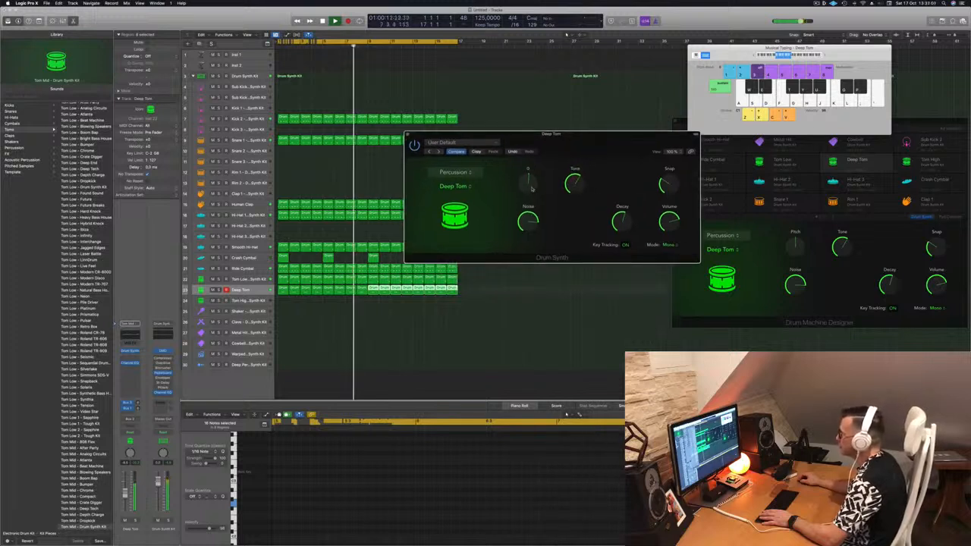
pyautogui.moveTo(562, 137); pyautogui.dragTo(539, 135)
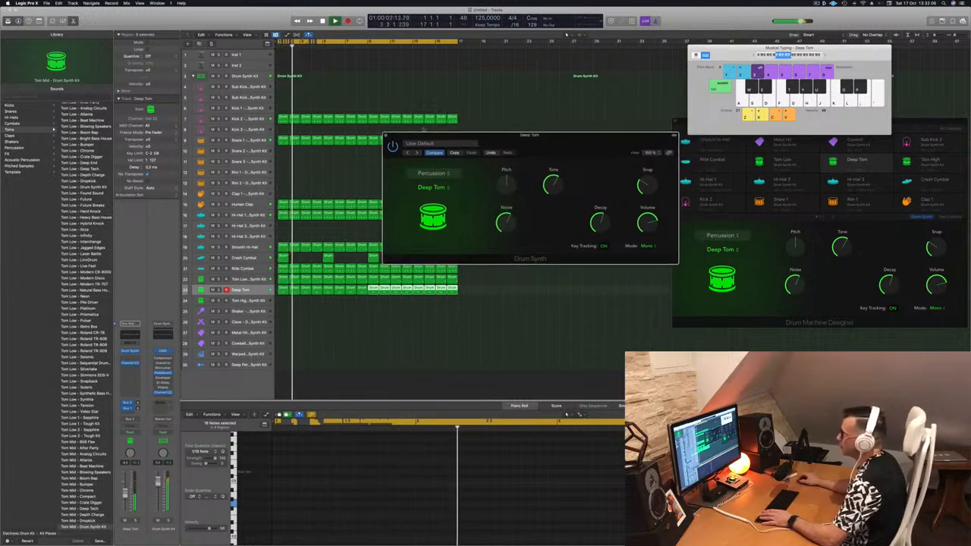
pyautogui.click(385, 135)
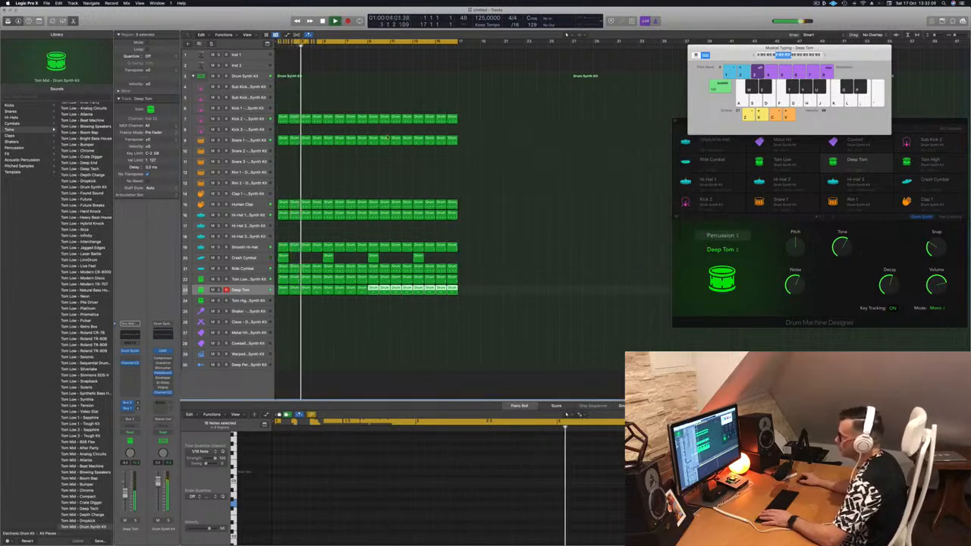
# Copy the first Deep Tom region onto the Tom High track, moving its two notes up three semitones and two steps earlier
pyautogui.click(261, 280)
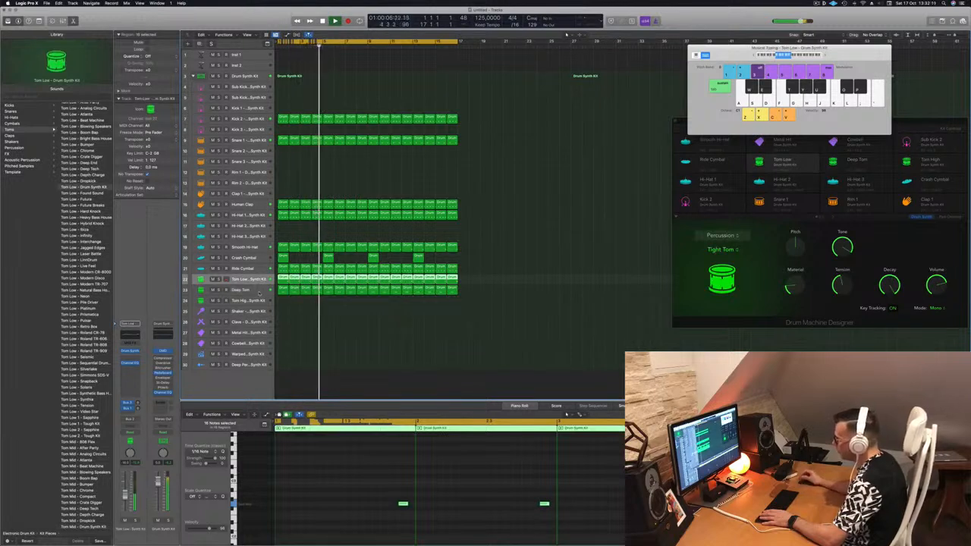
pyautogui.click(258, 292)
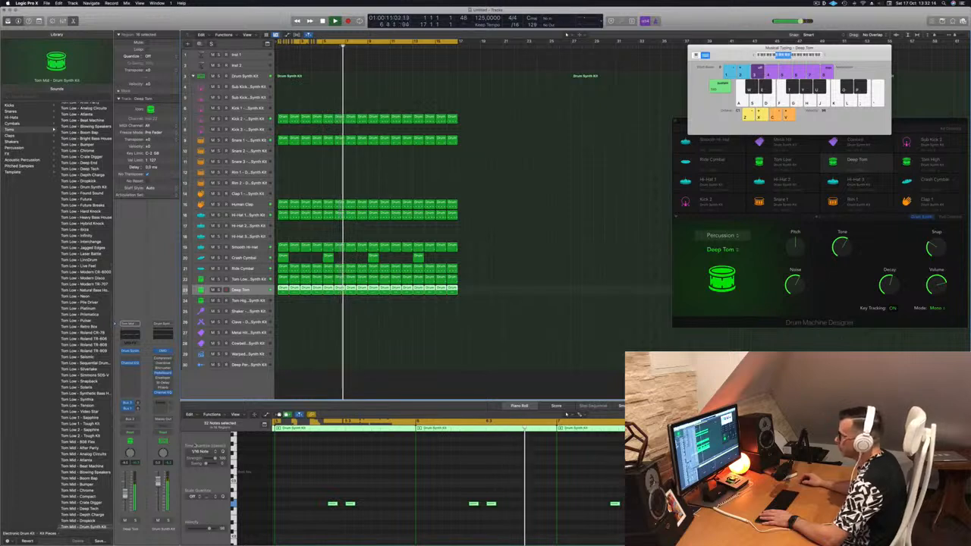
pyautogui.click(290, 315)
pyautogui.click(283, 292)
pyautogui.moveTo(284, 292); pyautogui.dragTo(284, 302)
pyautogui.moveTo(320, 491); pyautogui.dragTo(391, 519)
pyautogui.hotkey('alt', 'Up')
pyautogui.hotkey('alt', 'Up')
pyautogui.hotkey('alt', 'Up')
pyautogui.hotkey('alt', 'Up')
pyautogui.hotkey('alt', 'Up')
pyautogui.hotkey('alt', 'Up')
pyautogui.hotkey('alt', 'Up')
pyautogui.hotkey('alt', 'Left')
pyautogui.hotkey('alt', 'Left')
pyautogui.press('Return')
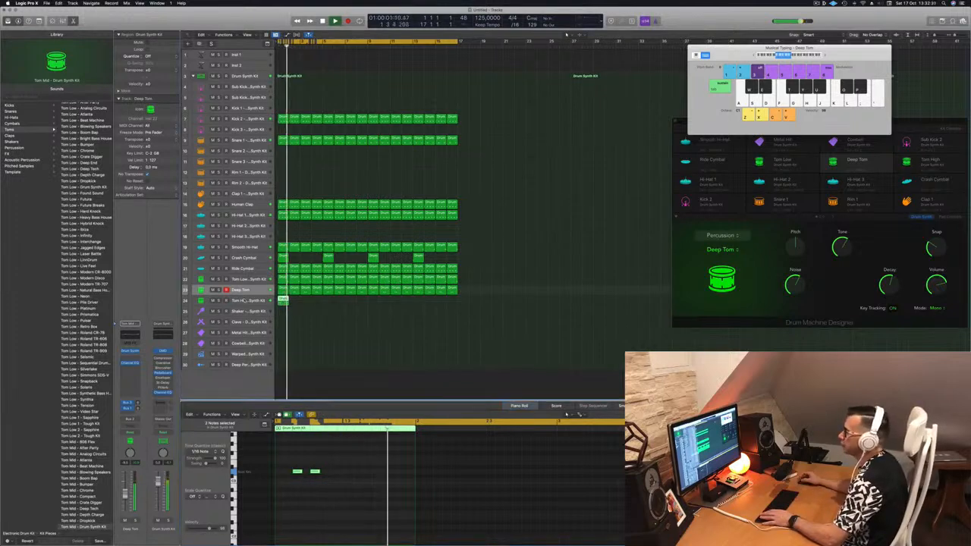
# Open the Tom High track's Drum Synth and switch its model to Membrane
pyautogui.press('Down')
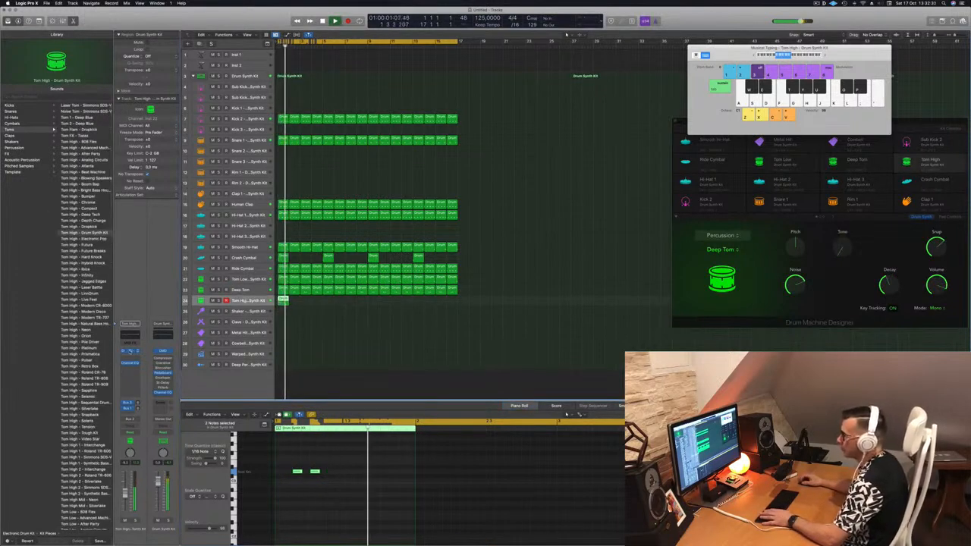
pyautogui.click(129, 351)
pyautogui.moveTo(491, 81); pyautogui.dragTo(604, 100)
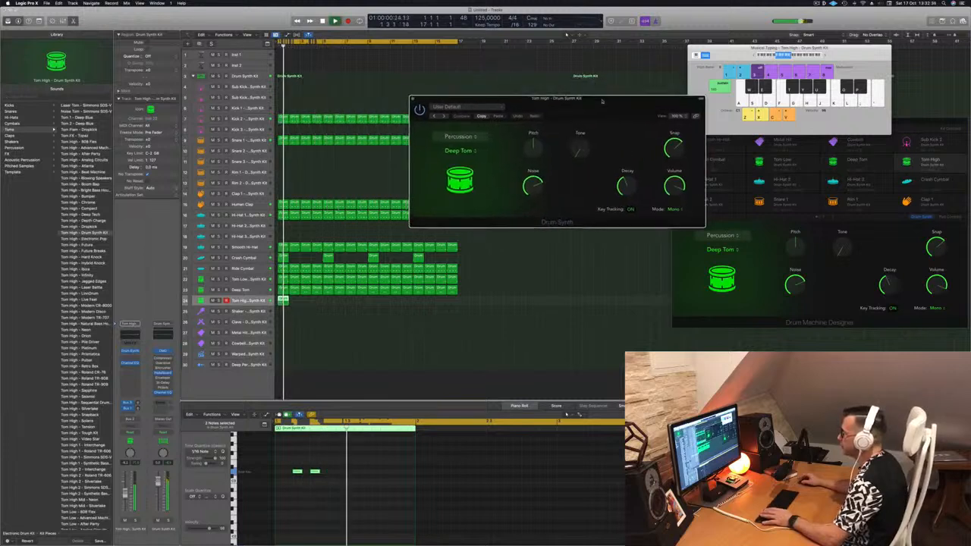
pyautogui.click(458, 151)
pyautogui.click(458, 153)
pyautogui.click(458, 151)
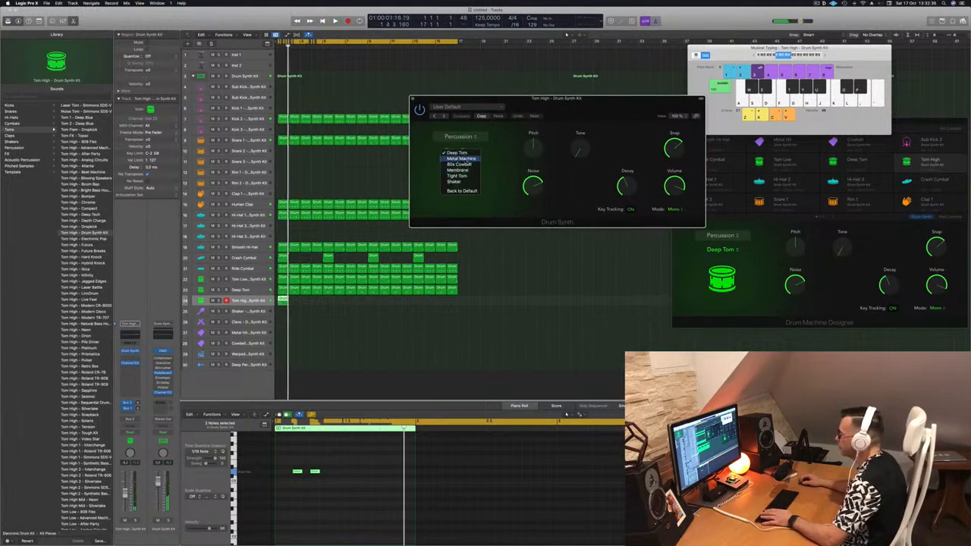
pyautogui.click(458, 170)
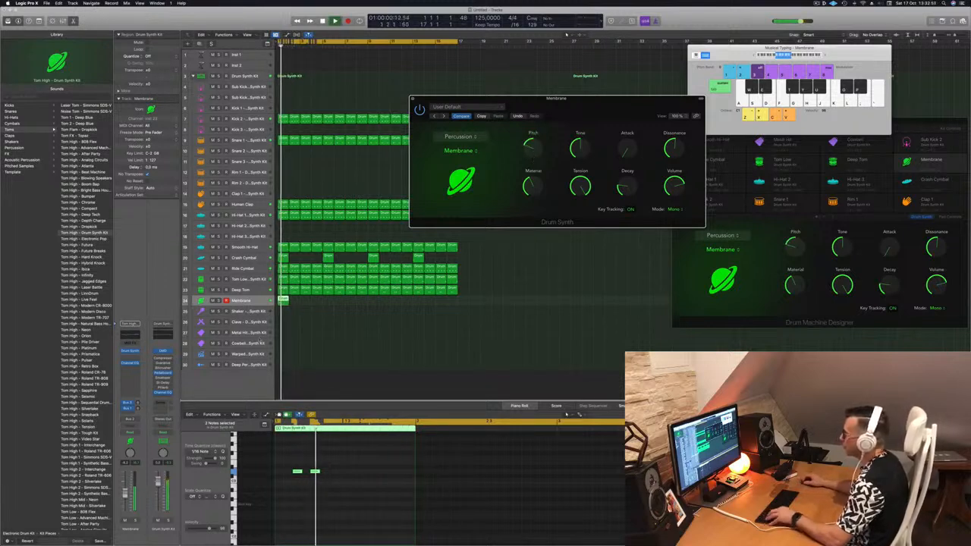
# Loop the Membrane region across the arrangement
pyautogui.moveTo(295, 304); pyautogui.dragTo(329, 305)
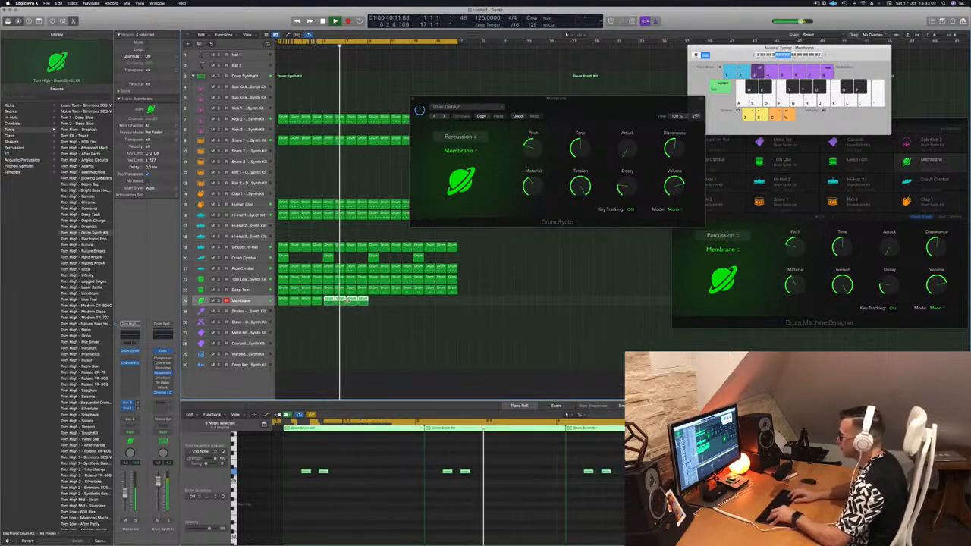
pyautogui.moveTo(373, 302)
pyautogui.mouseDown()
pyautogui.moveTo(281, 301)
pyautogui.moveTo(372, 304)
pyautogui.mouseUp()
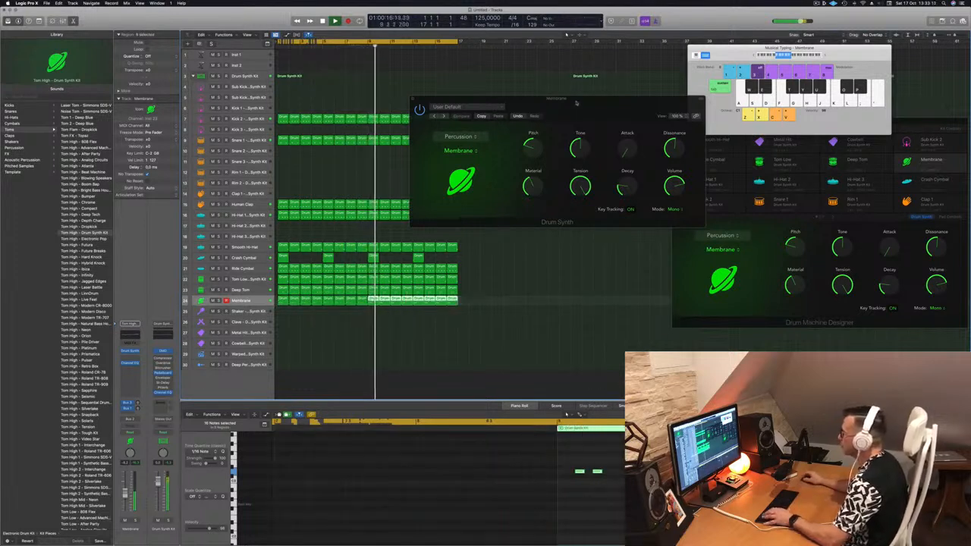
# Tweak the Membrane's Pitch in its Drum Synth window and close the window
pyautogui.moveTo(502, 149); pyautogui.dragTo(529, 150)
pyautogui.click(254, 302)
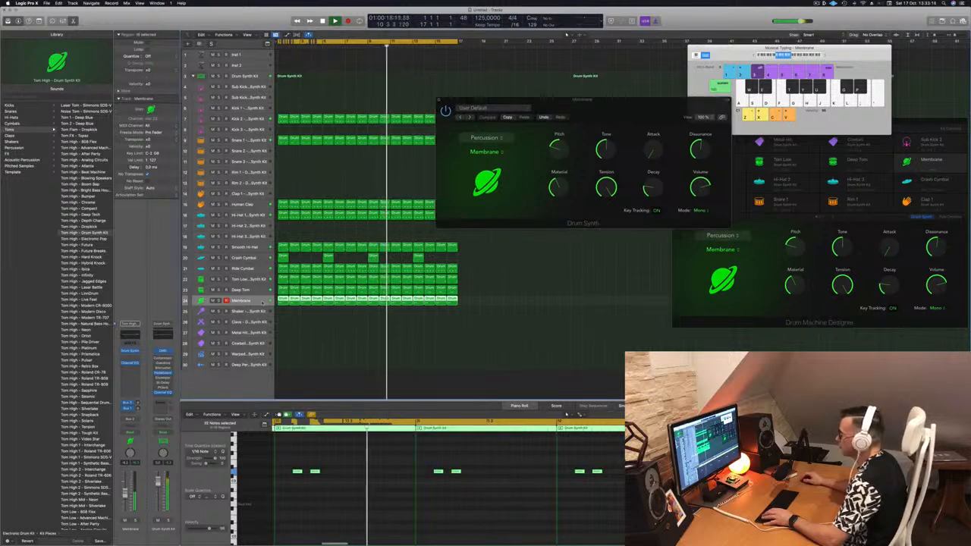
pyautogui.click(353, 359)
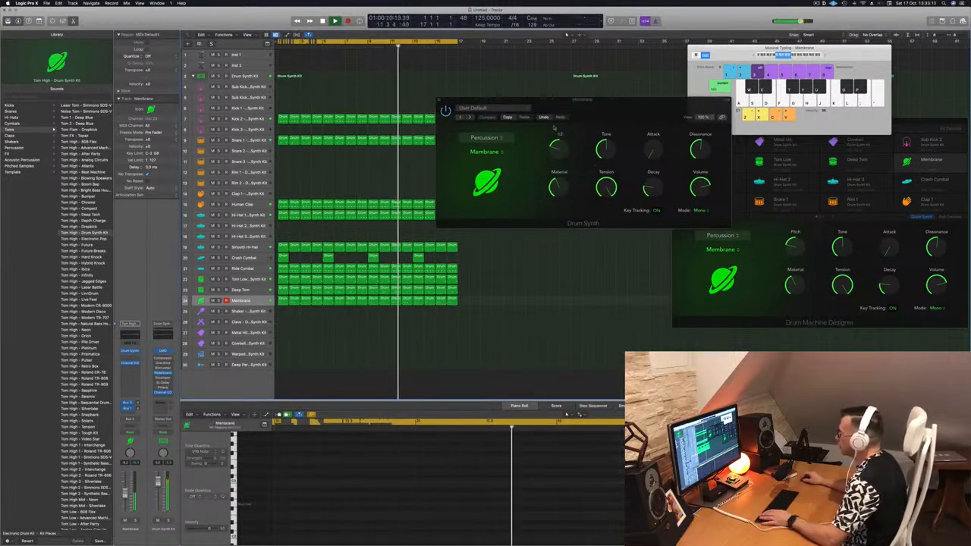
pyautogui.click(557, 145)
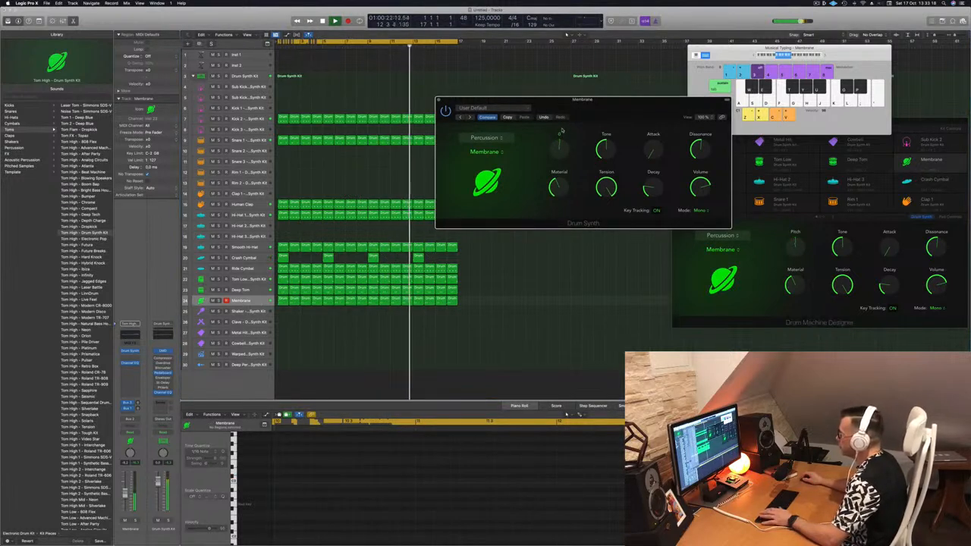
pyautogui.moveTo(589, 109); pyautogui.dragTo(576, 130)
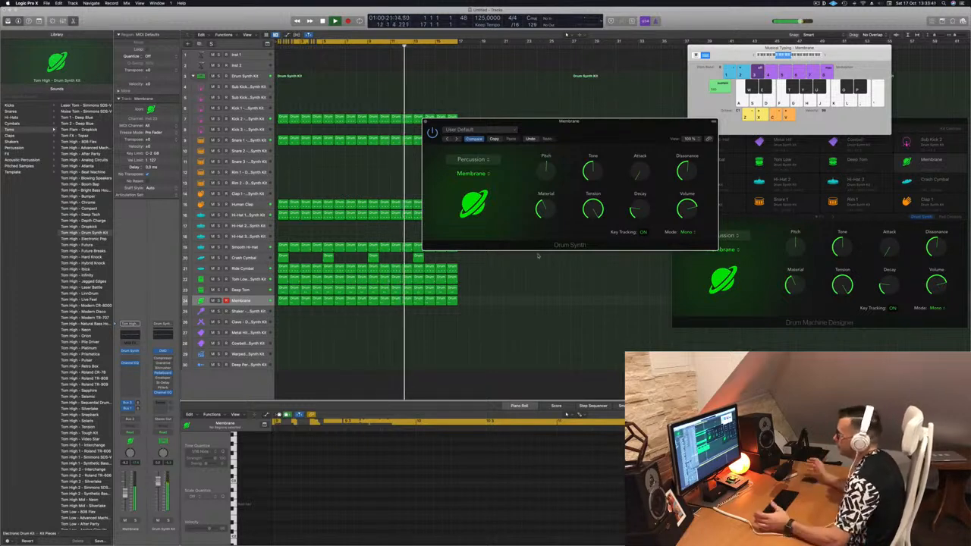
pyautogui.moveTo(612, 125); pyautogui.dragTo(671, 191)
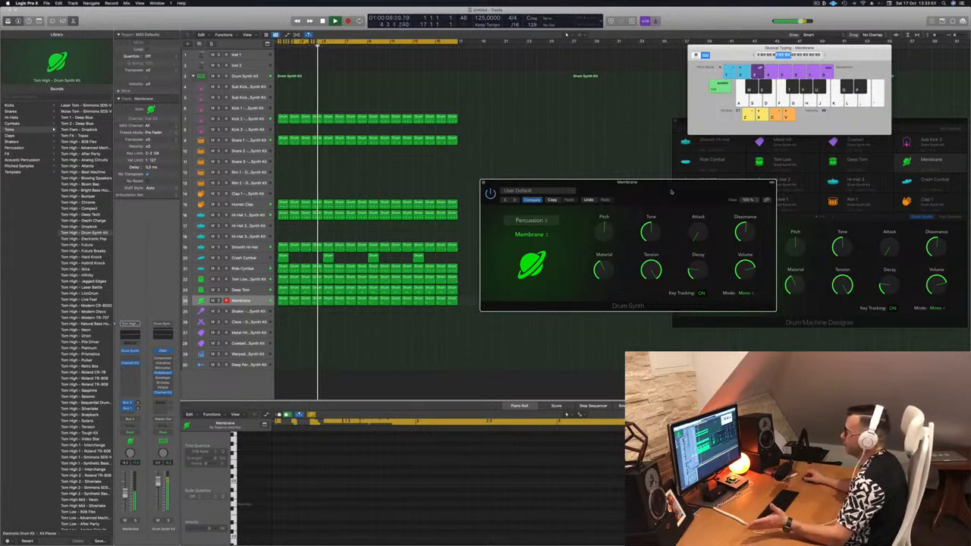
pyautogui.moveTo(670, 192); pyautogui.dragTo(652, 198)
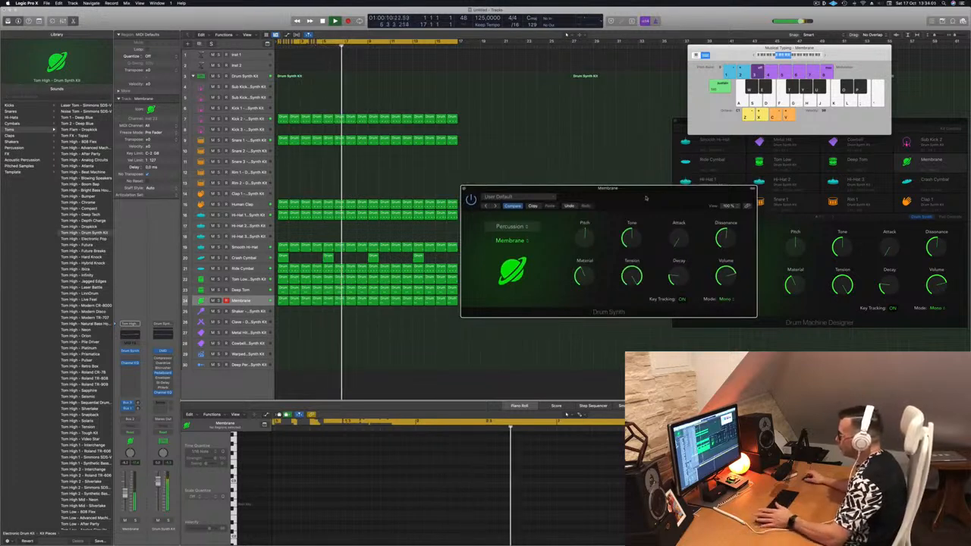
pyautogui.press('Up')
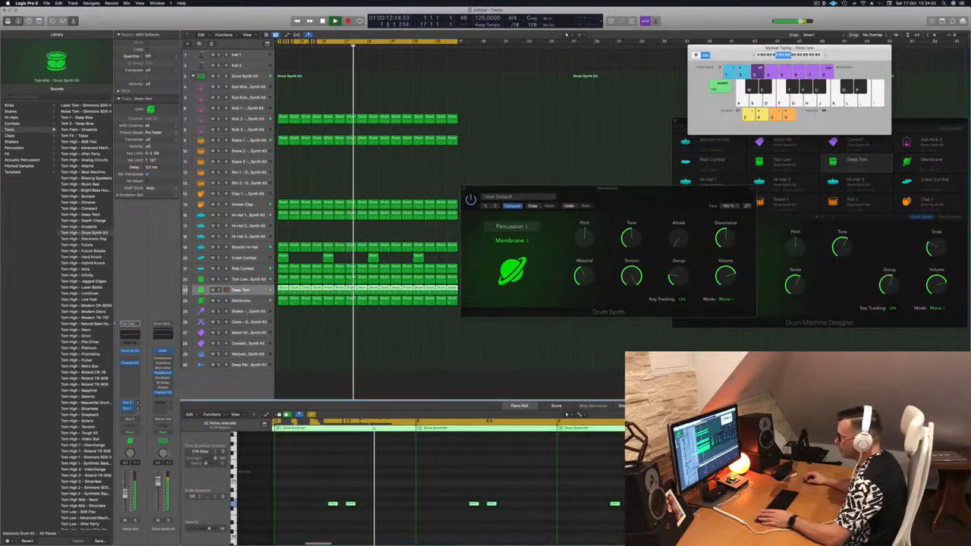
pyautogui.press('Down')
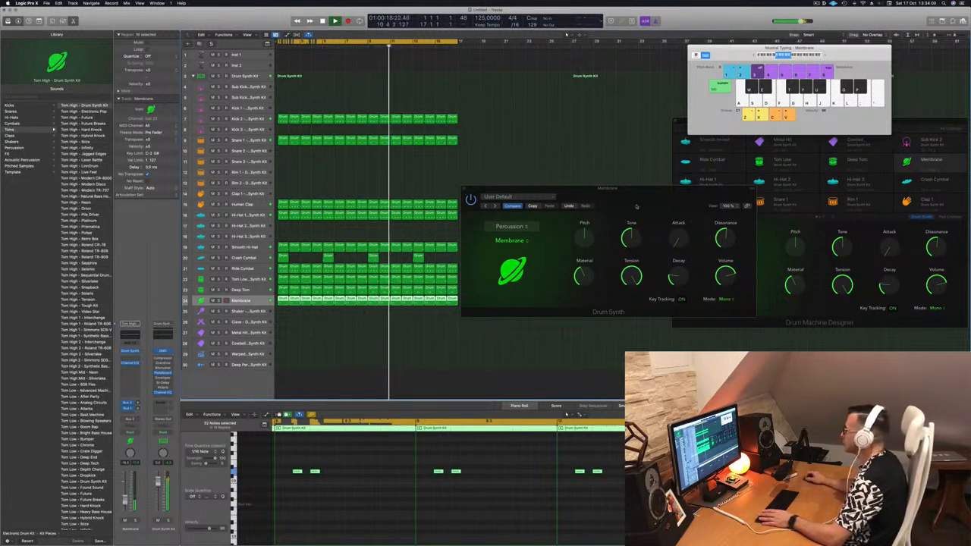
pyautogui.moveTo(634, 210); pyautogui.dragTo(628, 215)
pyautogui.click(459, 193)
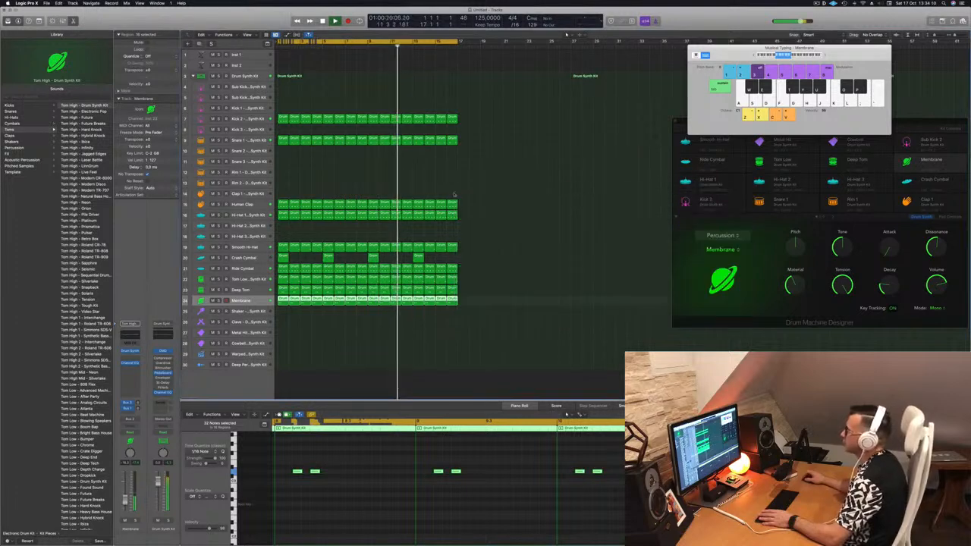
# Add a Stereo Delay plug-in to the Human Clap track's audio effects and close its window
pyautogui.click(334, 203)
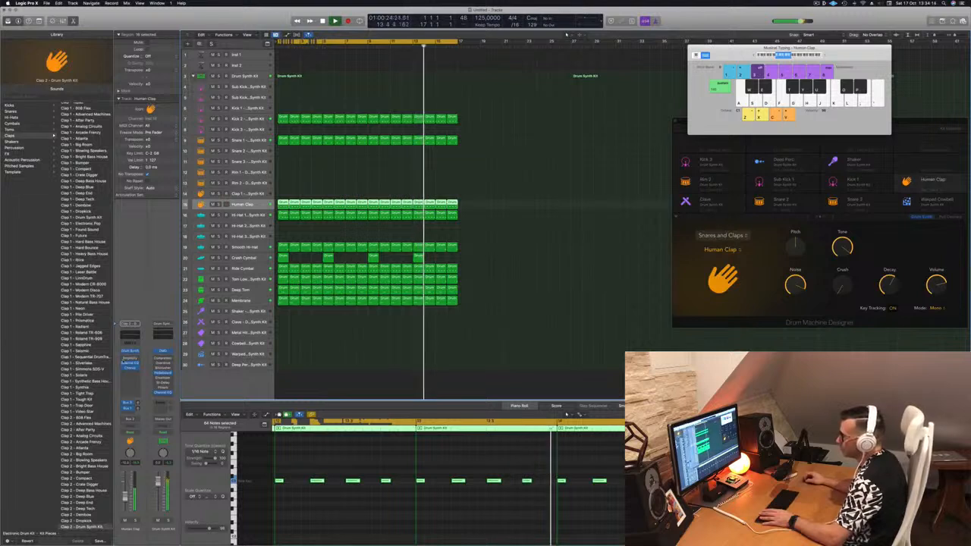
pyautogui.click(129, 368)
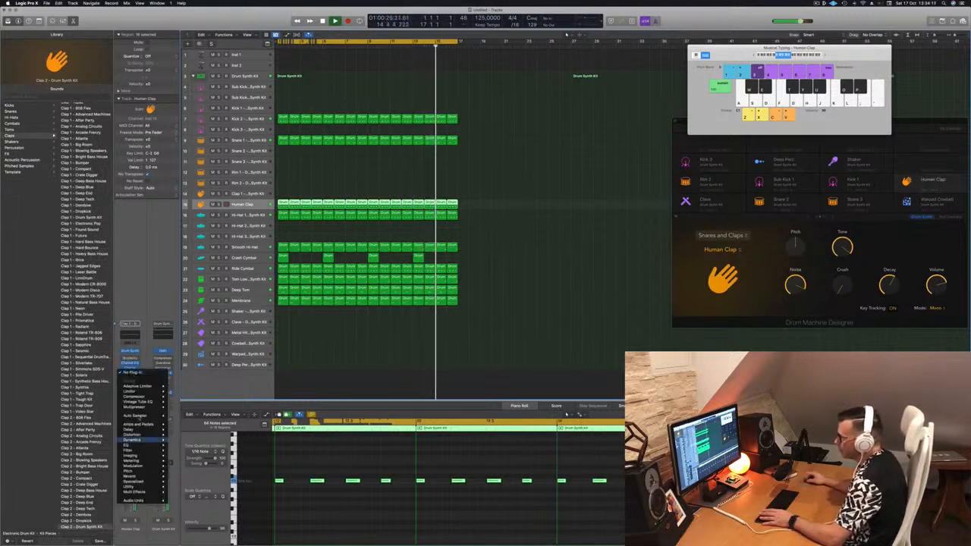
pyautogui.moveTo(133, 430)
pyautogui.moveTo(194, 430)
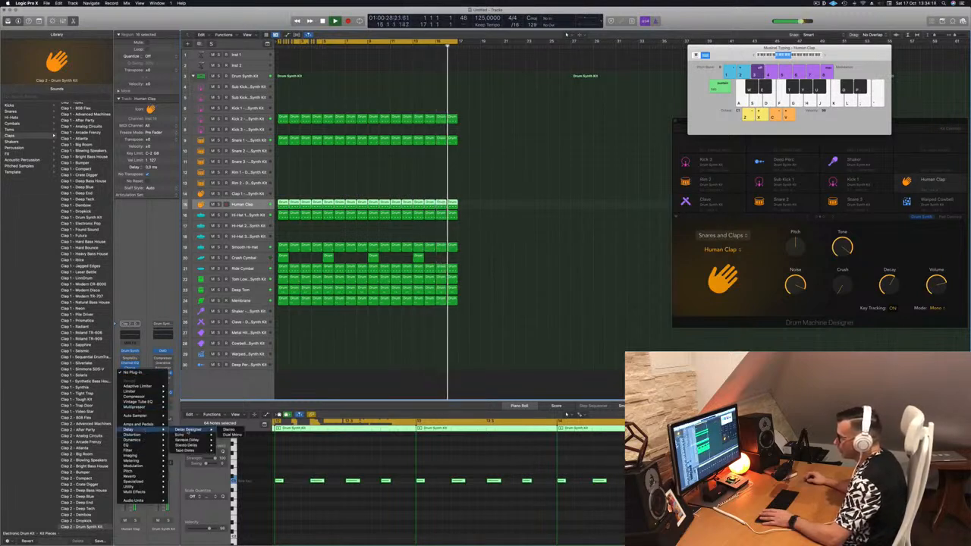
pyautogui.click(229, 445)
pyautogui.moveTo(626, 110); pyautogui.dragTo(653, 164)
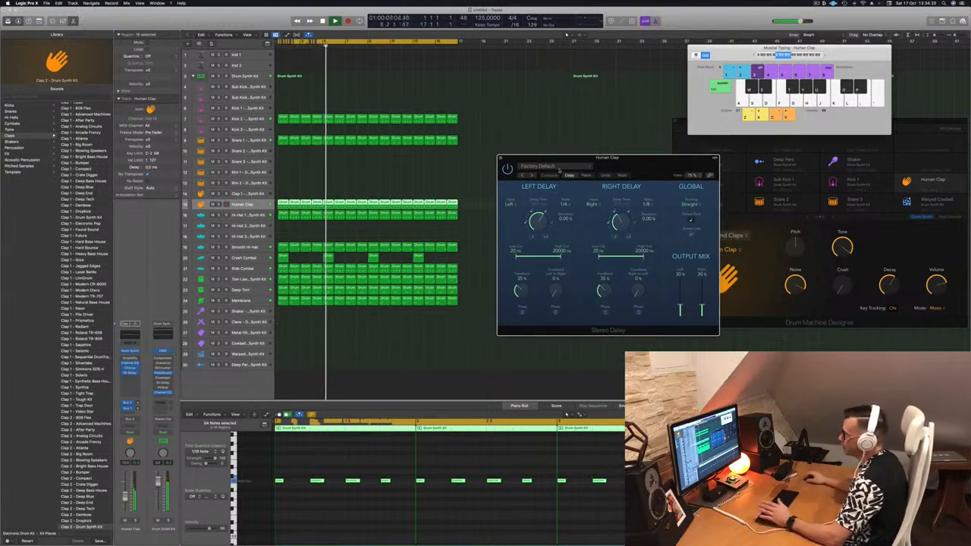
pyautogui.moveTo(521, 159); pyautogui.dragTo(509, 158)
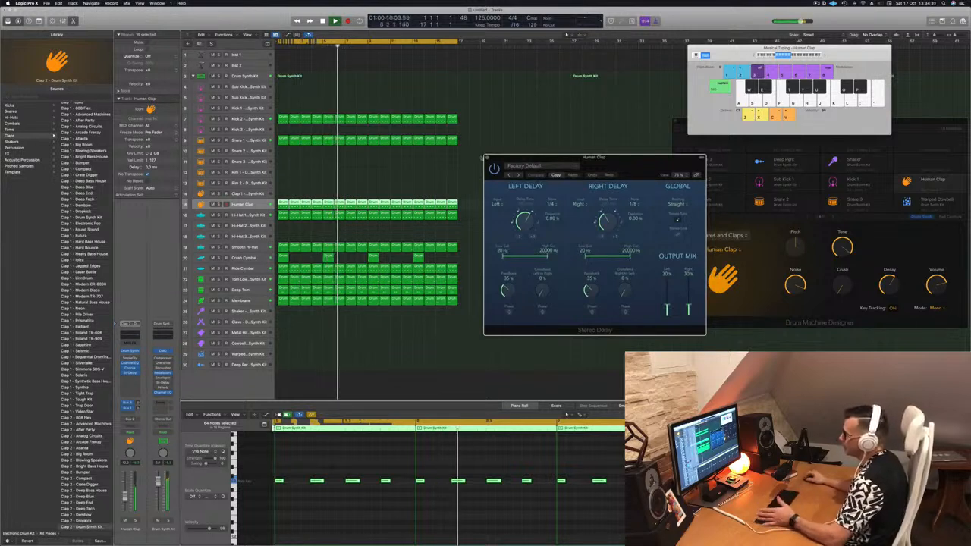
pyautogui.click(489, 157)
# Move the first Human Clap region onto the Shaker track
pyautogui.click(601, 278)
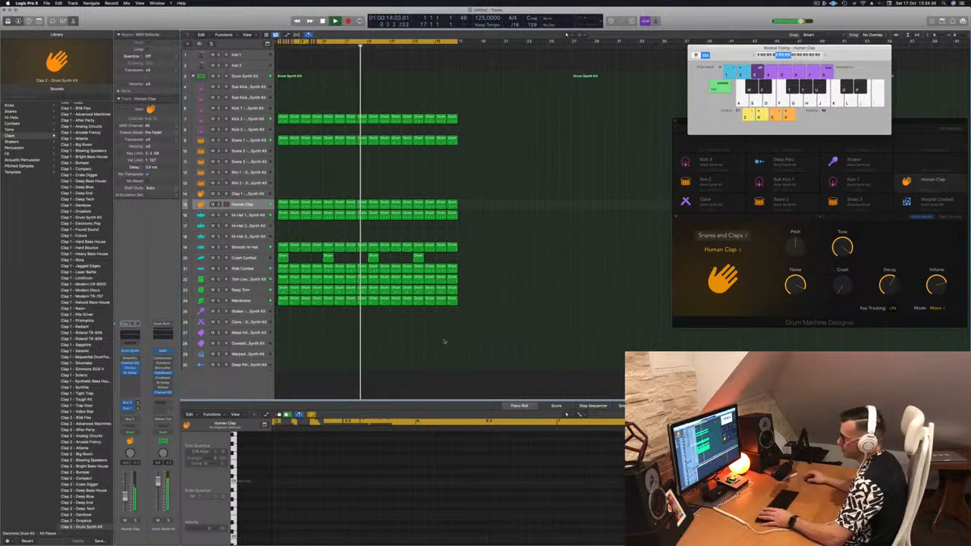
pyautogui.click(263, 301)
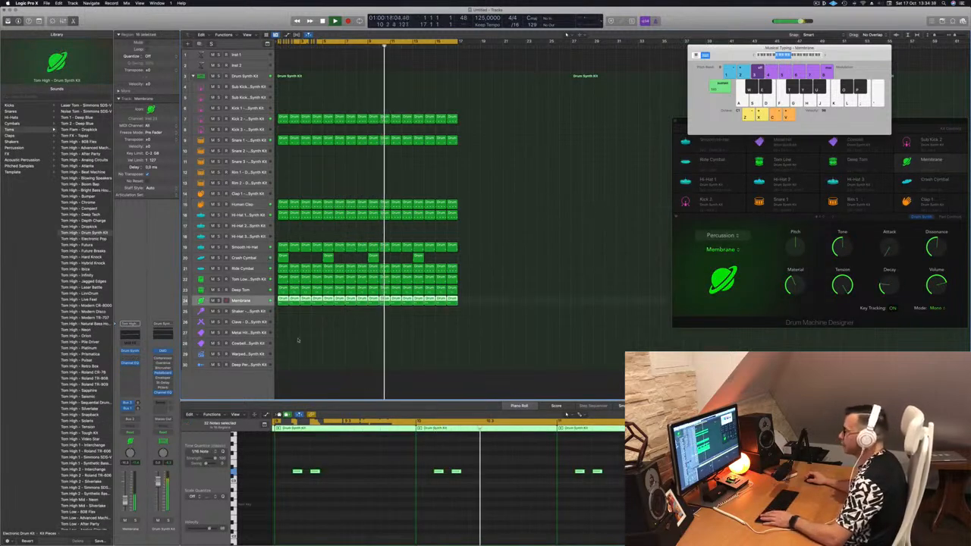
pyautogui.click(279, 381)
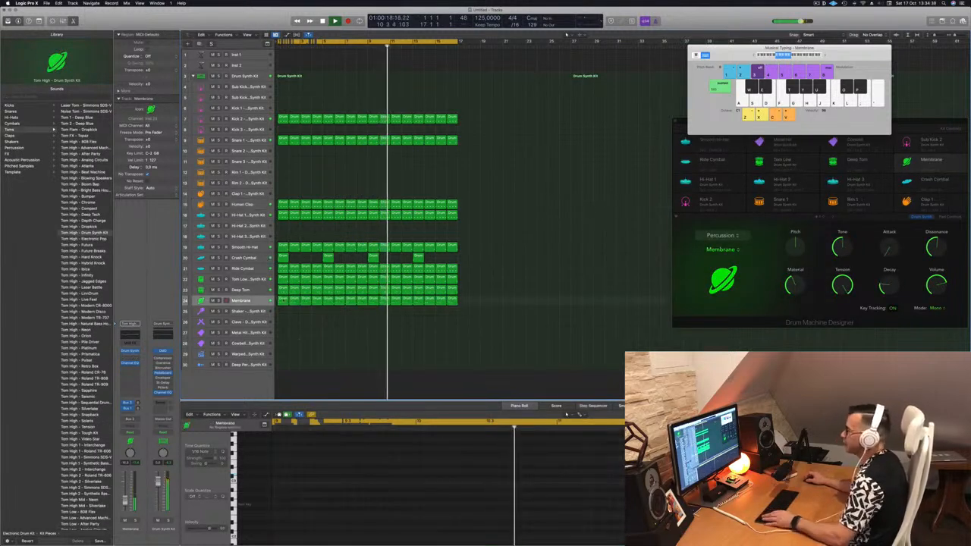
pyautogui.click(282, 204)
pyautogui.moveTo(282, 226); pyautogui.dragTo(282, 310)
# Copy the Shaker region's notes one step later to fill out the pattern and play it back
pyautogui.click(280, 480)
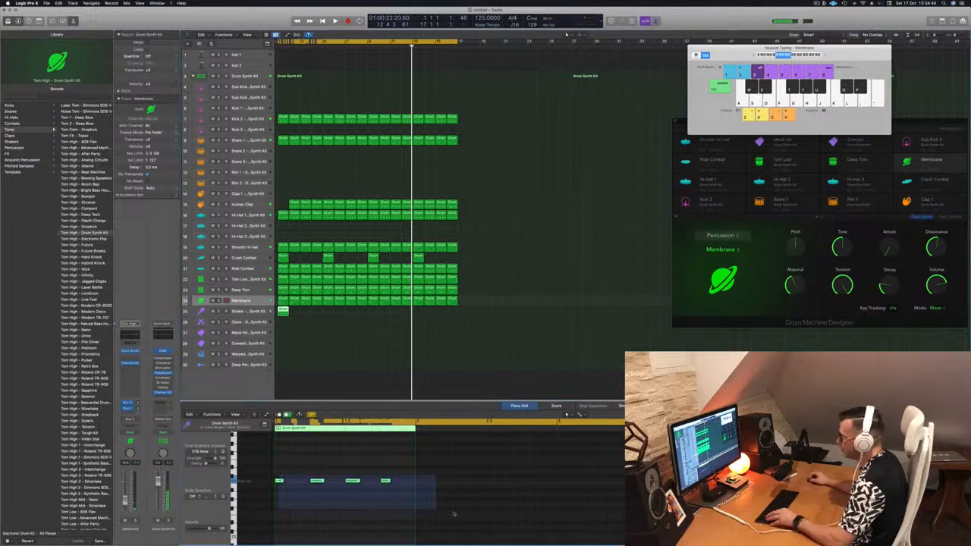
pyautogui.moveTo(281, 483); pyautogui.dragTo(298, 485)
pyautogui.press('space')
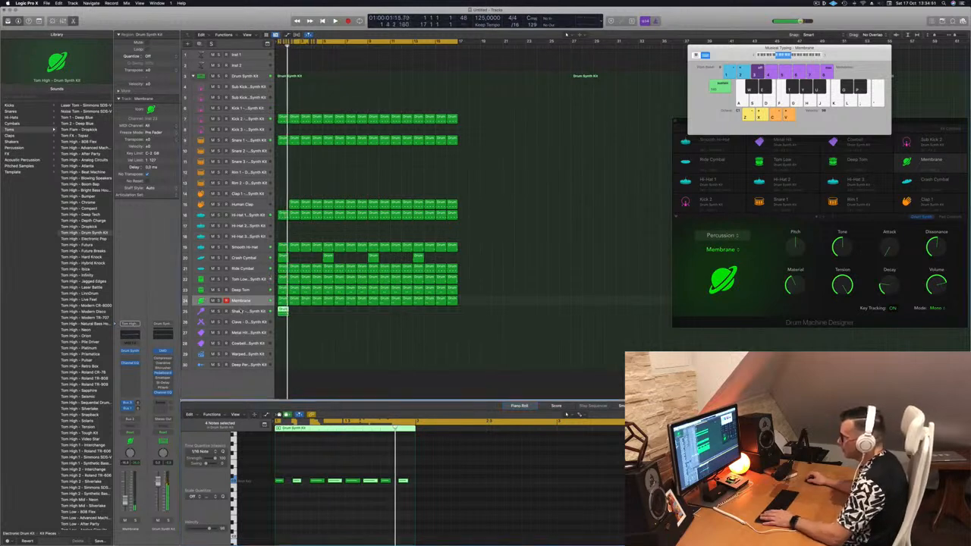
# Loop the Shaker region across the arrangement and play it
pyautogui.click(238, 311)
pyautogui.moveTo(284, 310); pyautogui.dragTo(336, 315)
pyautogui.press('space')
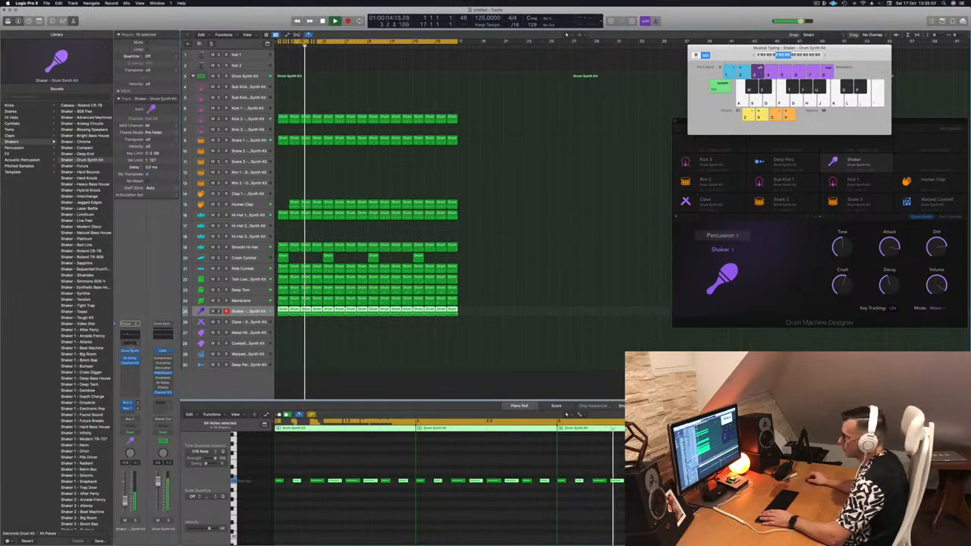
# Open the Shaker's Drum Synth, lower its Decay, and close the window
pyautogui.click(130, 352)
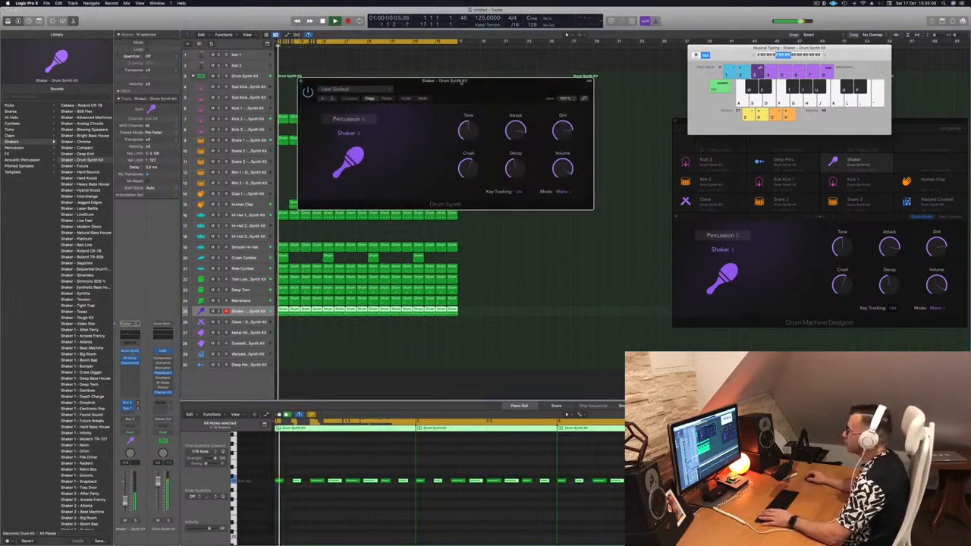
pyautogui.moveTo(458, 85); pyautogui.dragTo(446, 96)
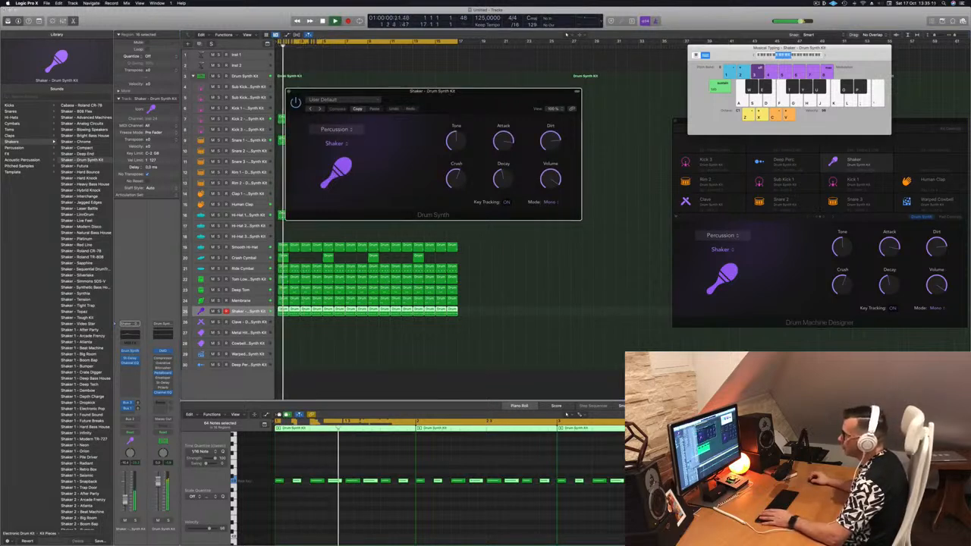
pyautogui.click(323, 226)
pyautogui.press('Return')
pyautogui.moveTo(502, 179); pyautogui.dragTo(502, 213)
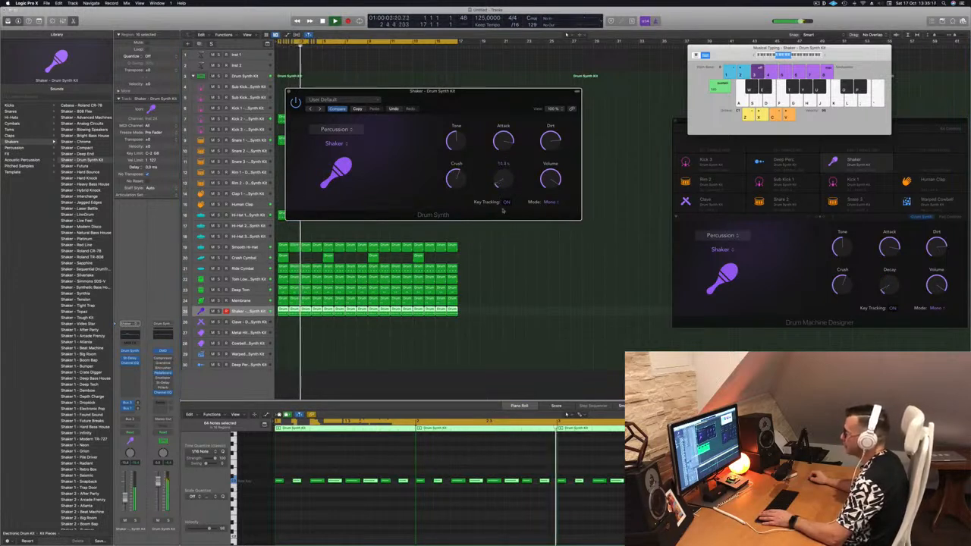
pyautogui.press('Return')
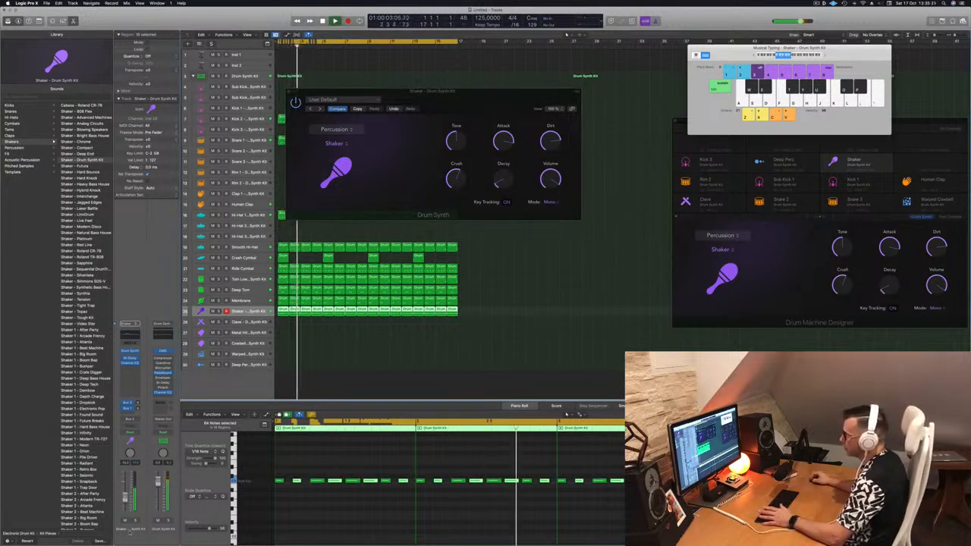
pyautogui.click(125, 521)
pyautogui.click(125, 521)
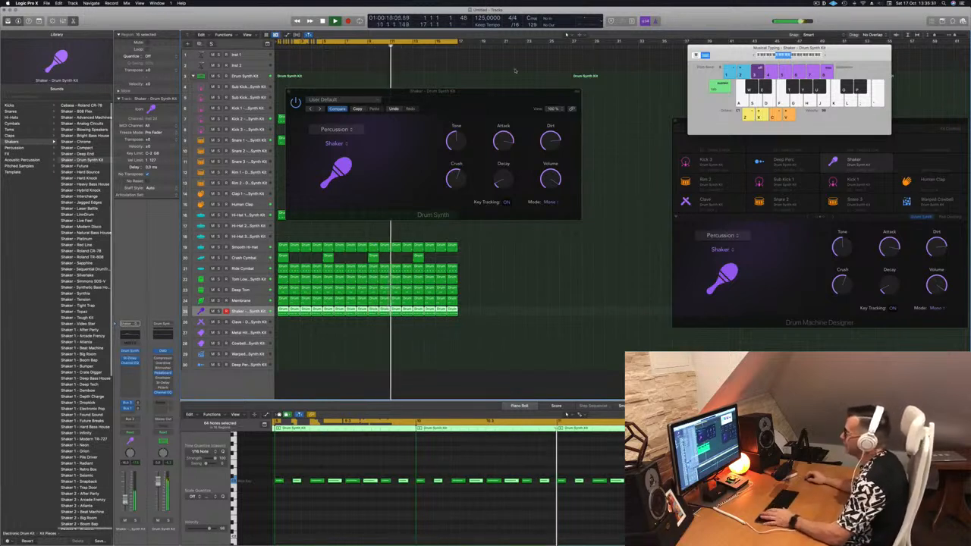
pyautogui.moveTo(492, 96); pyautogui.dragTo(534, 194)
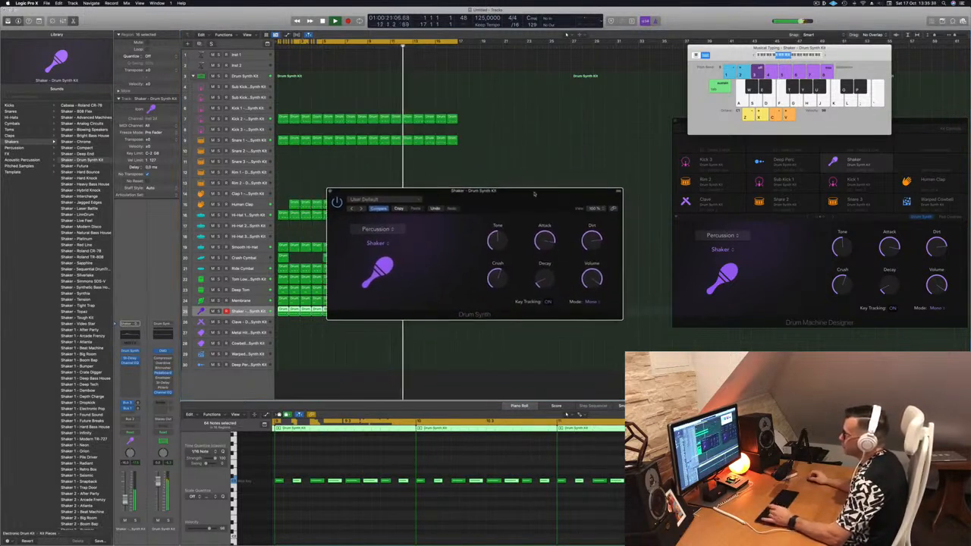
pyautogui.click(331, 192)
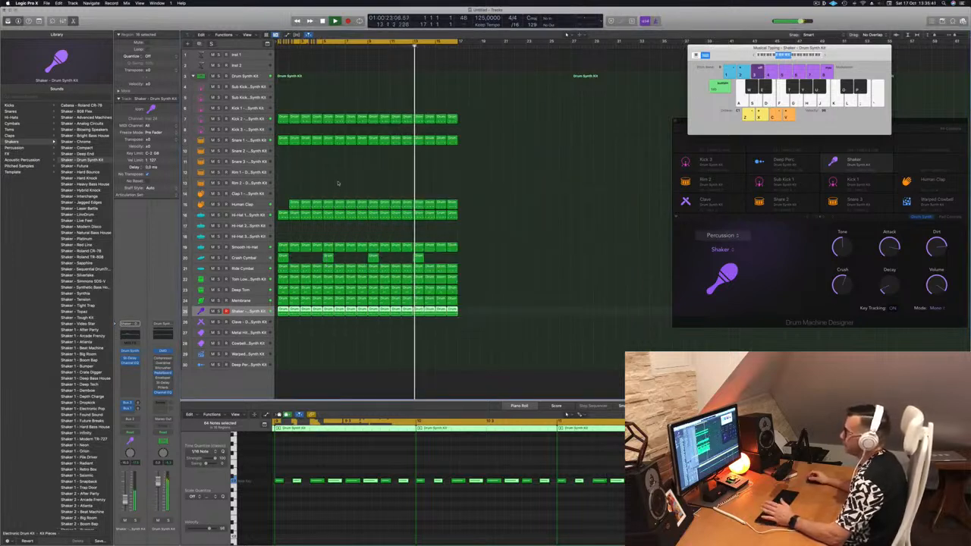
pyautogui.click(339, 183)
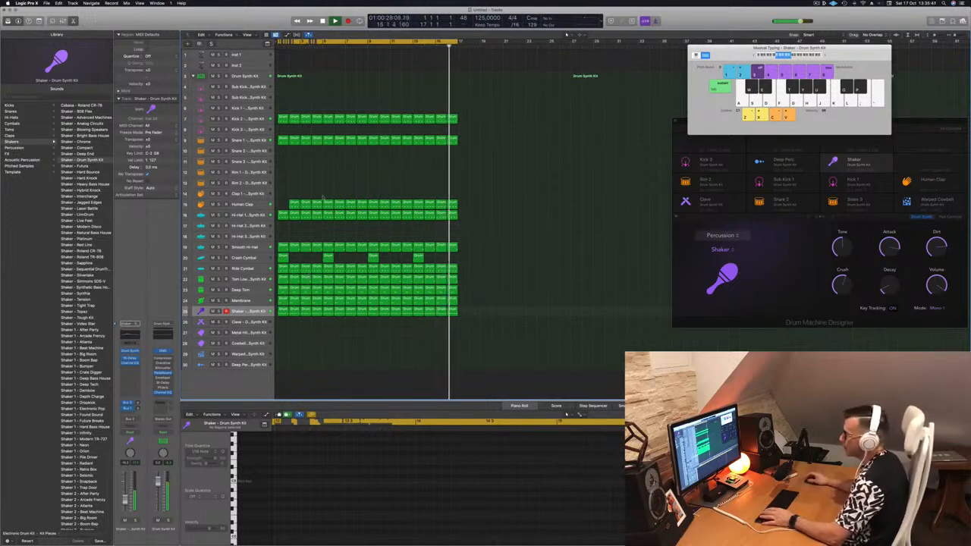
# Copy the first Crash Cymbal region onto the Clave track and audition it
pyautogui.click(281, 258)
pyautogui.moveTo(281, 259); pyautogui.dragTo(294, 322)
pyautogui.press('space')
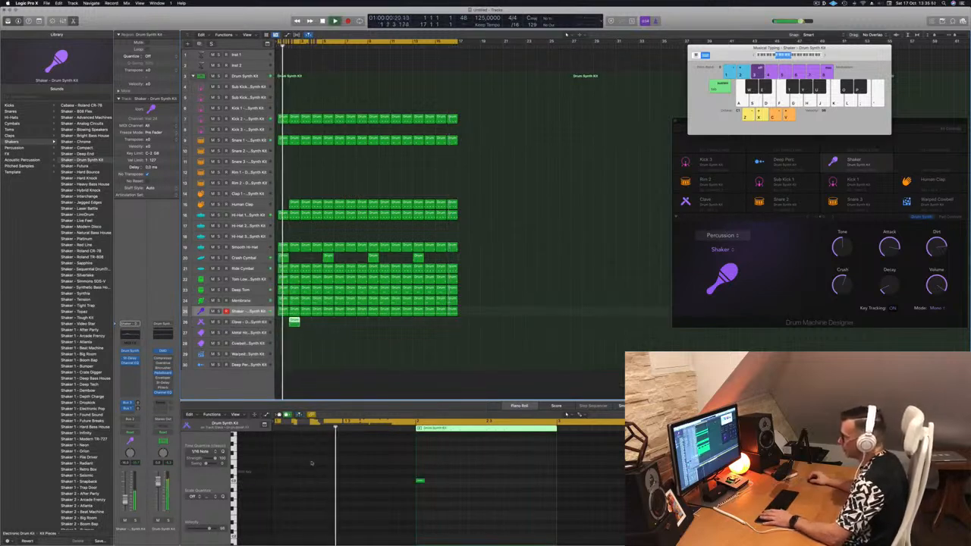
pyautogui.moveTo(394, 470); pyautogui.dragTo(433, 494)
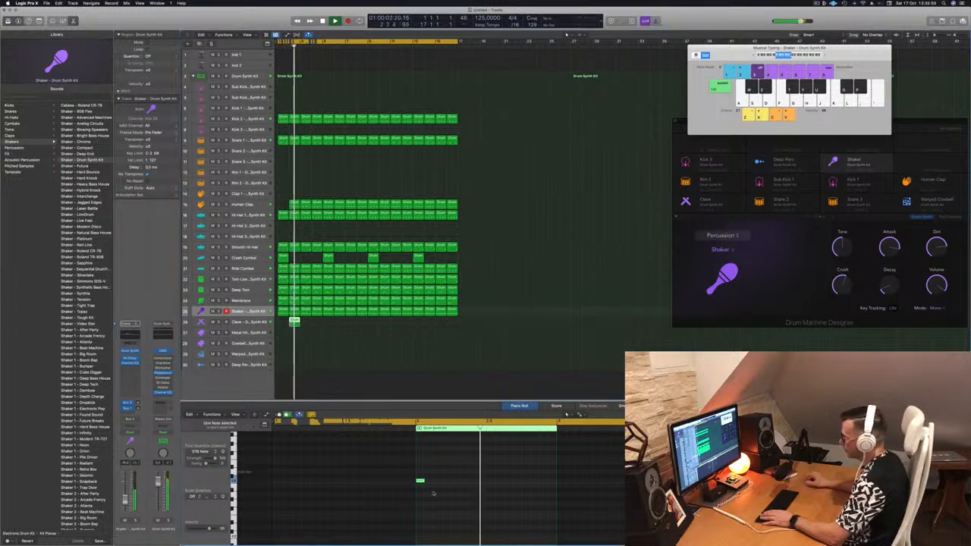
pyautogui.press('space')
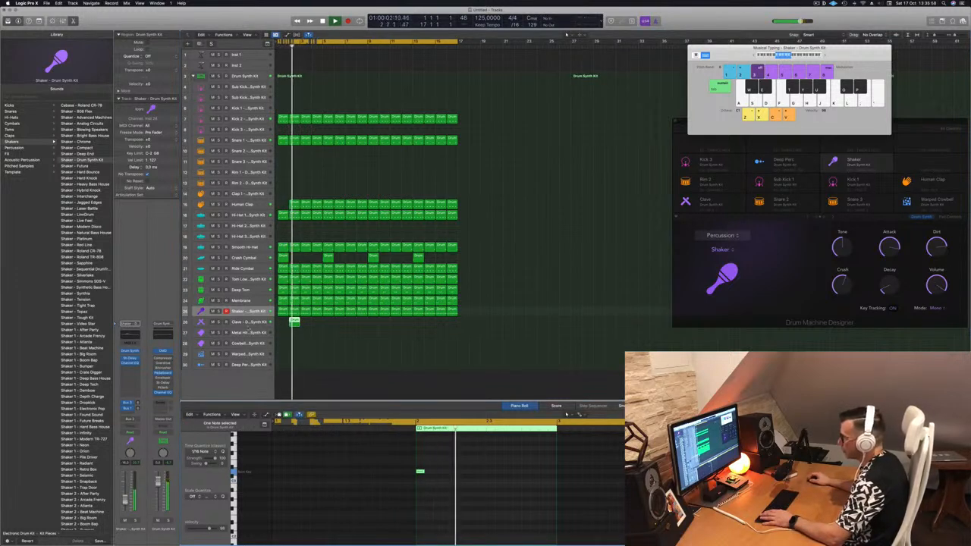
# Loop the Clave region across the arrangement
pyautogui.press('Down')
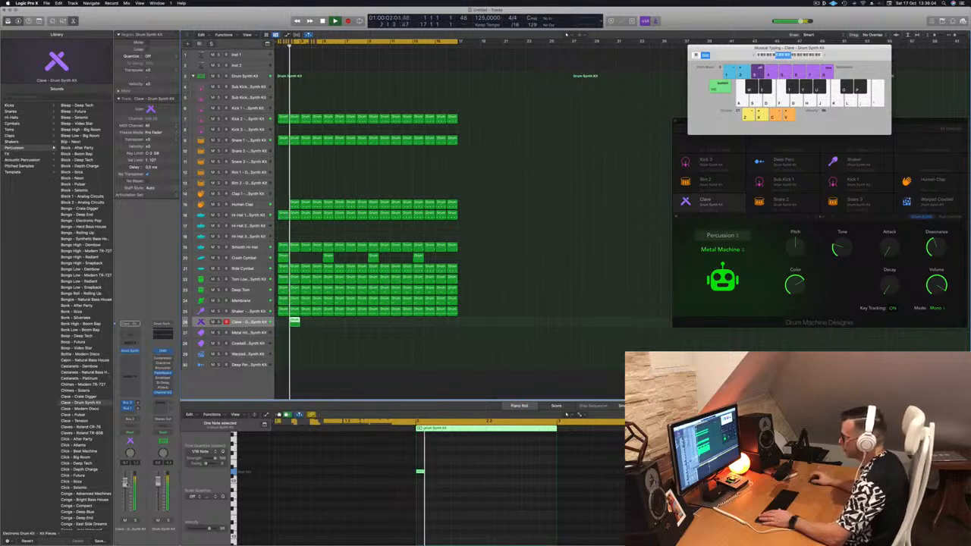
pyautogui.moveTo(294, 321); pyautogui.dragTo(385, 328)
pyautogui.keyDown('shift'); pyautogui.click(295, 321); pyautogui.keyUp('shift')
pyautogui.scroll(-3, 379, 336)
pyautogui.click(373, 353)
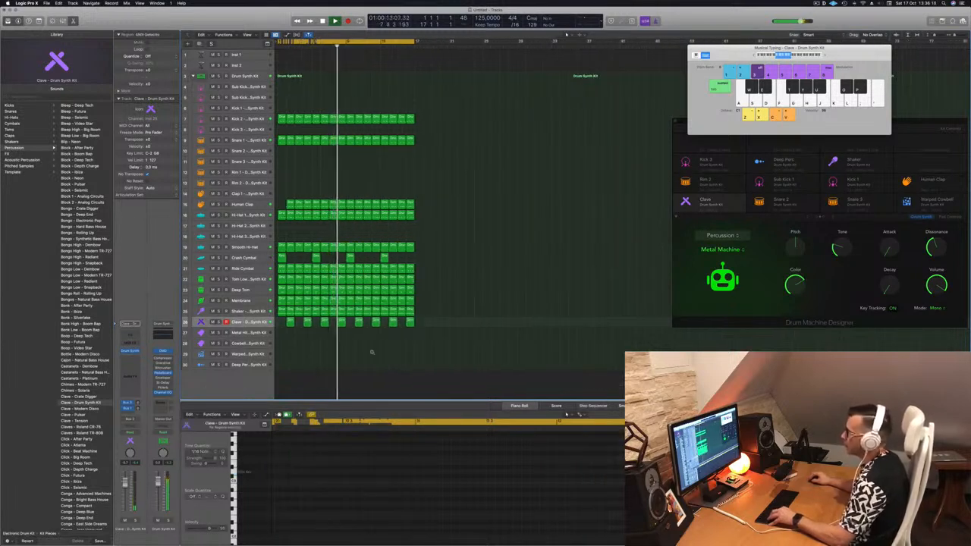
# Select the Cowbell track to show its Drum Synth sound and stop playback
pyautogui.scroll(-1, 373, 354)
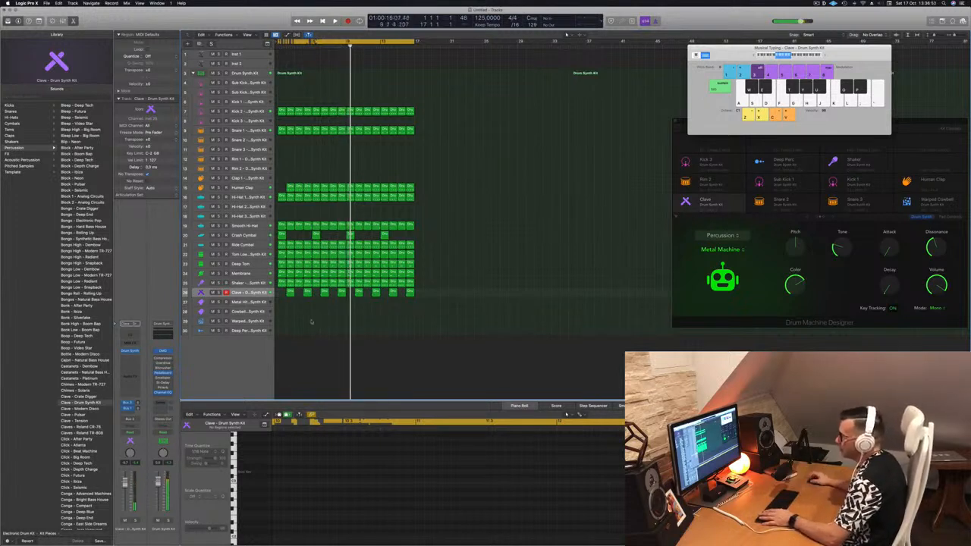
pyautogui.click(249, 311)
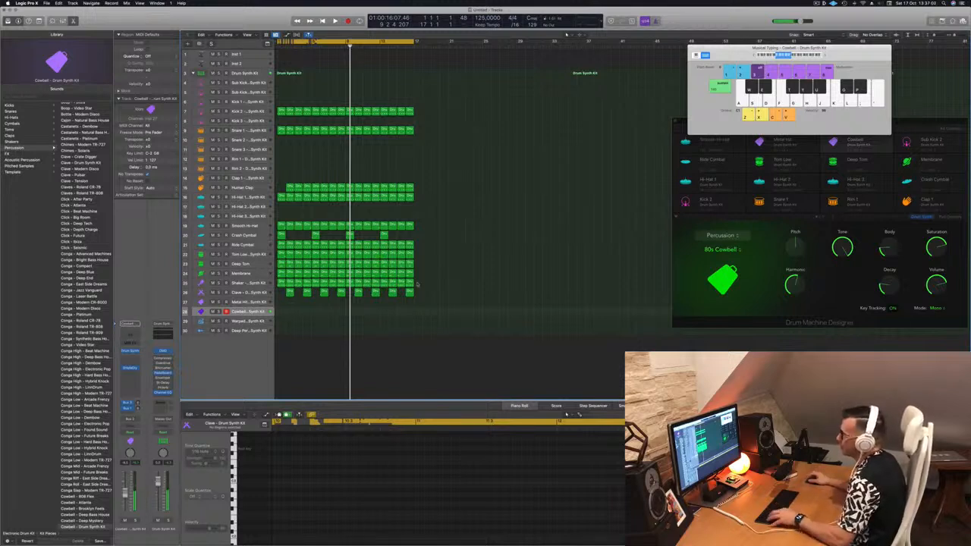
pyautogui.press('space')
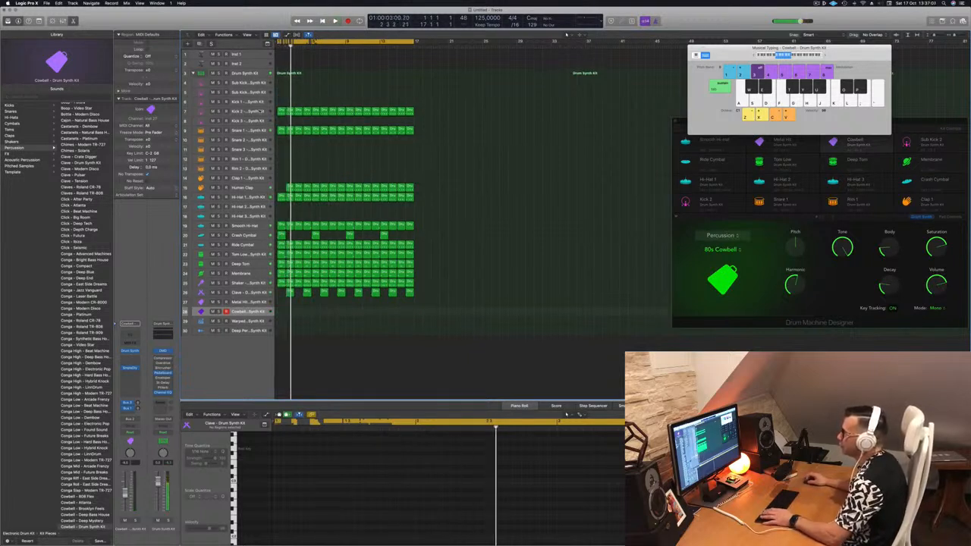
# Select the Kick 2 track and play the whole beat from the start
pyautogui.click(260, 112)
pyautogui.press('space')
pyautogui.press('space')
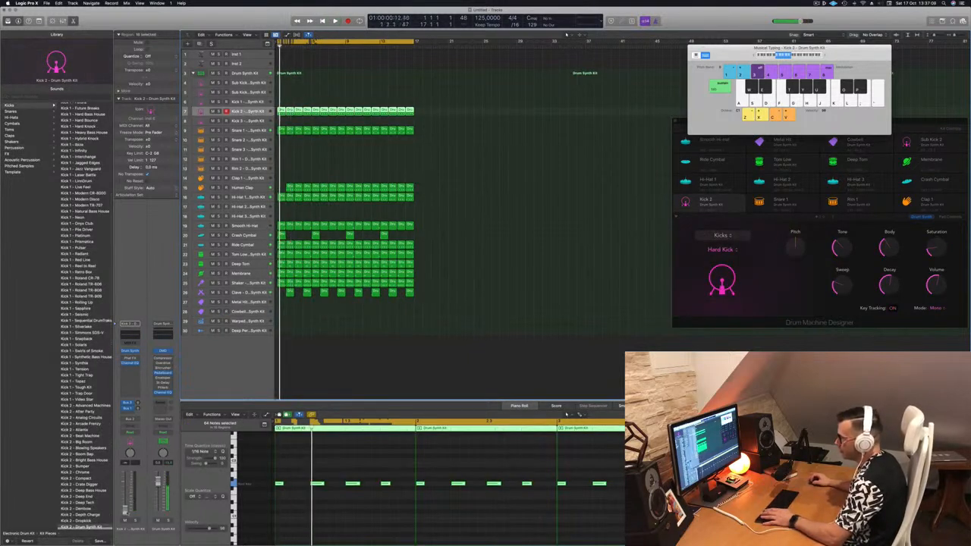
pyautogui.press('space')
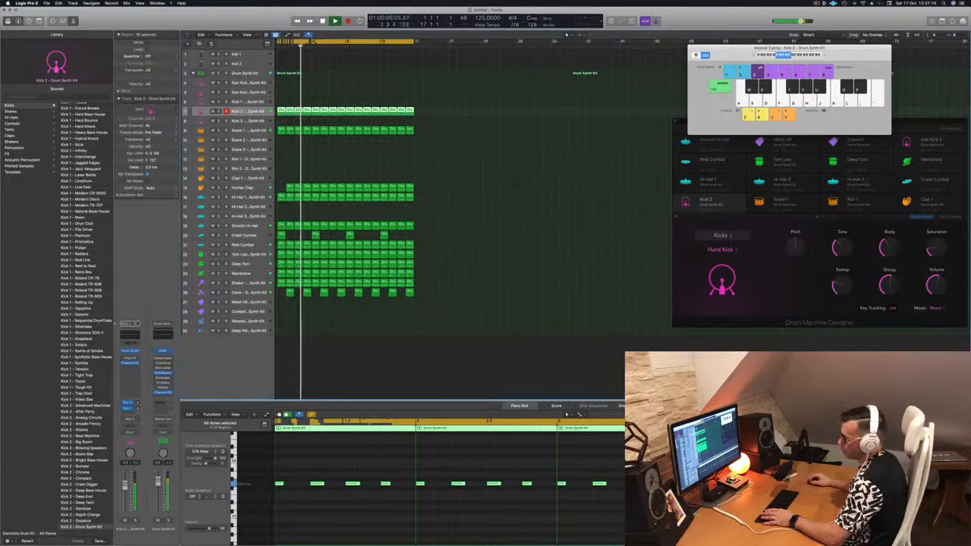
pyautogui.click(343, 389)
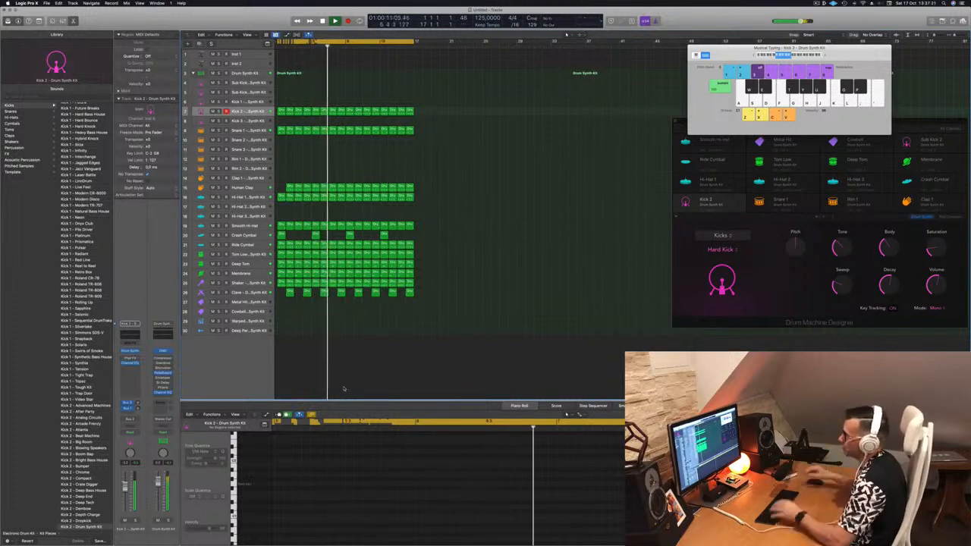
# Select the first Human Clap region to inspect its notes and return the playhead to the start
pyautogui.click(289, 187)
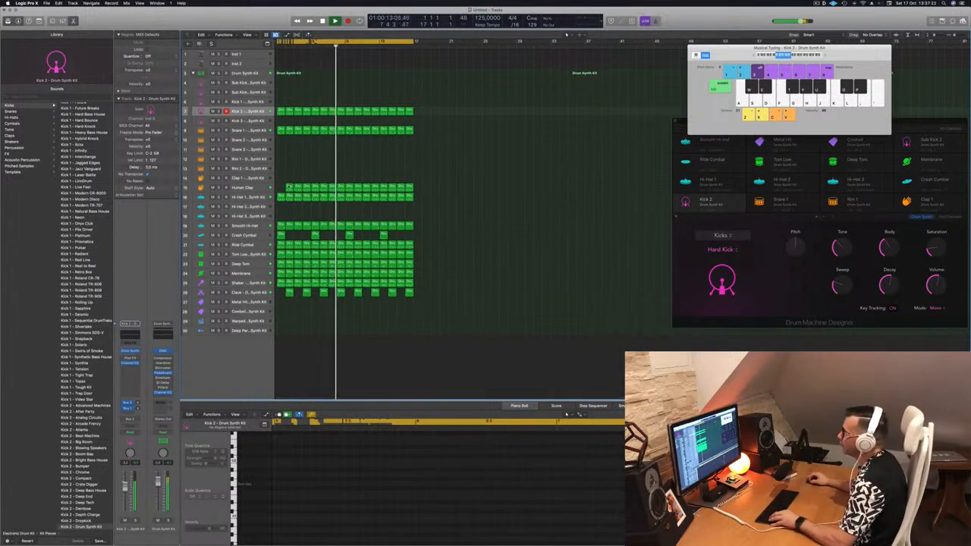
pyautogui.click(308, 167)
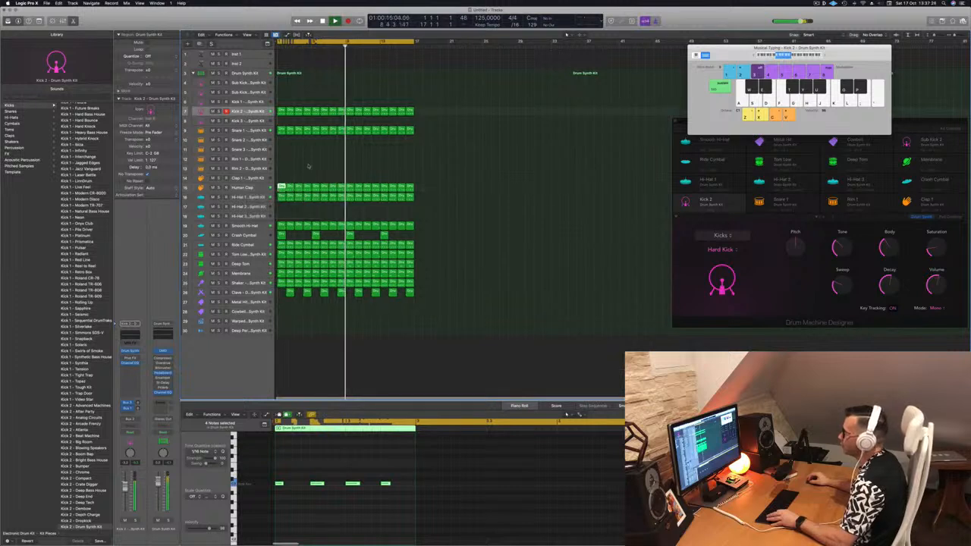
pyautogui.press('Return')
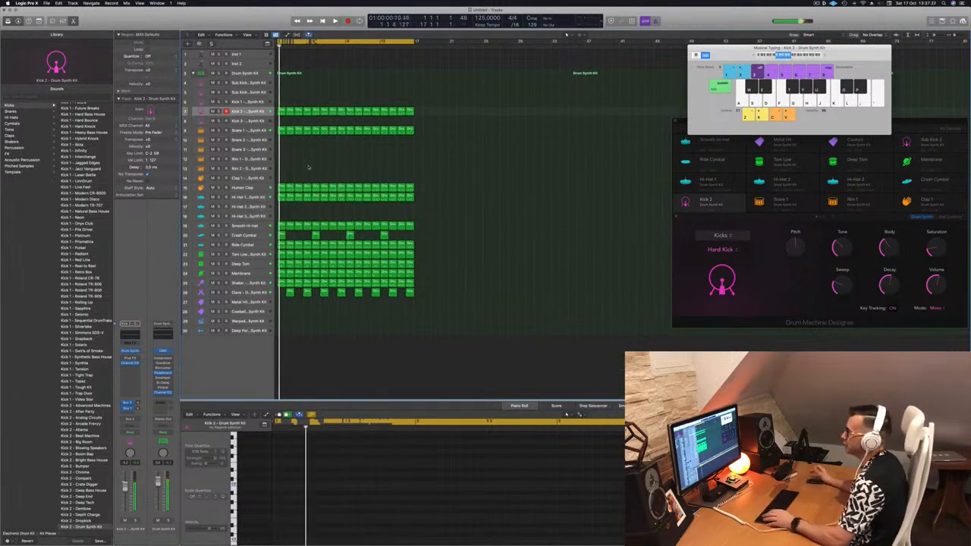